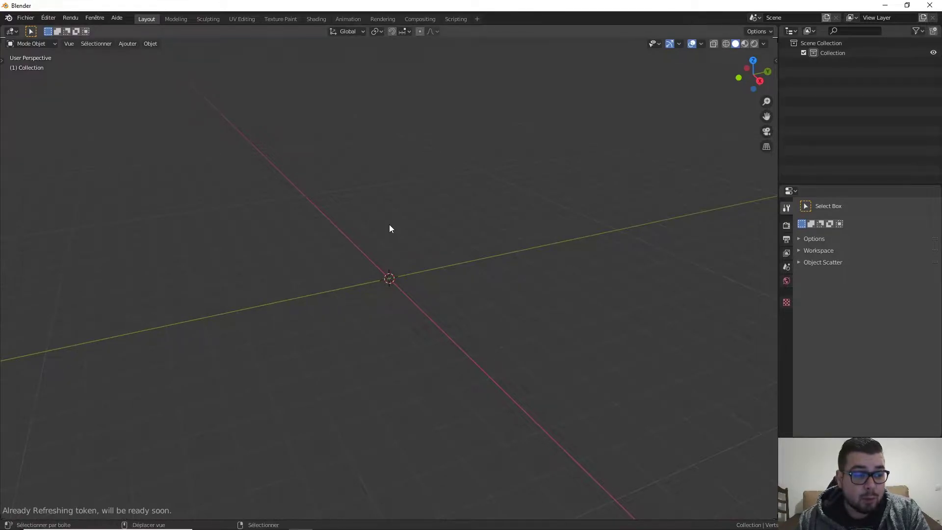
Step: Add a plane mesh at the origin and scale it by 10 as the ground
key(shift+a)
mouse_move(389, 225)
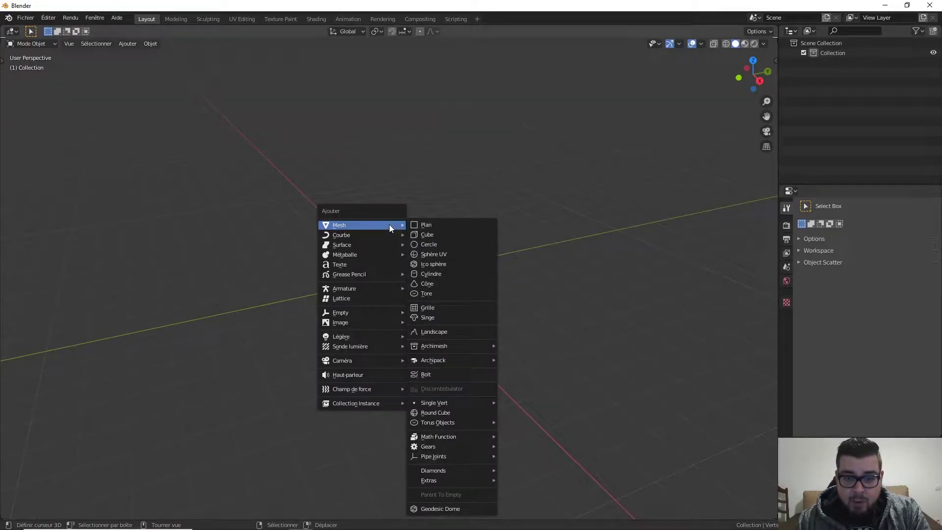
click(426, 223)
text(s)
text(10)
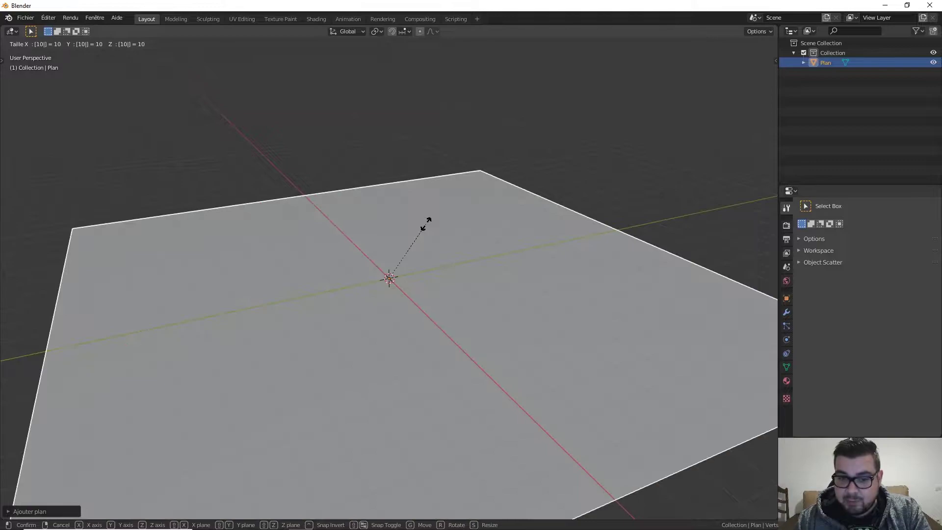
key(Return)
Step: Add a cube at the origin and move it 2 m up along the Z axis
key(shift+a)
mouse_move(424, 220)
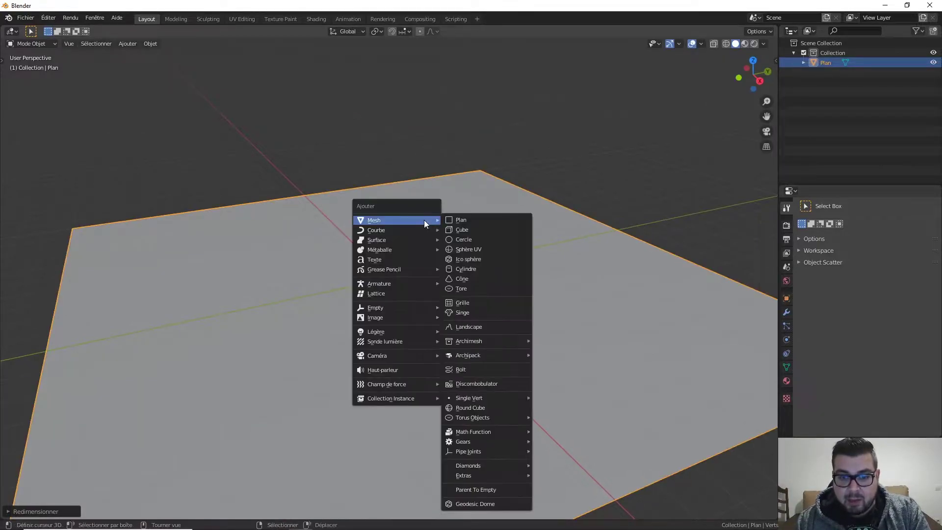
click(466, 231)
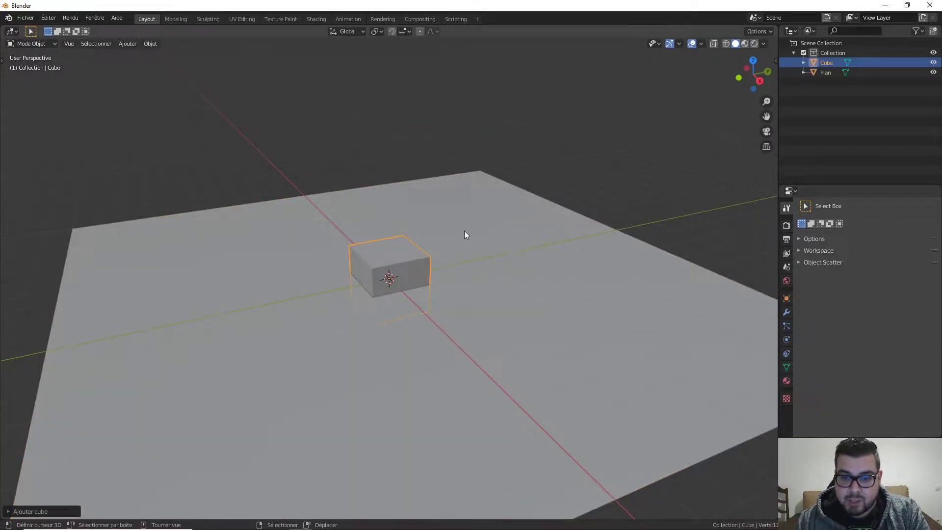
key(g)
key(z)
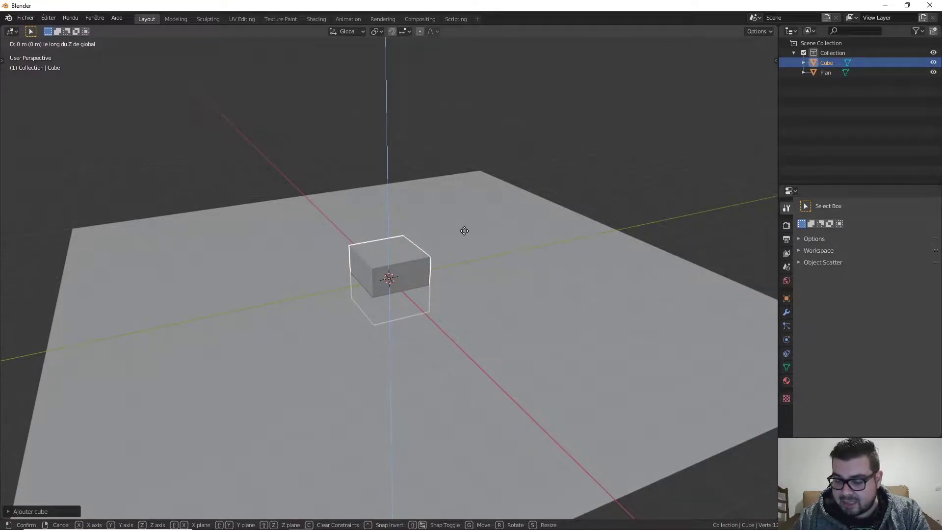
key(1)
key(Return)
Step: Scale the cube uniformly by a factor of 2
key(s)
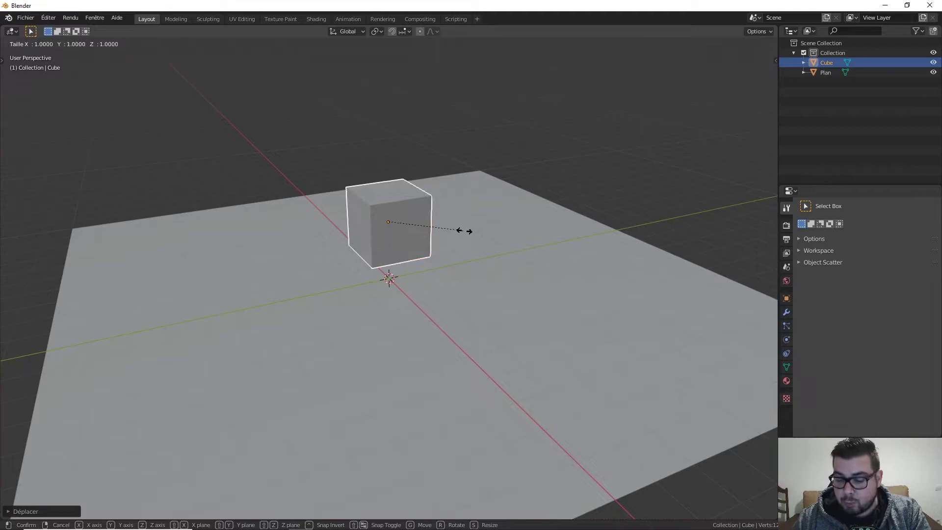
key(2)
key(Return)
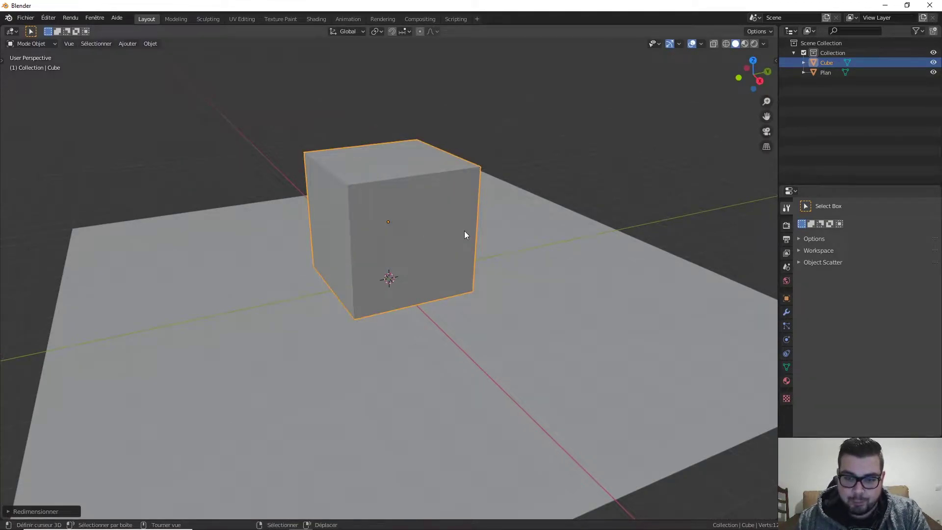
Step: Add a second cube and move it 2 m up along Z, inside the large cube
middle_drag(507, 207, 459, 259)
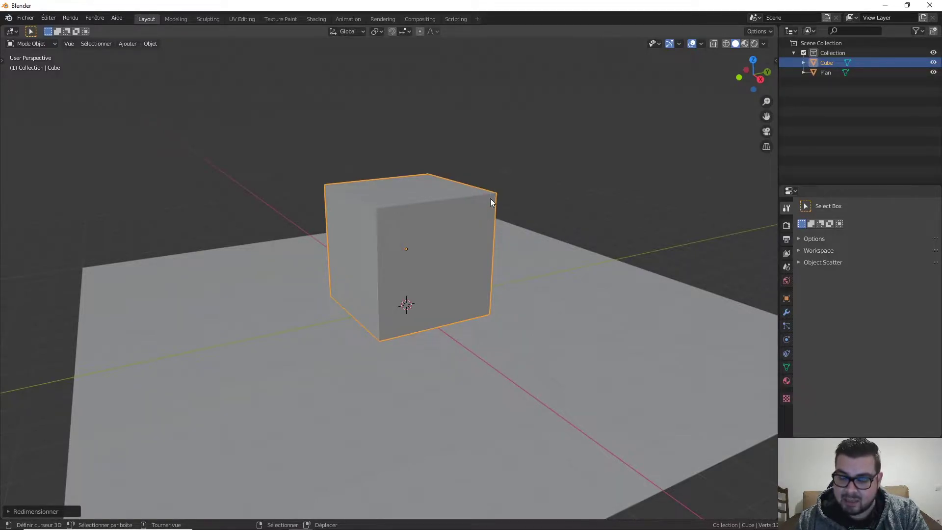
middle_drag(421, 234, 388, 254)
key(shift+a)
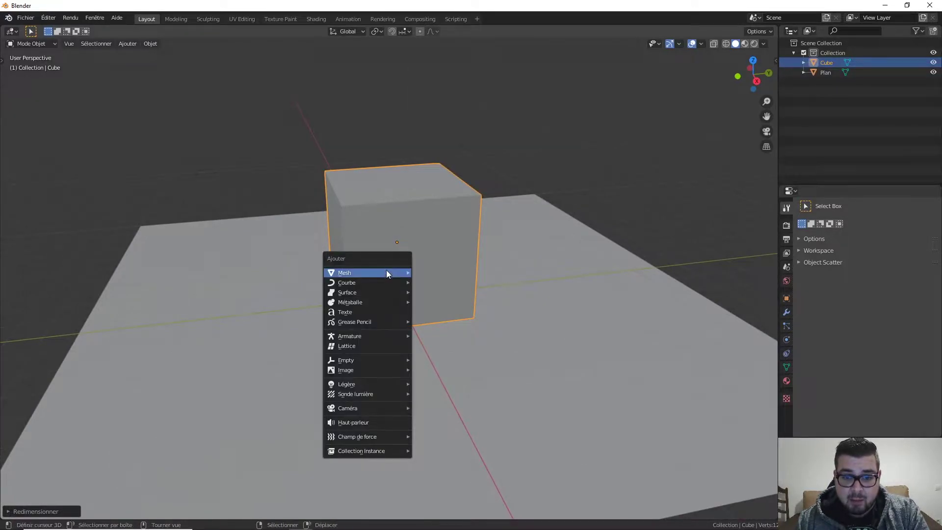
mouse_move(387, 272)
mouse_move(480, 14)
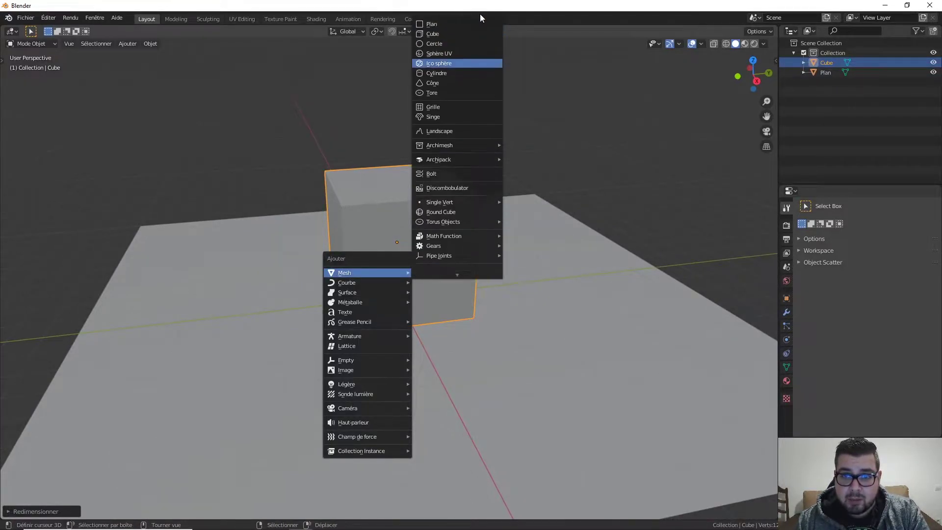
click(462, 33)
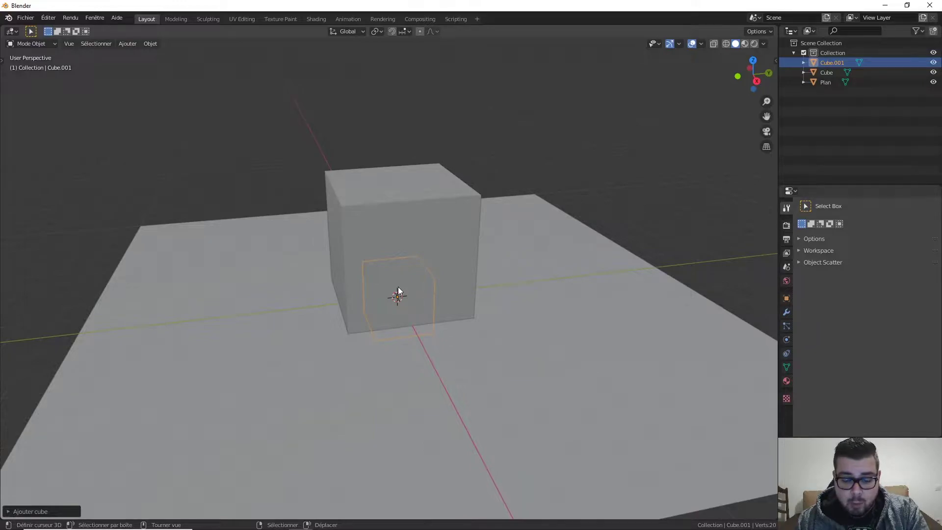
key(g)
text(z2)
key(Return)
Step: Select the large outer cube in front view and rename it "Objet A Dissoudre"
key(KP_1)
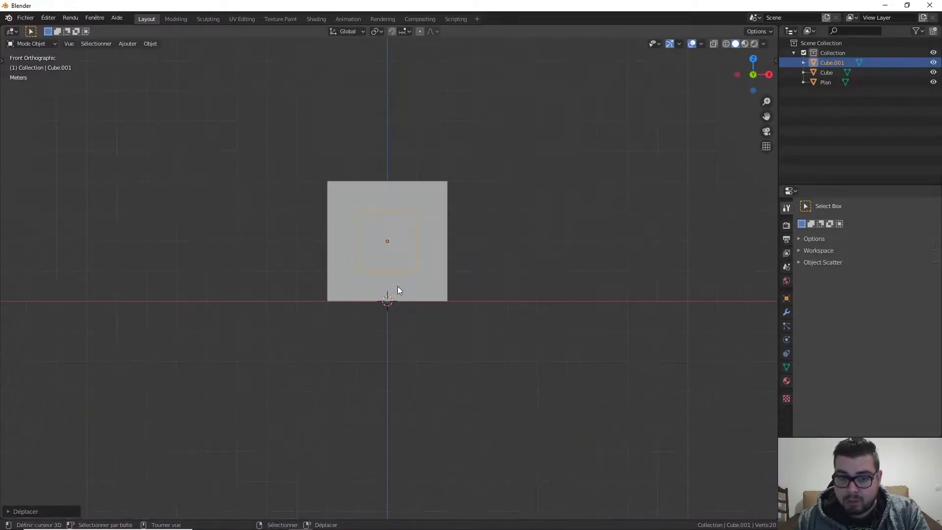
click(387, 192)
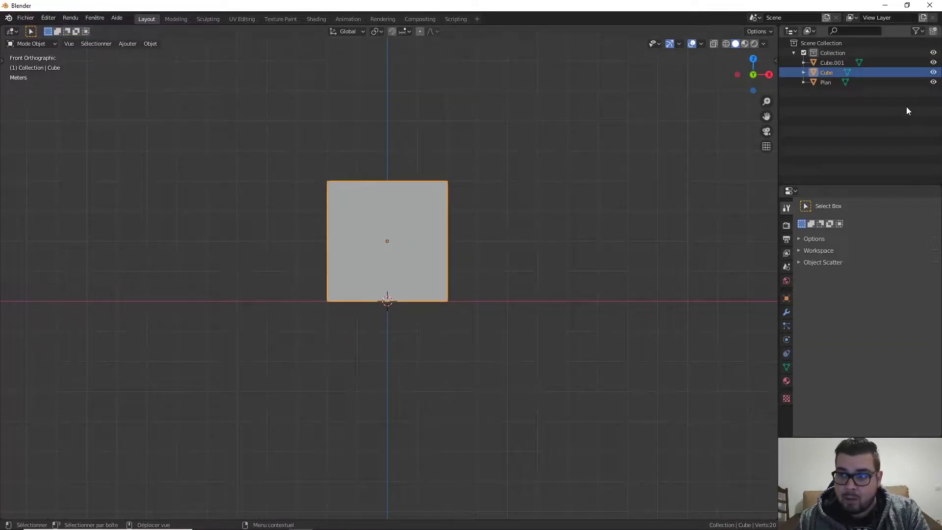
double_click(829, 72)
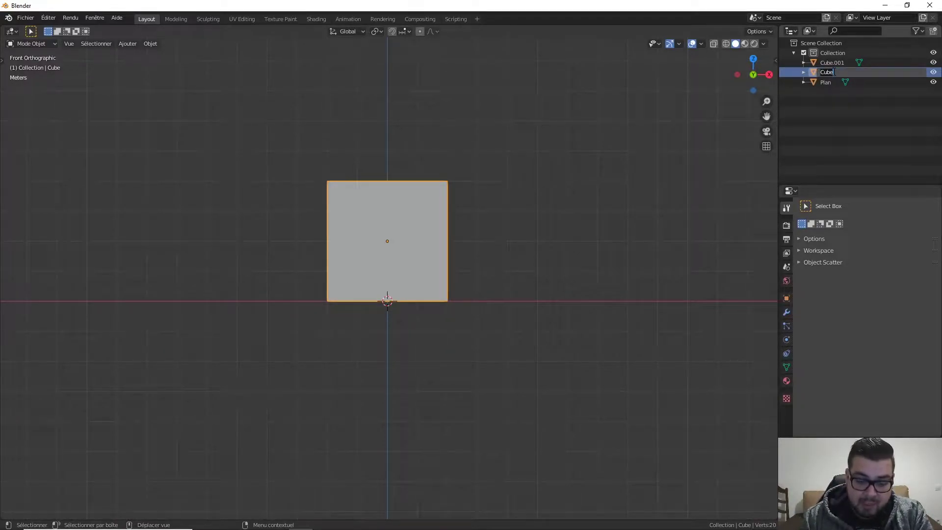
text(Obj)
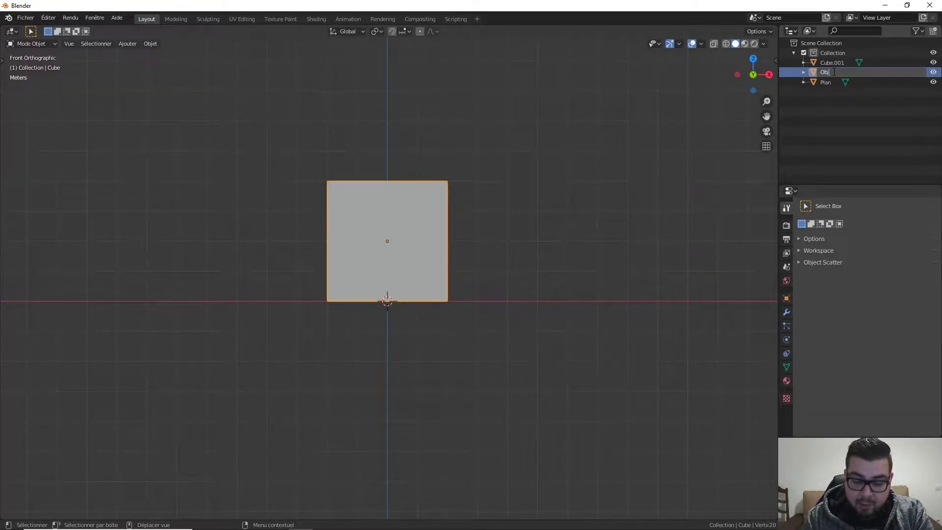
text(et A D)
text(issoudre)
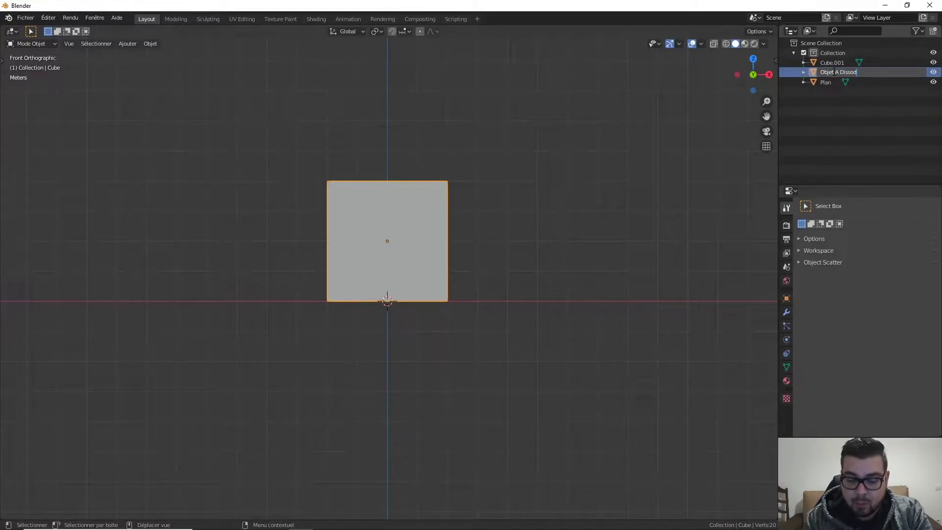
key(Return)
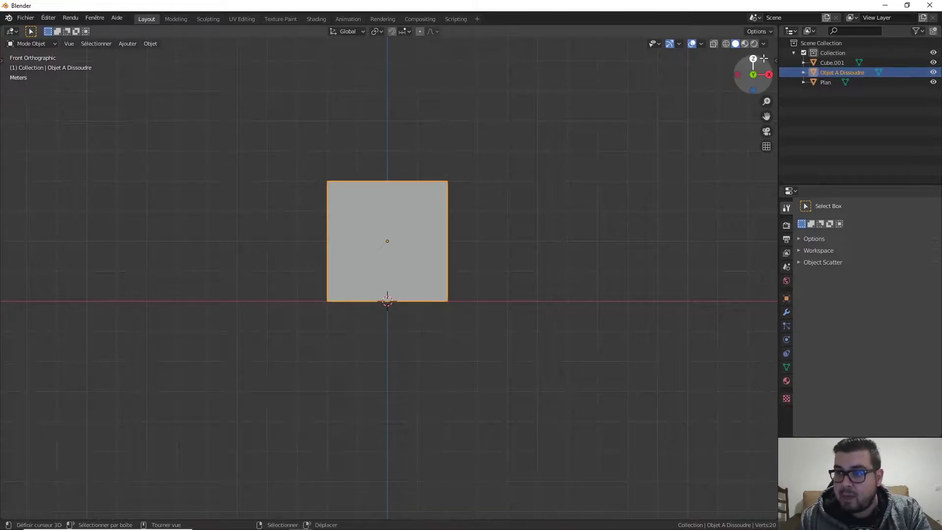
Step: Rename the small inner cube "Influenceur"
click(833, 63)
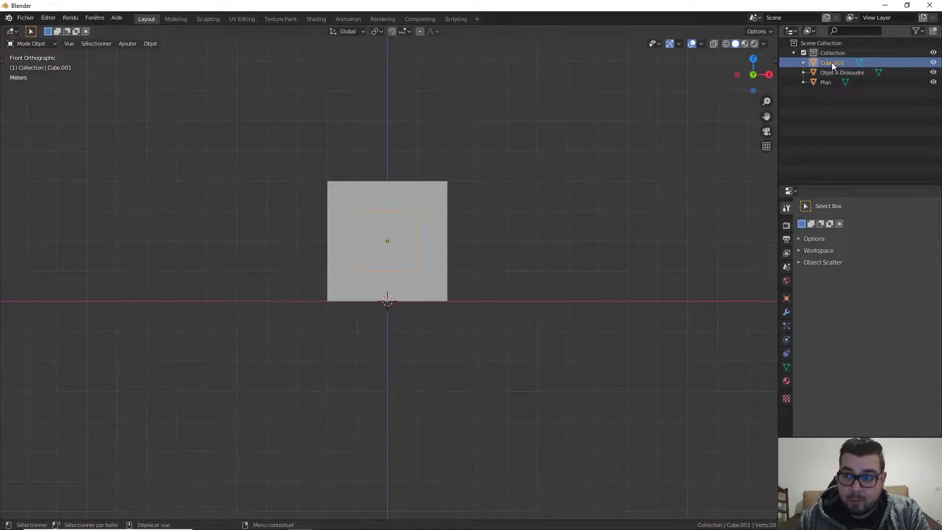
double_click(832, 63)
text(Influenceu)
key(Return)
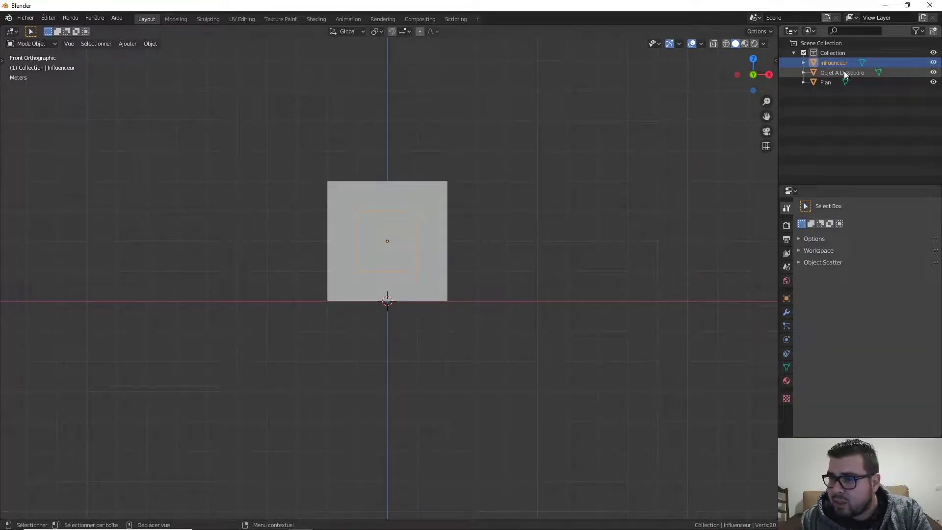
Step: Add a point light at the origin and raise it about 7.24 m along Z, above the cubes
middle_drag(242, 238, 288, 326)
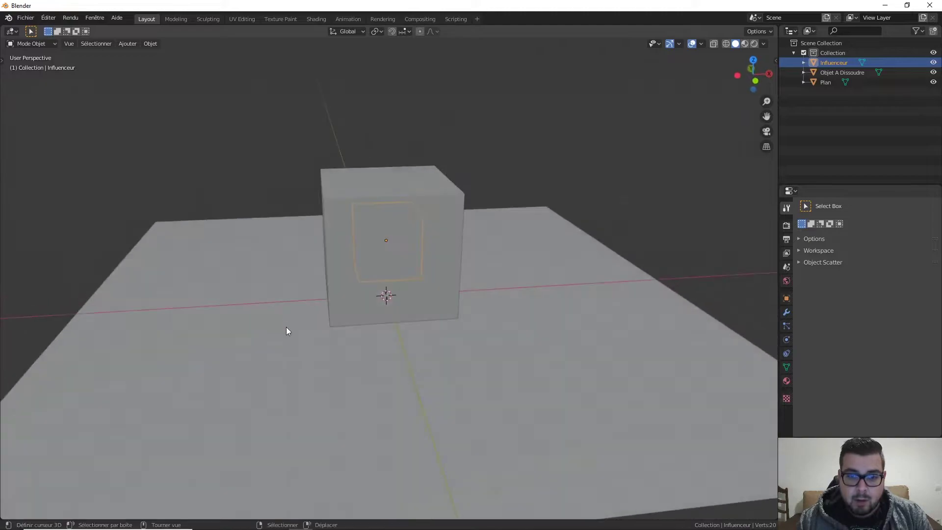
click(288, 326)
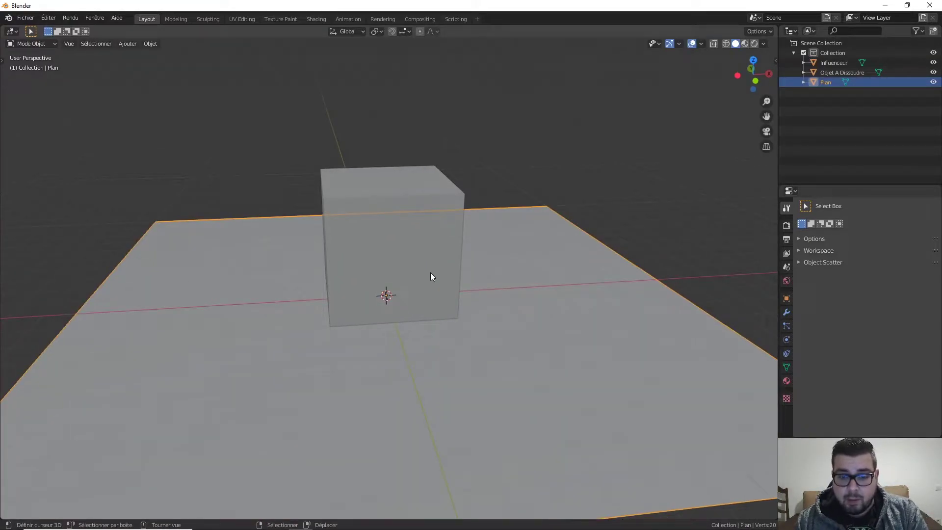
key(shift+a)
mouse_move(436, 268)
mouse_move(414, 376)
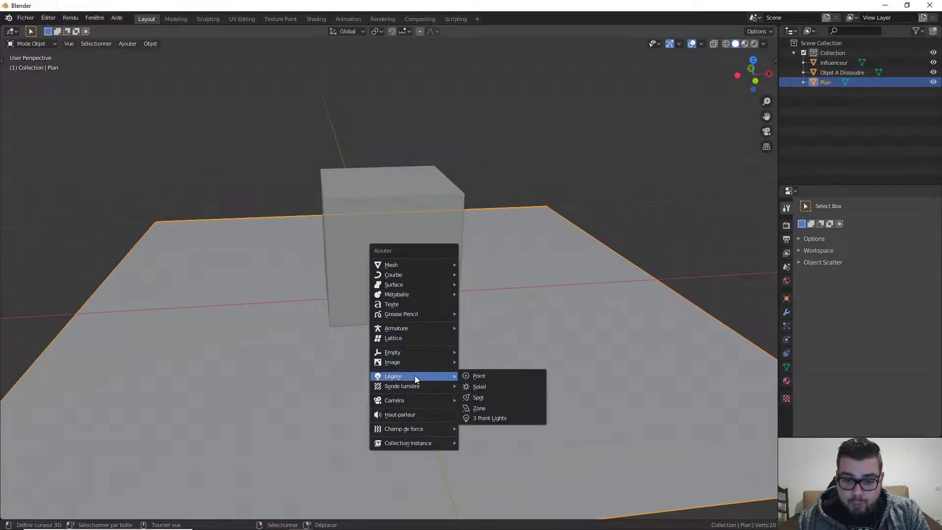
click(481, 376)
key(g)
key(z)
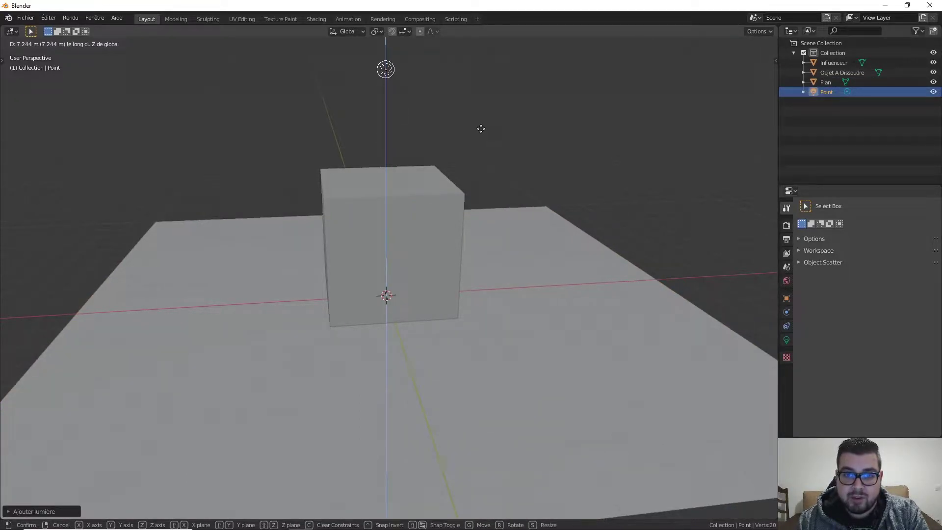
click(480, 126)
Step: Set the point light's power to 1000 W
middle_drag(438, 172, 434, 193)
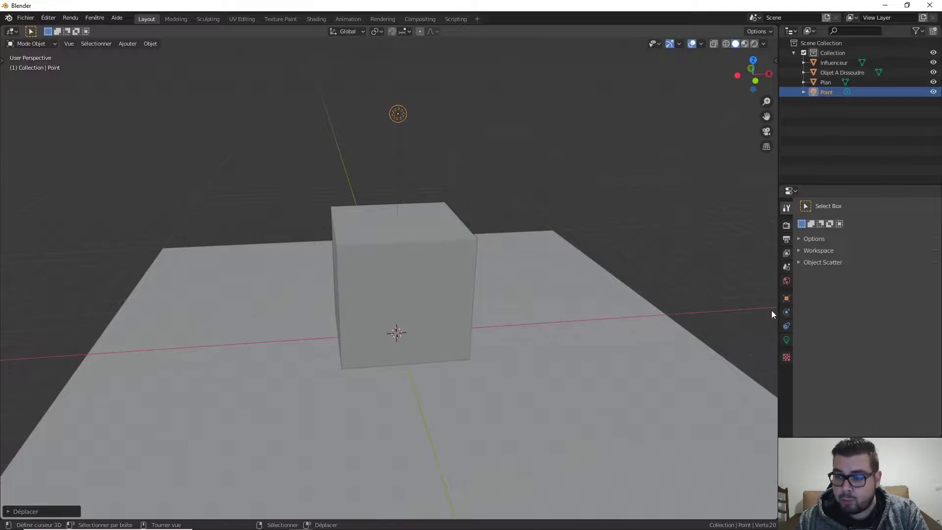
click(787, 340)
click(912, 270)
text(1000)
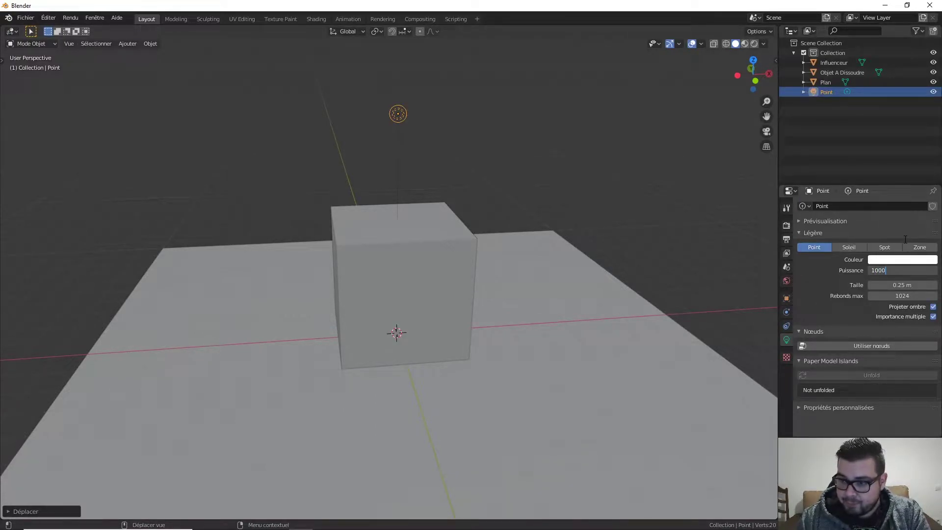
key(Return)
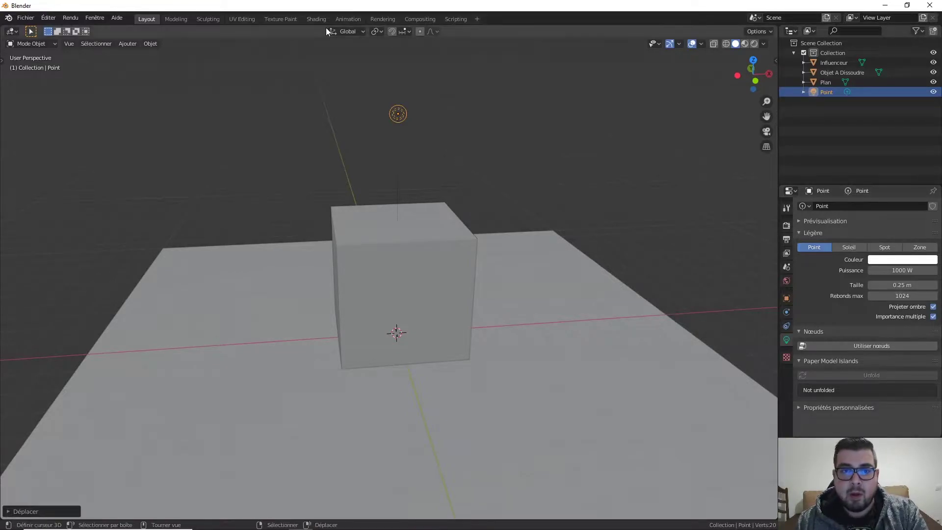
Step: Switch to the Animation workspace and set its smaller 3D viewport to rendered shading, with the cube in view
click(351, 19)
middle_drag(74, 267, 22, 264)
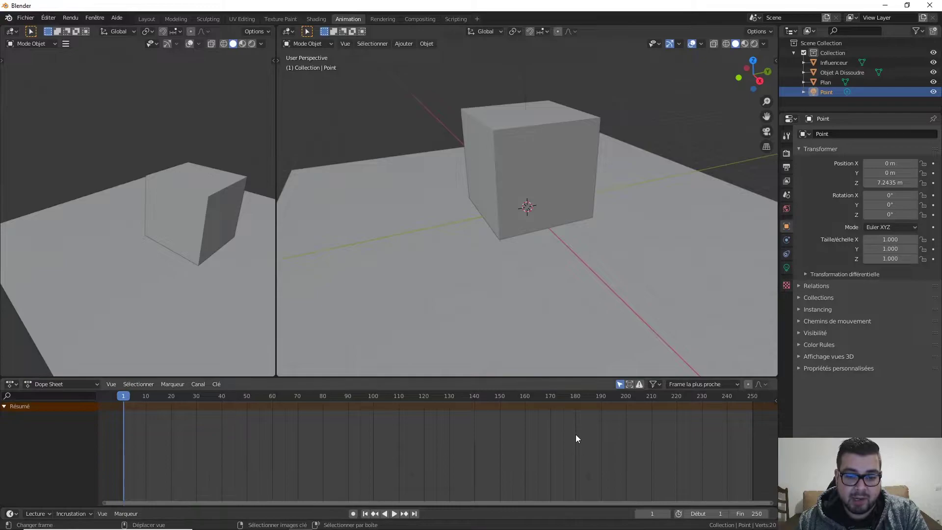
middle_drag(171, 156, 226, 143)
click(251, 45)
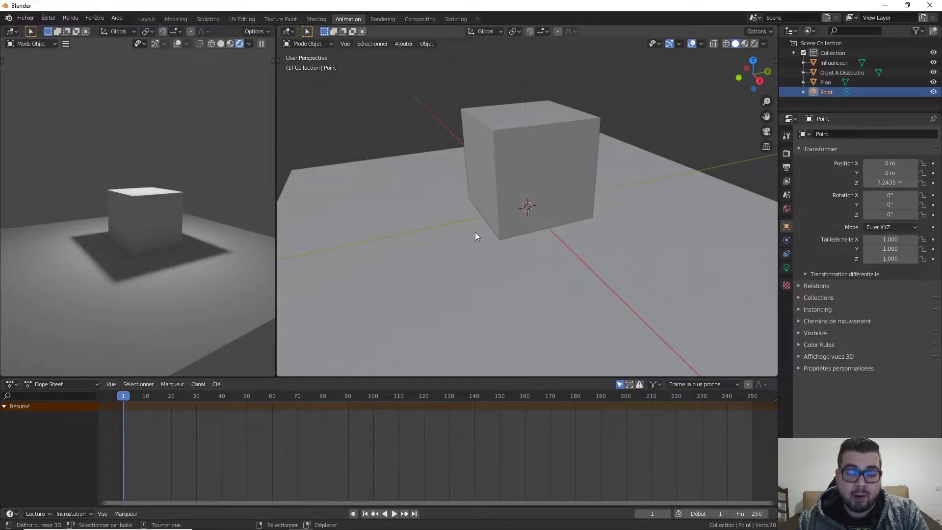
Step: Add a Subdivision Surface modifier to the Influenceur object
mouse_move(442, 253)
middle_down()
mouse_move(469, 225)
mouse_move(448, 252)
mouse_move(447, 244)
middle_up()
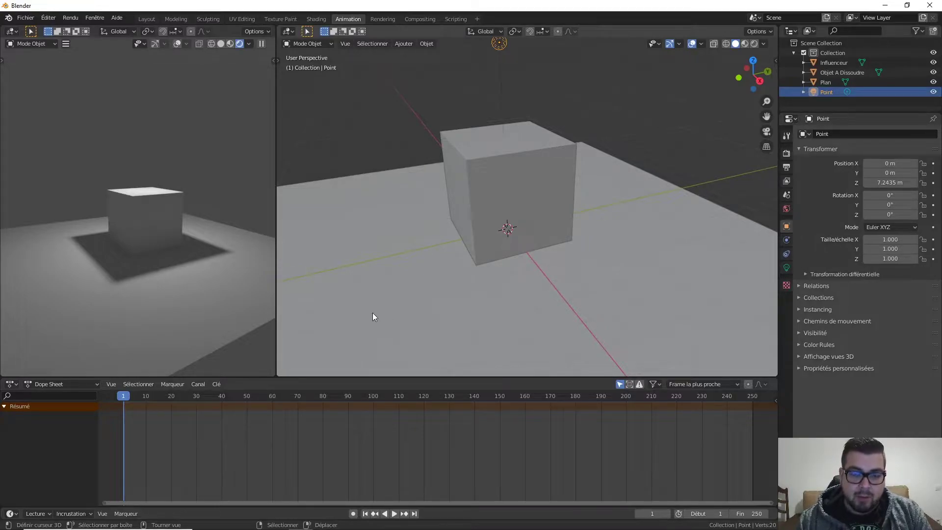
click(538, 157)
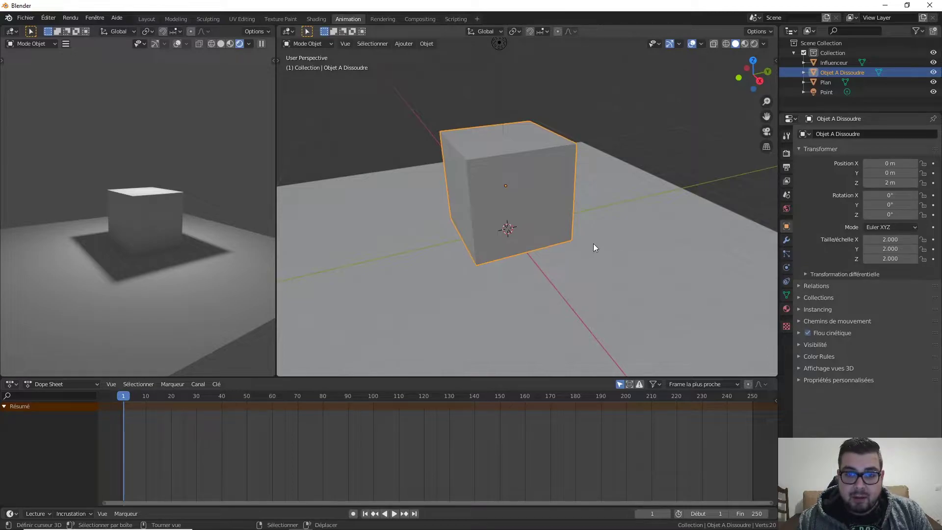
click(835, 60)
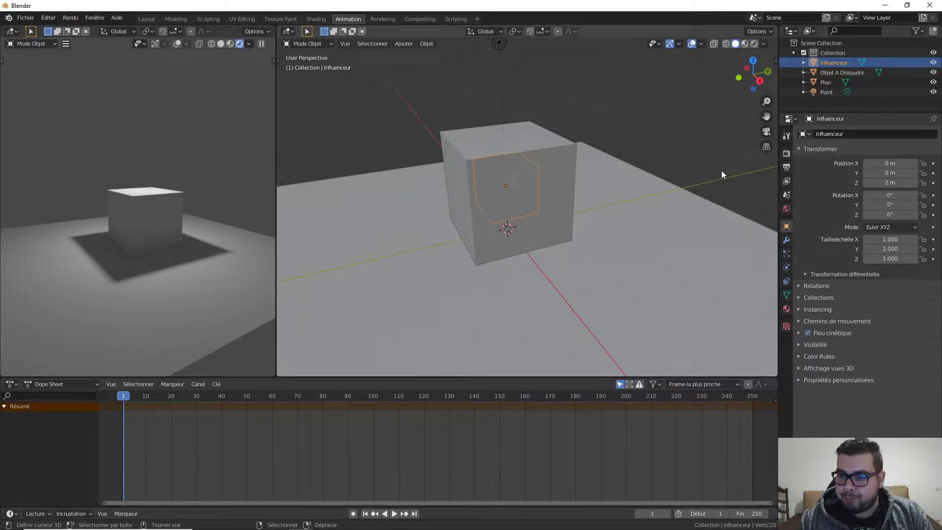
click(787, 240)
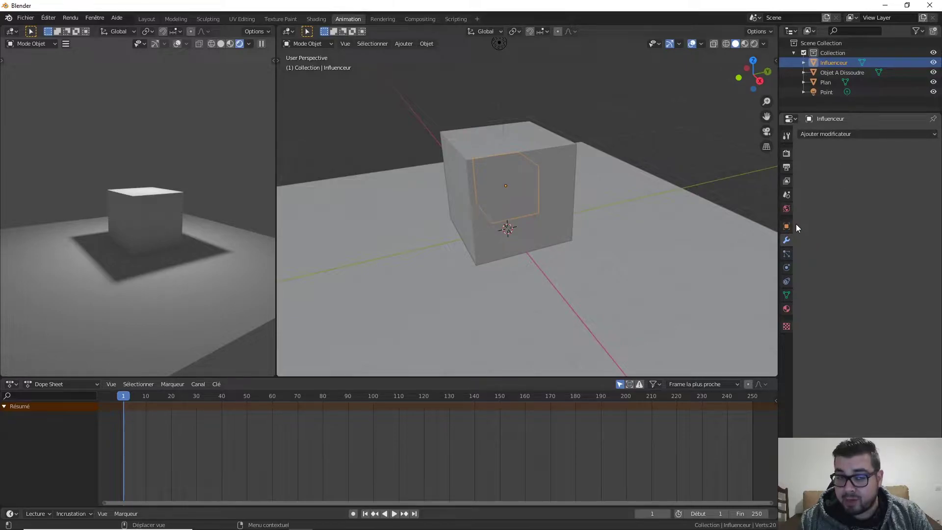
click(859, 135)
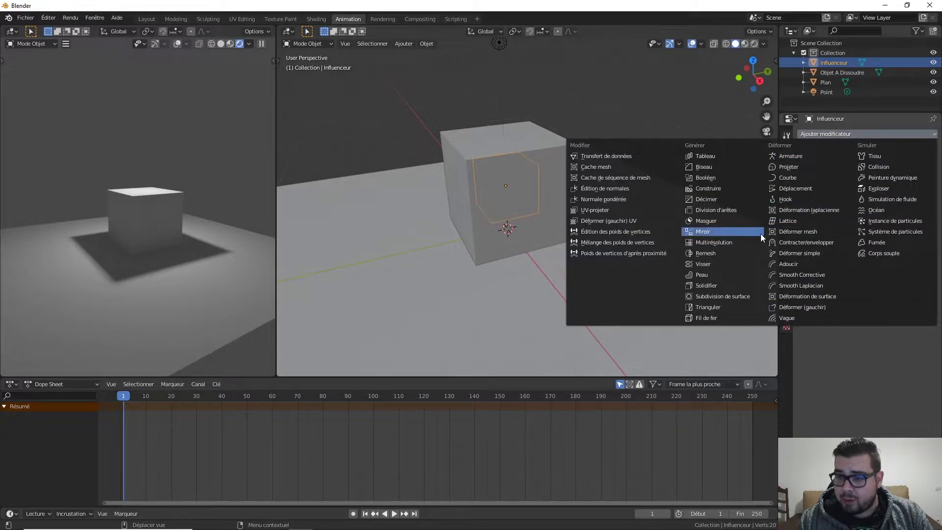
click(733, 297)
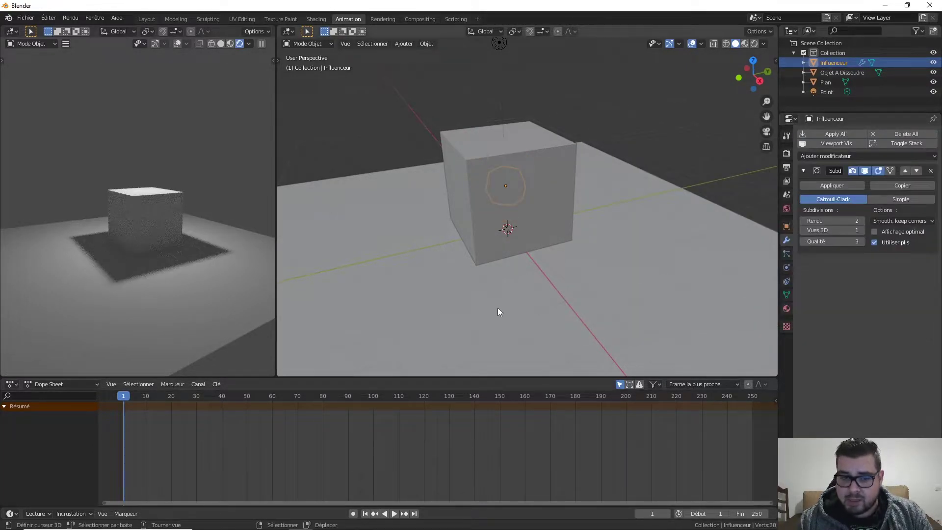
Step: Set the subdivision modifier's render and viewport levels to 4 each
click(863, 221)
click(862, 221)
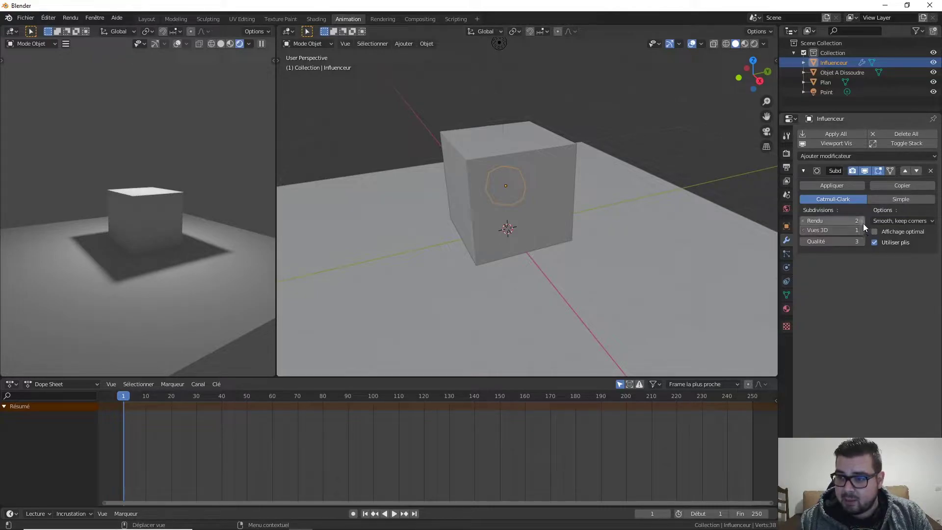
click(862, 221)
click(863, 221)
key(ctrl+c)
key(ctrl+v)
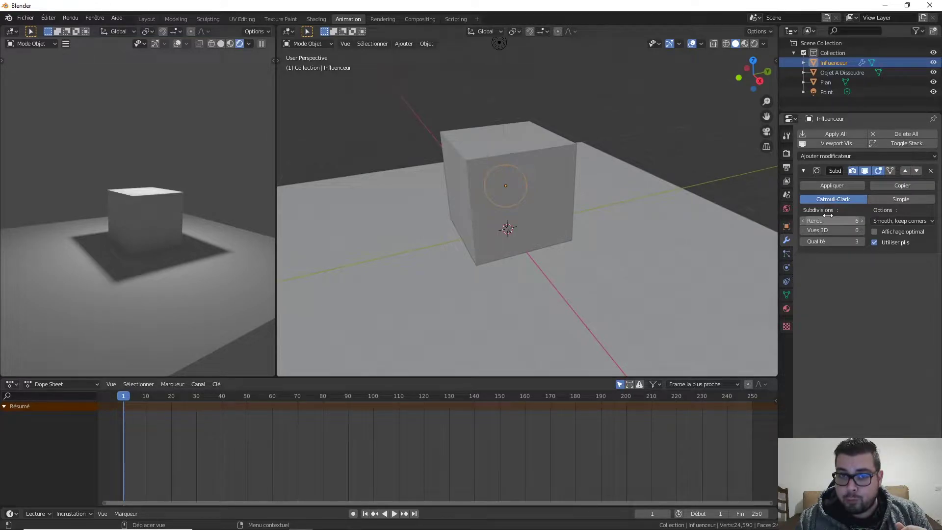
click(806, 229)
click(806, 228)
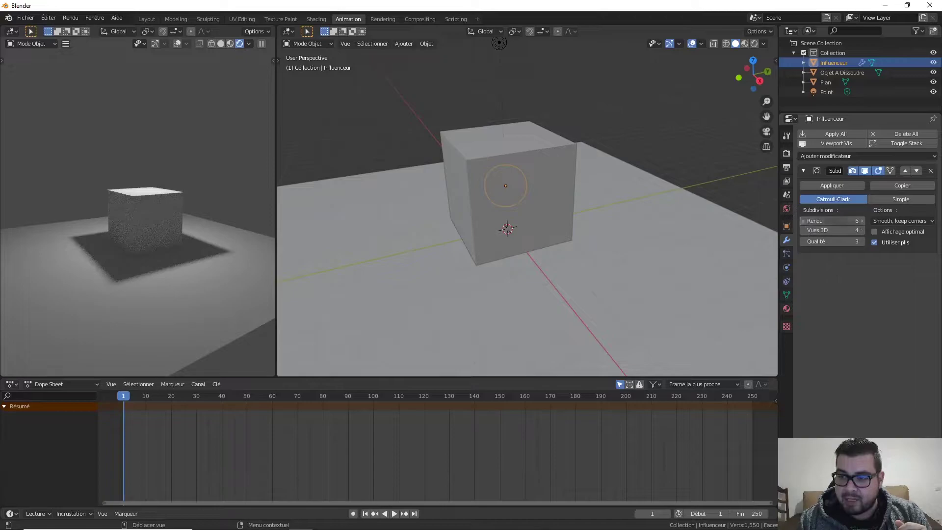
click(803, 219)
click(803, 219)
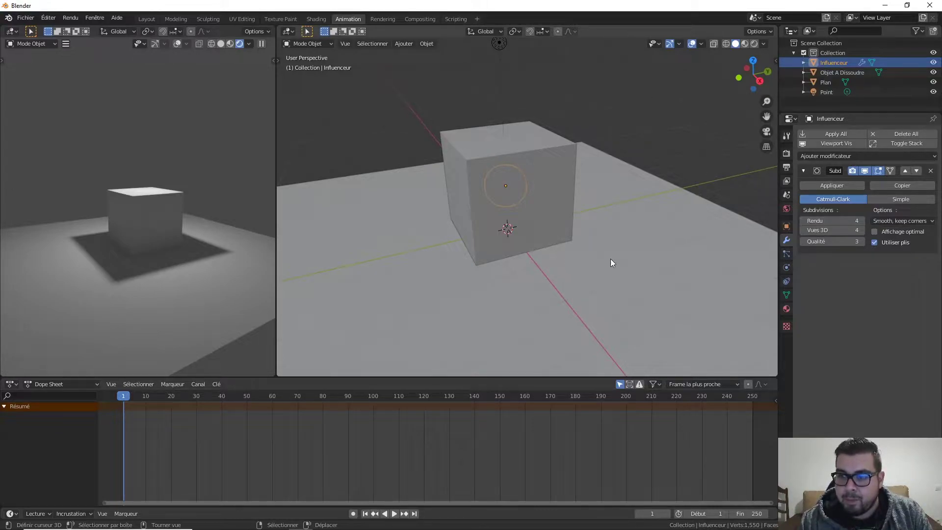
Step: Raise the subdivision modifier's quality to 6
click(861, 241)
click(861, 241)
click(861, 242)
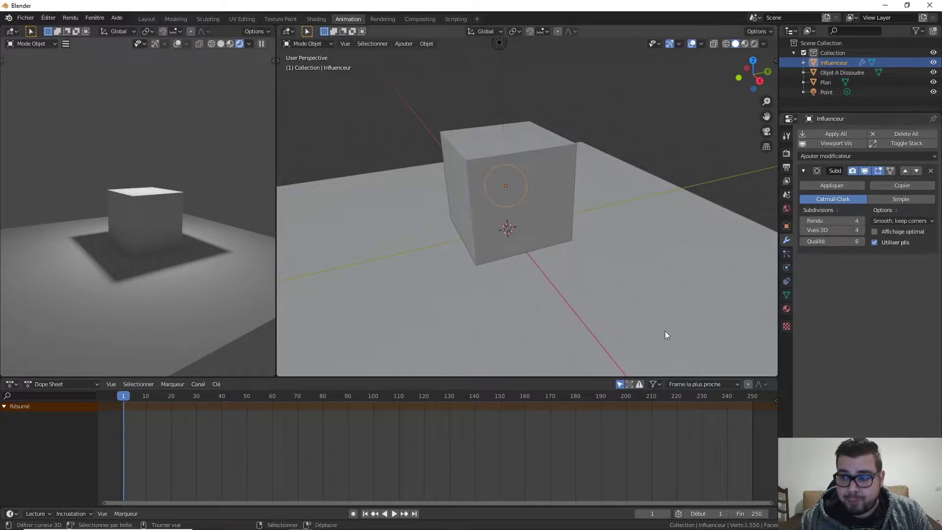
Step: Show the main viewport in wireframe from the front, with the Influenceur sphere inside the cube in view
middle_drag(532, 233, 589, 291)
key(z)
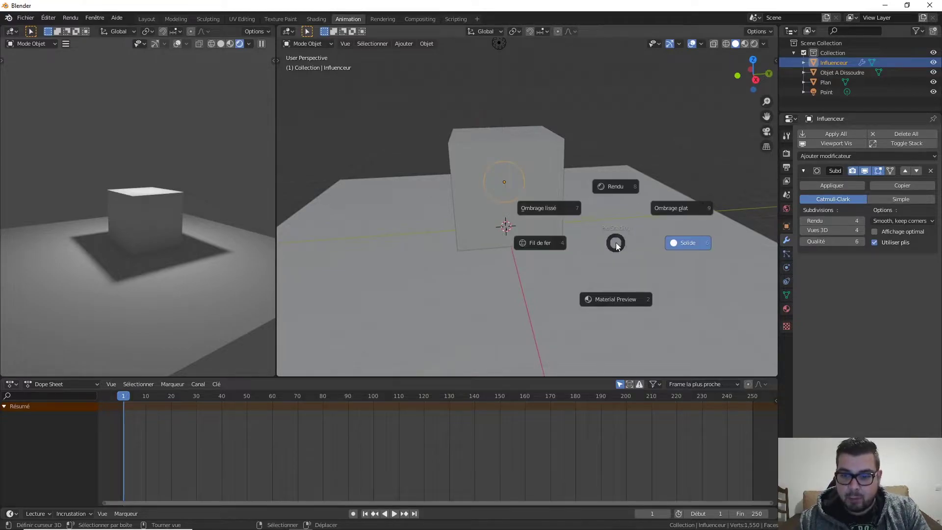
click(542, 242)
middle_drag(556, 234, 527, 198)
scroll(527, 199, up, 3)
key(KP_1)
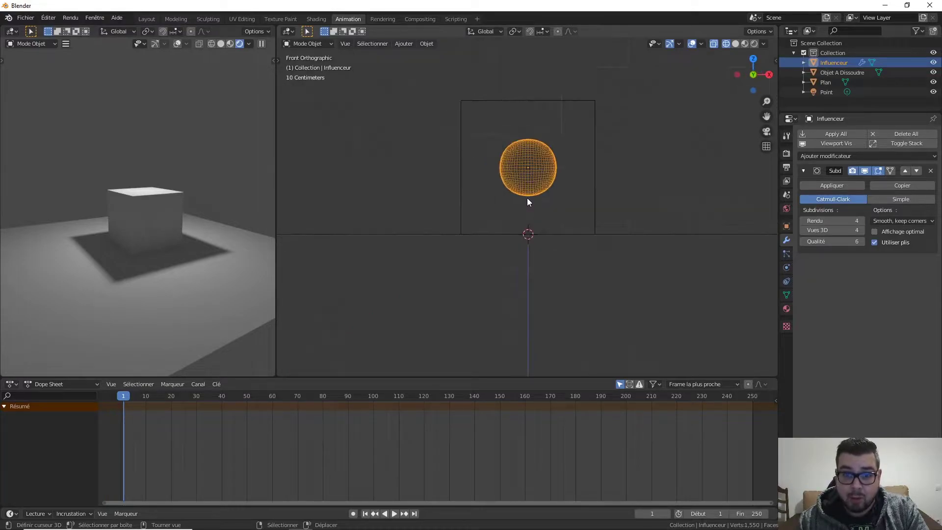
shift+middle_drag(540, 160, 523, 228)
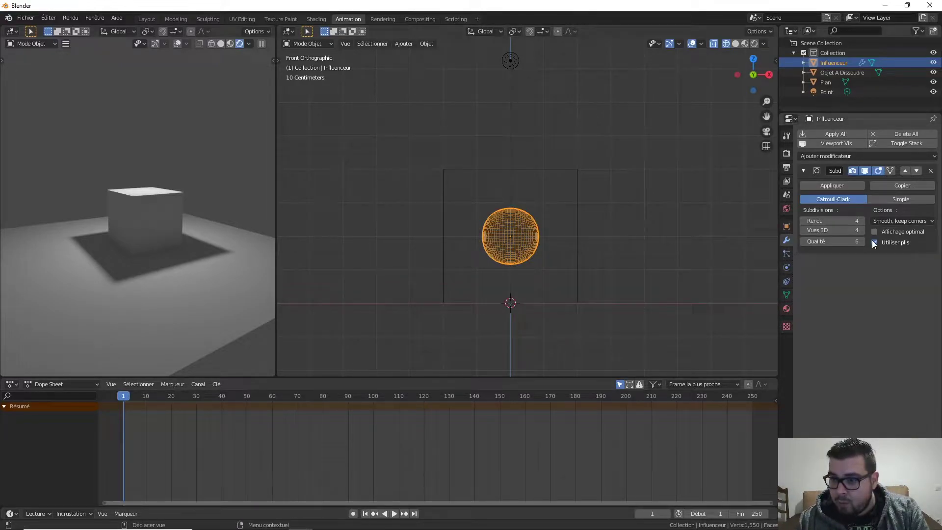
Step: Add a Displace modifier to Influenceur and give it a new texture named "Déplacement"
click(847, 157)
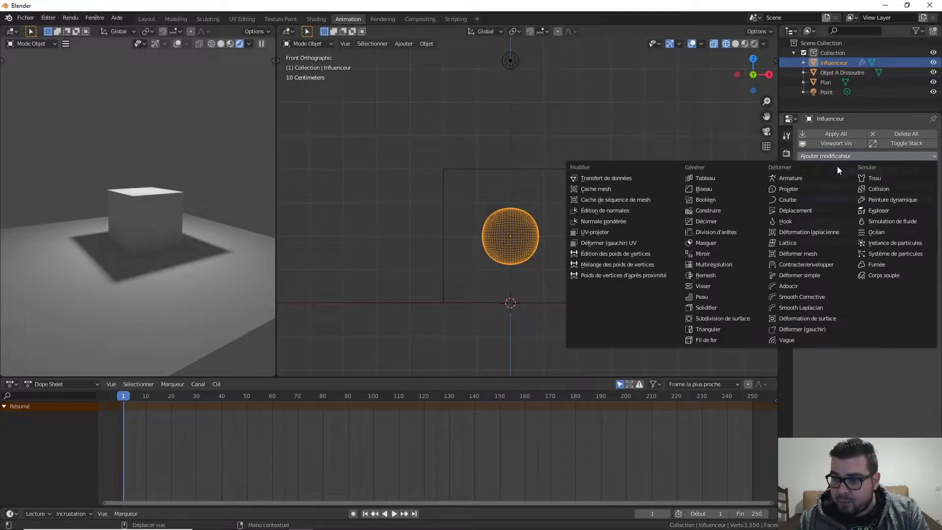
click(798, 210)
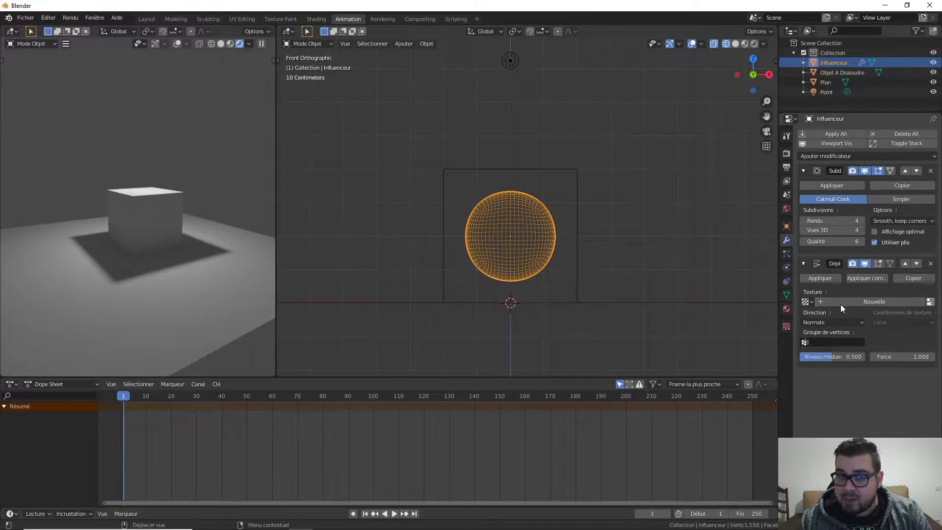
click(878, 304)
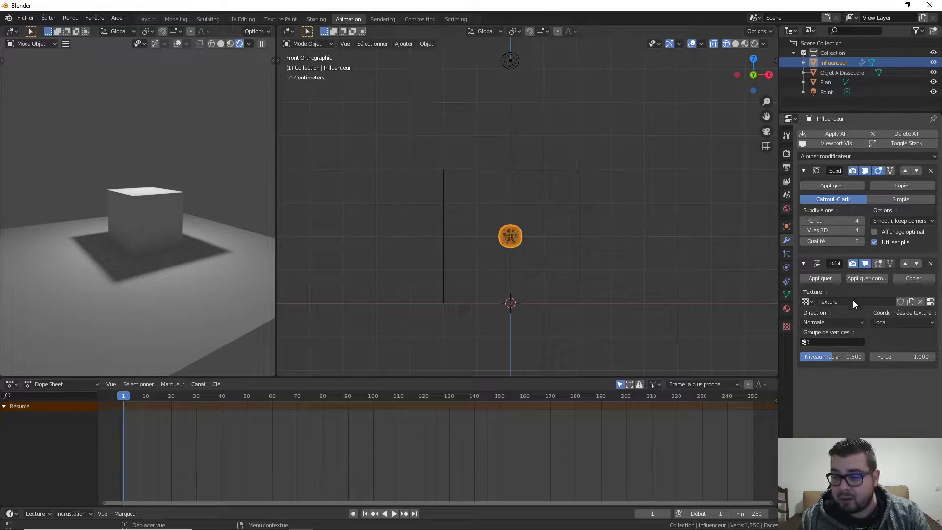
click(853, 300)
text(Dé)
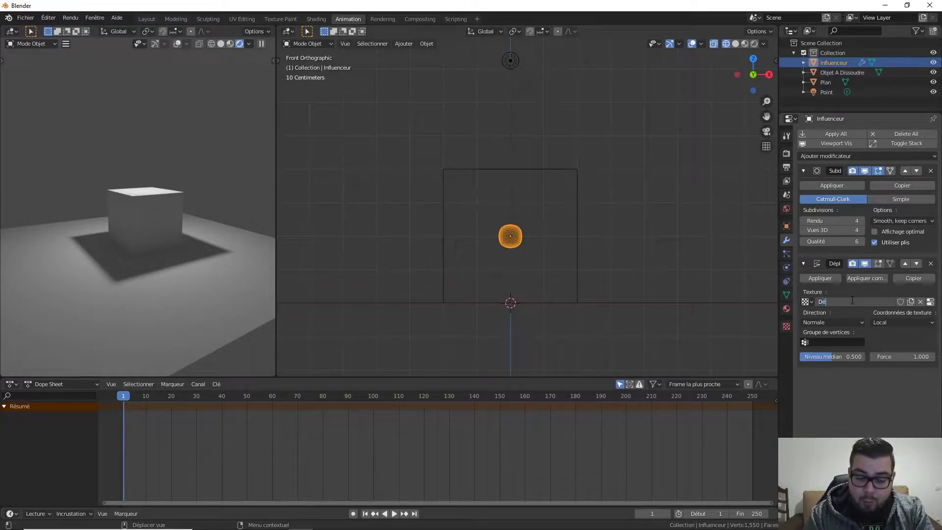
text(placement)
key(Return)
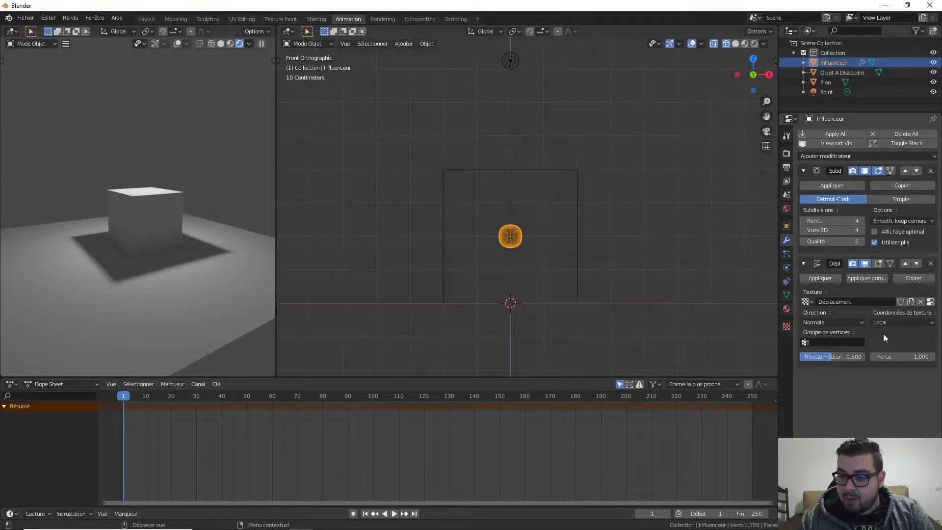
click(909, 322)
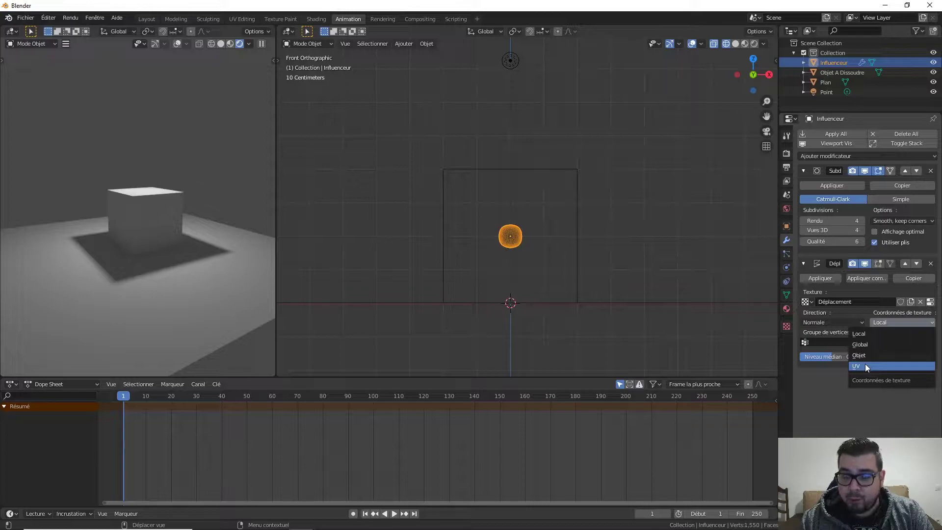
click(884, 345)
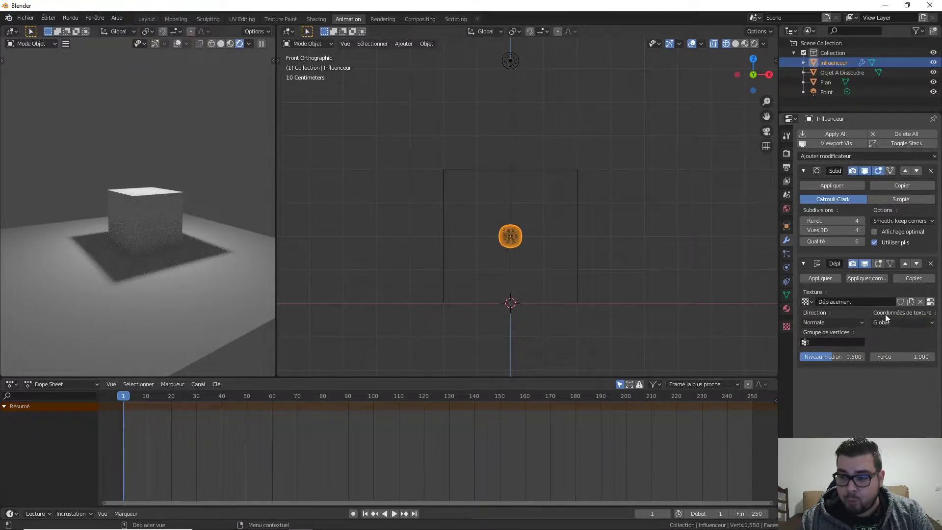
click(908, 324)
click(893, 336)
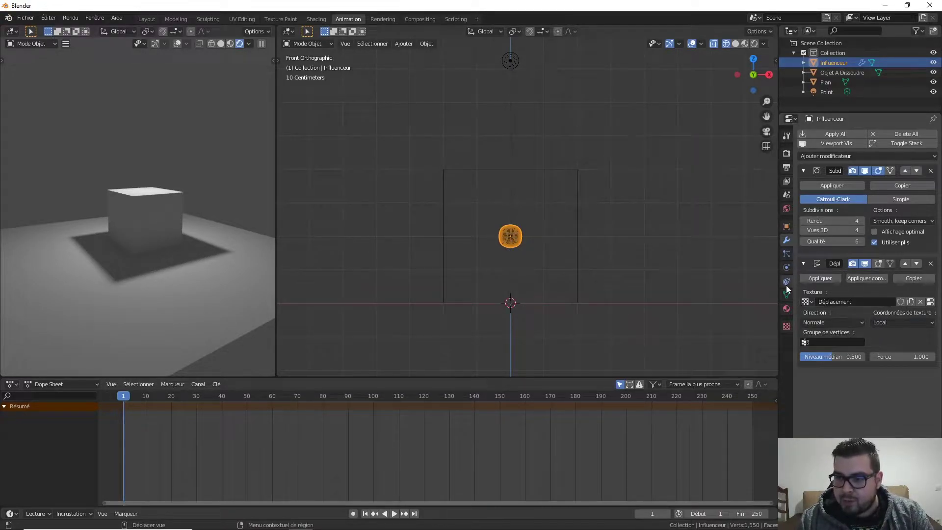
Step: Change the Déplacement texture's type to Clouds (Nuages)
click(787, 326)
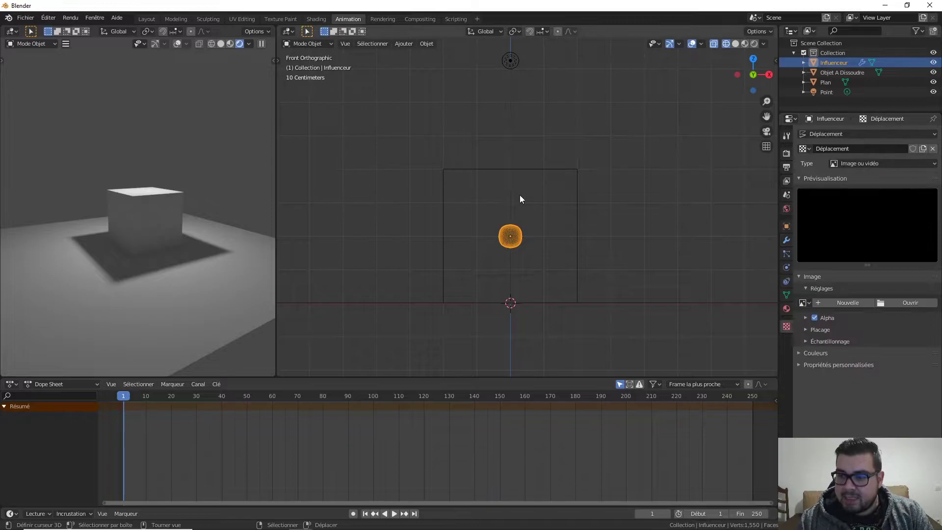
click(873, 163)
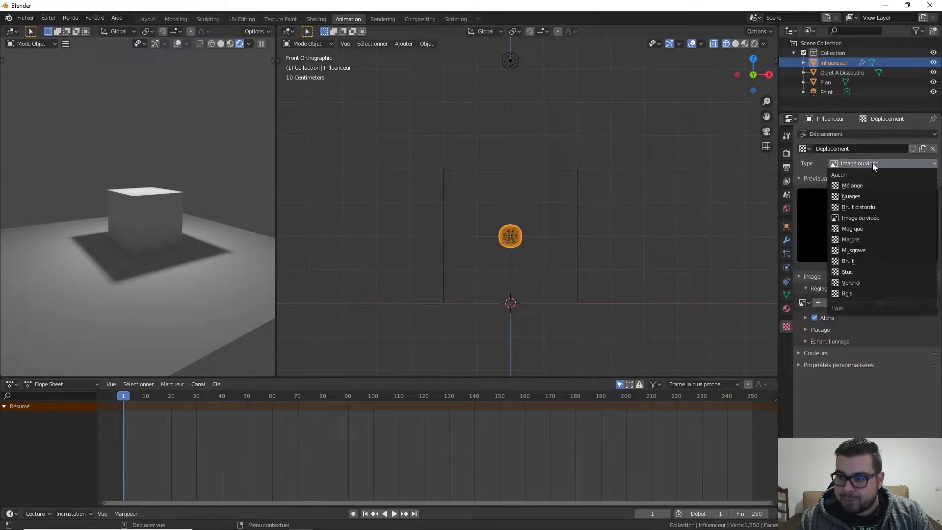
click(852, 197)
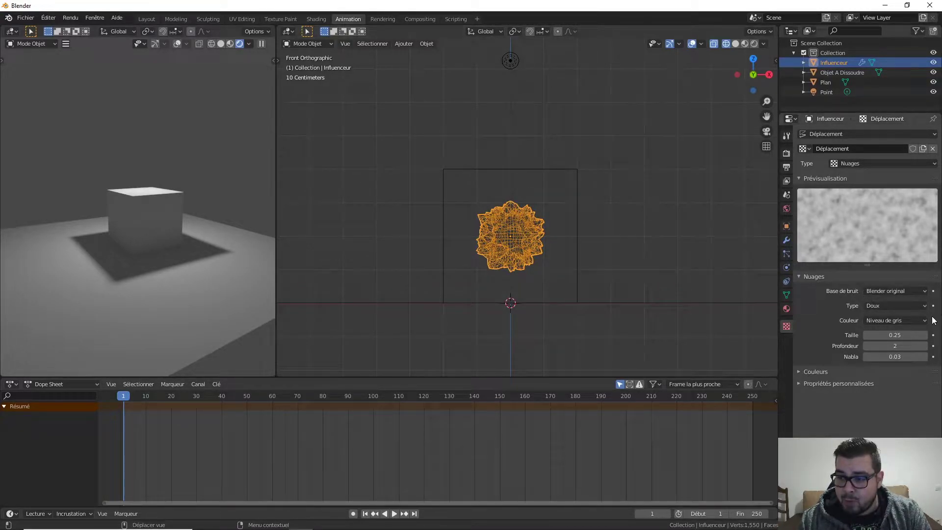
Step: Set the clouds texture's size to 1.00 and its depth to 24
click(895, 335)
text(1)
key(Return)
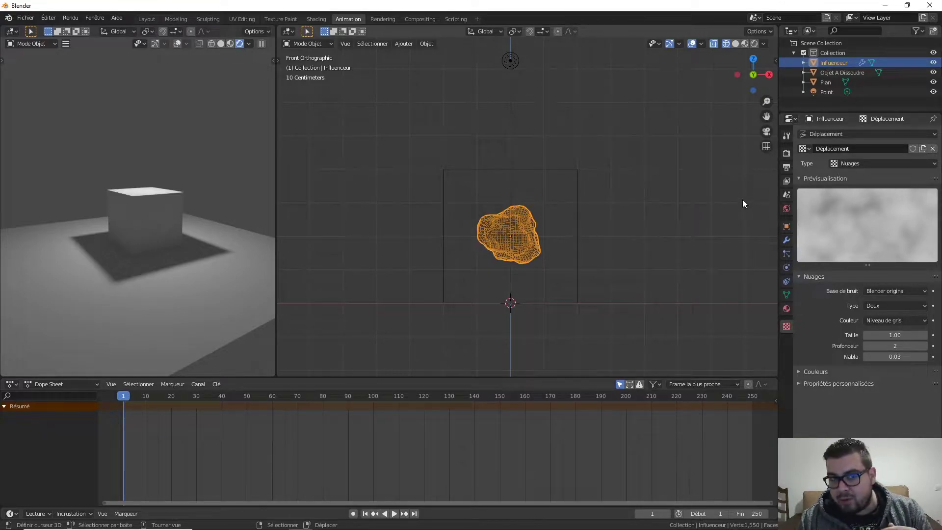
click(890, 345)
text(24)
key(Return)
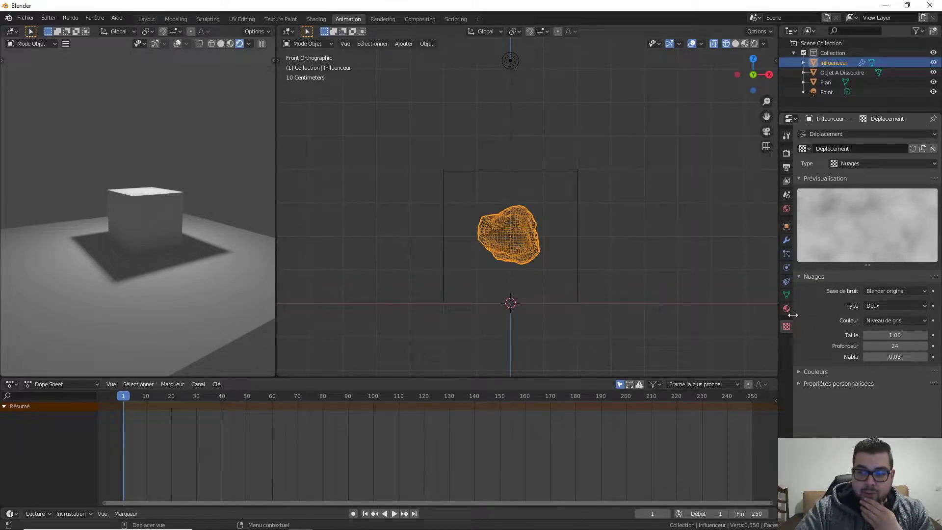
Step: Return the main viewport to solid shading and try lifting Influenceur above the cube to inspect its shape, cancelling the move
key(z)
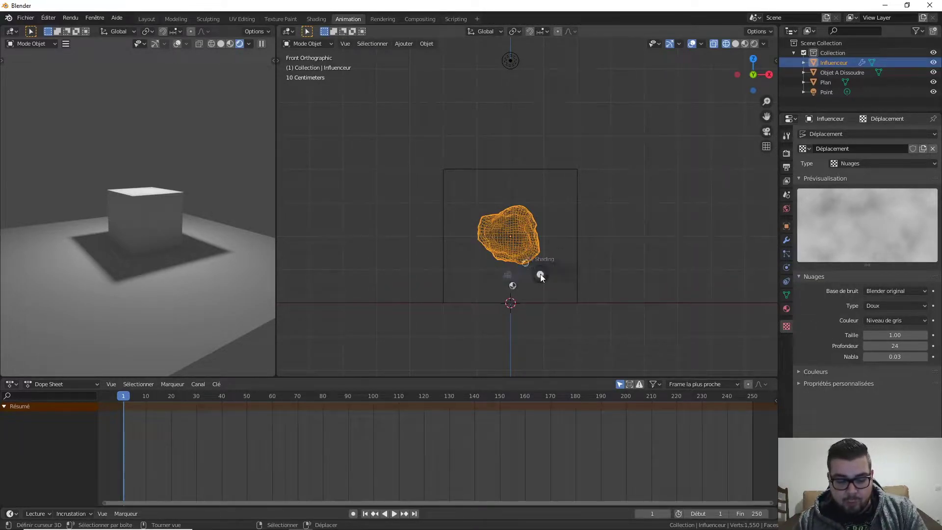
click(616, 275)
scroll(519, 243, down, 1)
mouse_move(519, 243)
middle_down()
mouse_move(515, 255)
mouse_move(538, 261)
middle_up()
key(g)
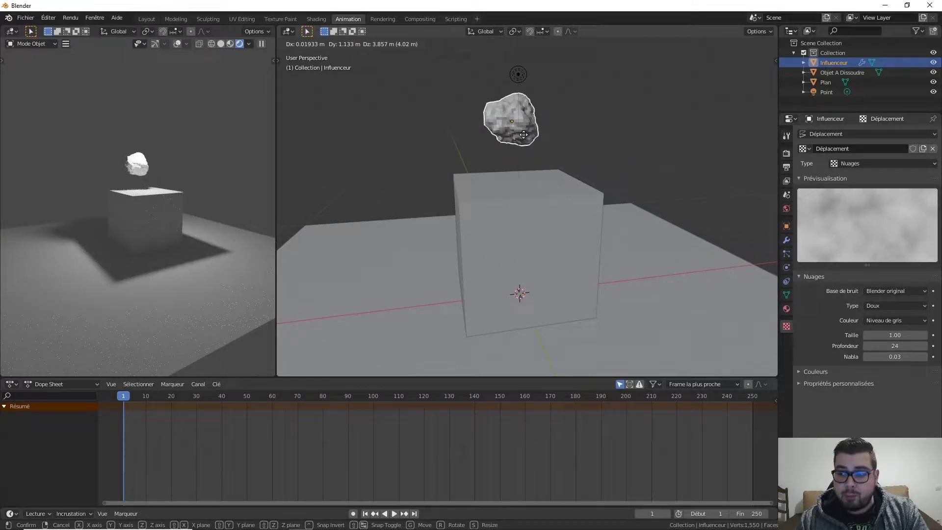
right_click(523, 134)
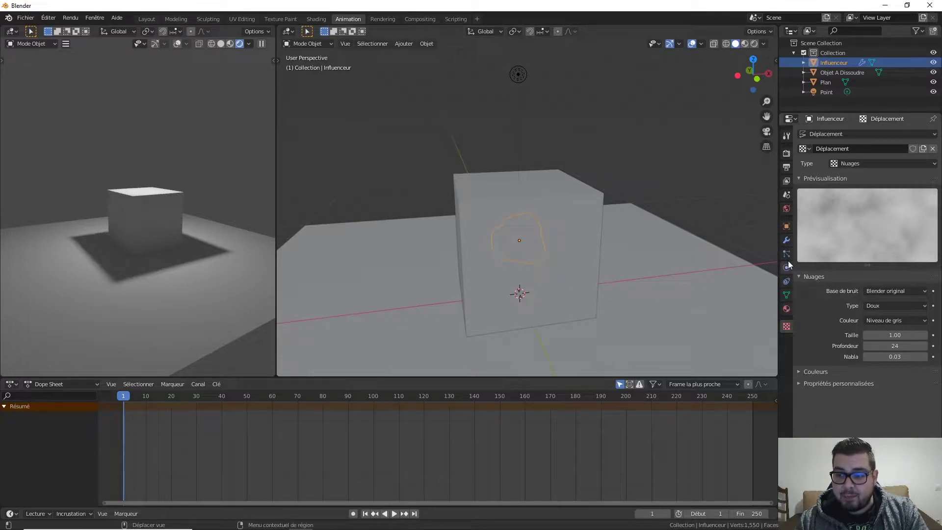
Step: Set the Displace modifier's texture coordinates to Global and test the effect by moving Influenceur around, cancelling the move
click(787, 240)
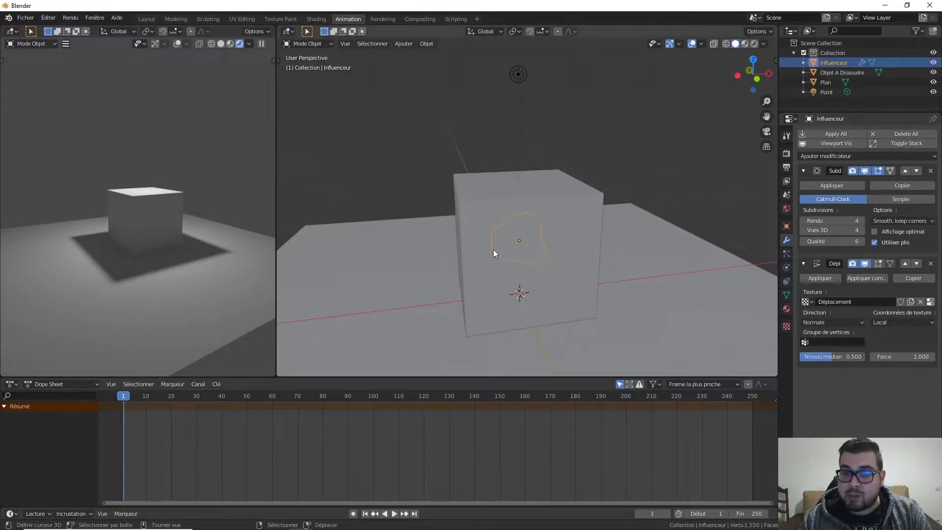
click(917, 322)
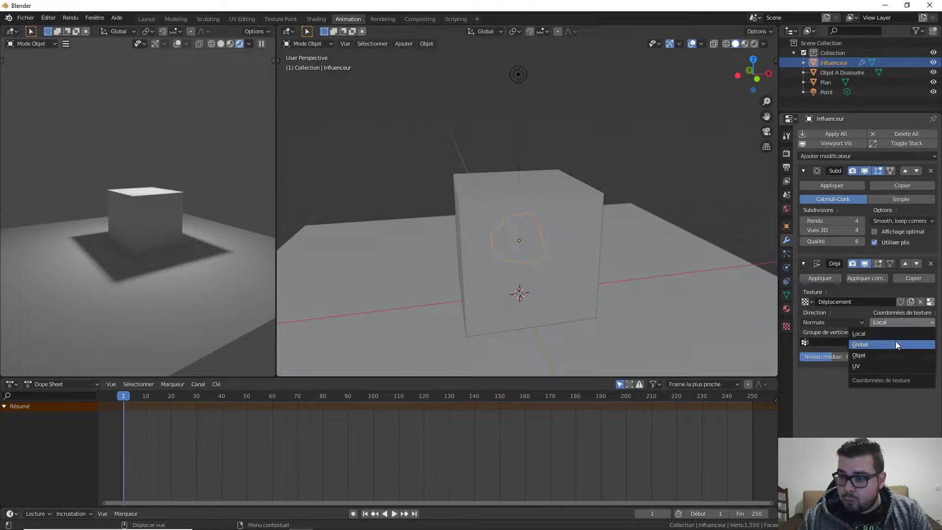
click(885, 347)
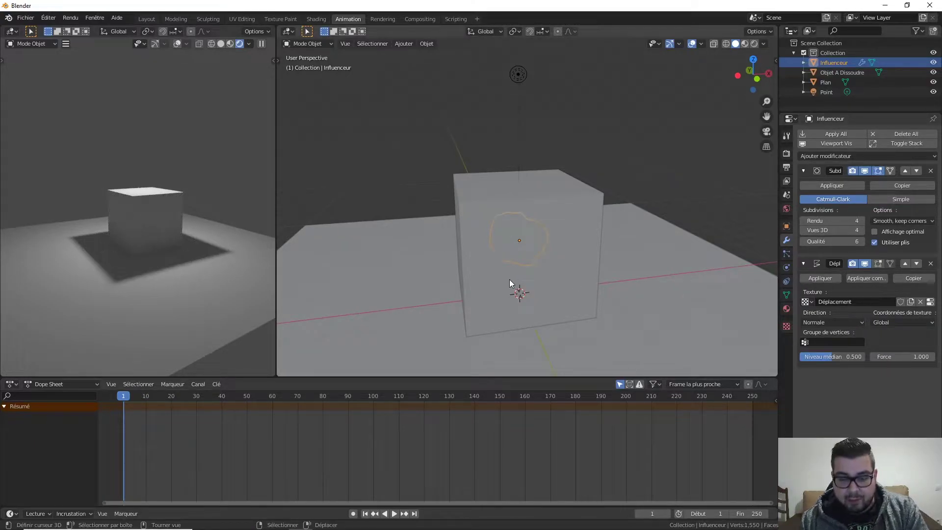
key(g)
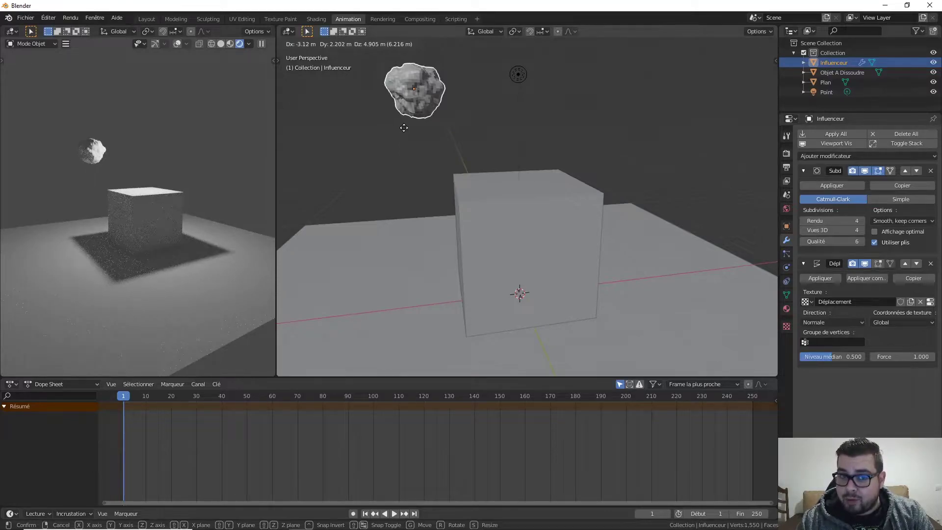
right_click(404, 127)
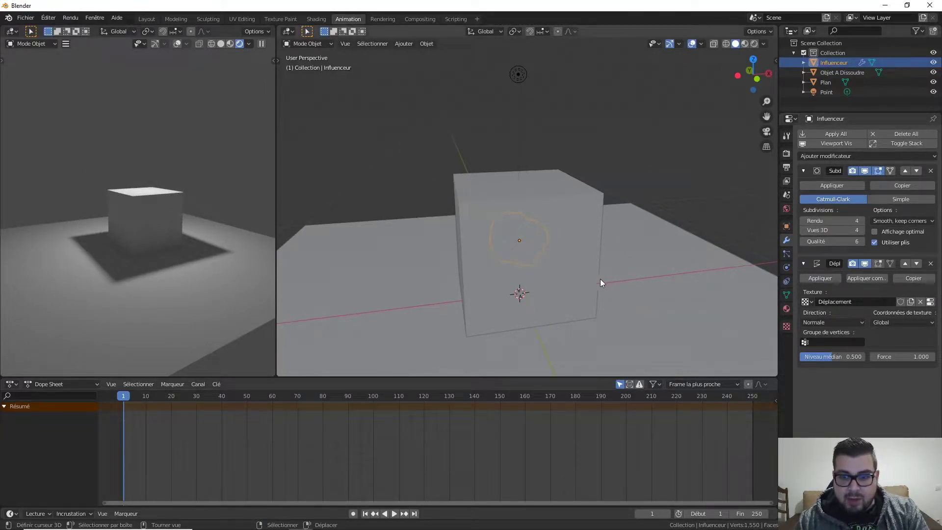
Step: Try scaling, moving and rotating Influenceur to test its global displacement, cancelling the transforms, and glance at the Déplacement texture settings
key(s)
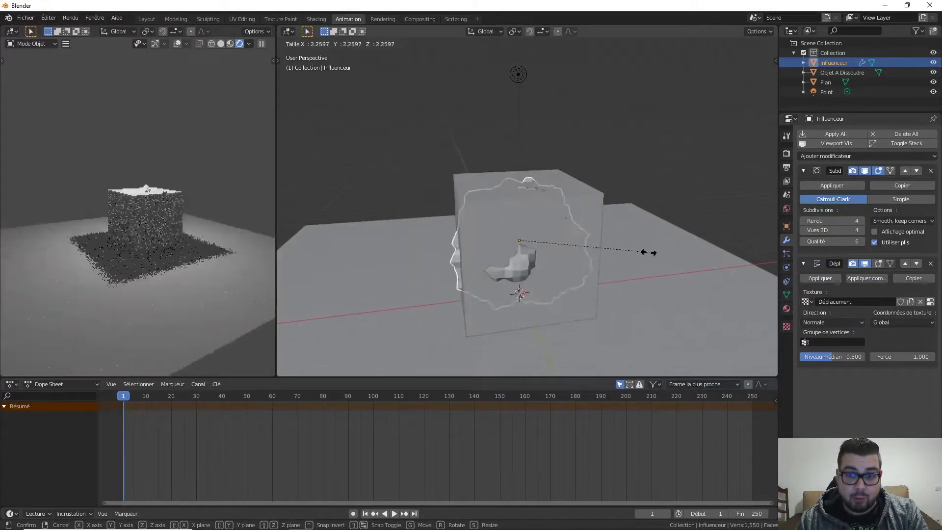
right_click(720, 237)
key(s)
right_click(694, 234)
key(g)
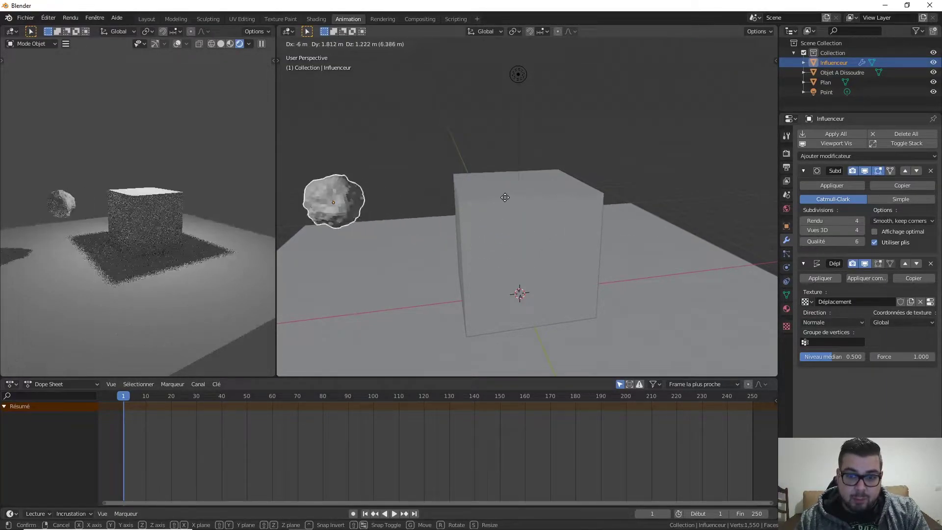
right_click(514, 124)
key(r)
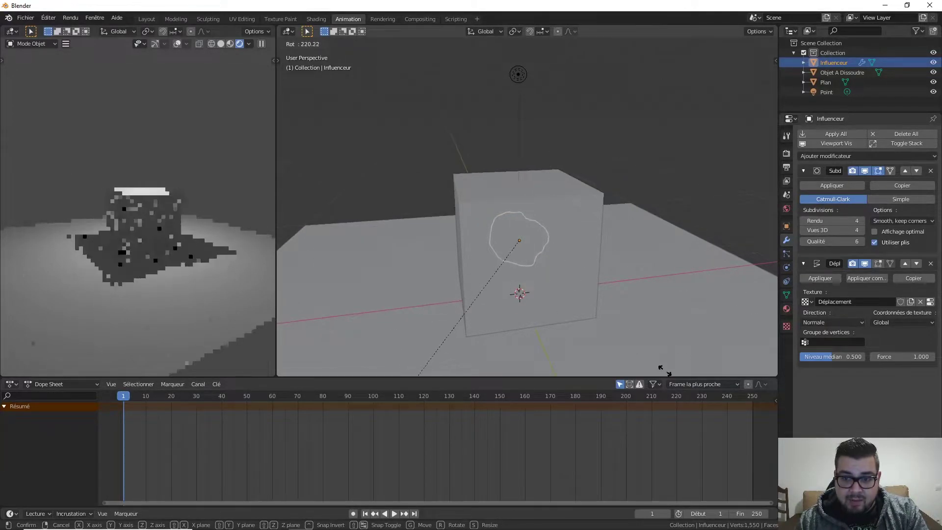
click(598, 91)
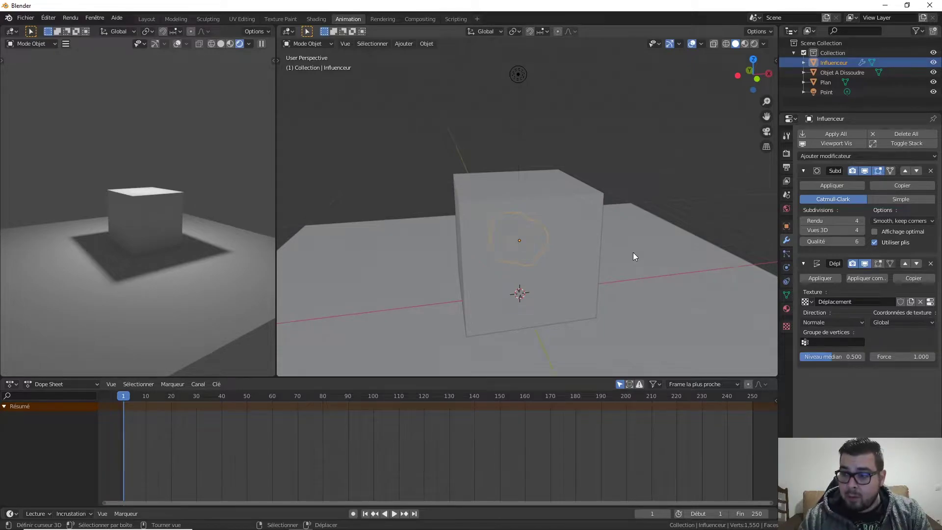
click(786, 326)
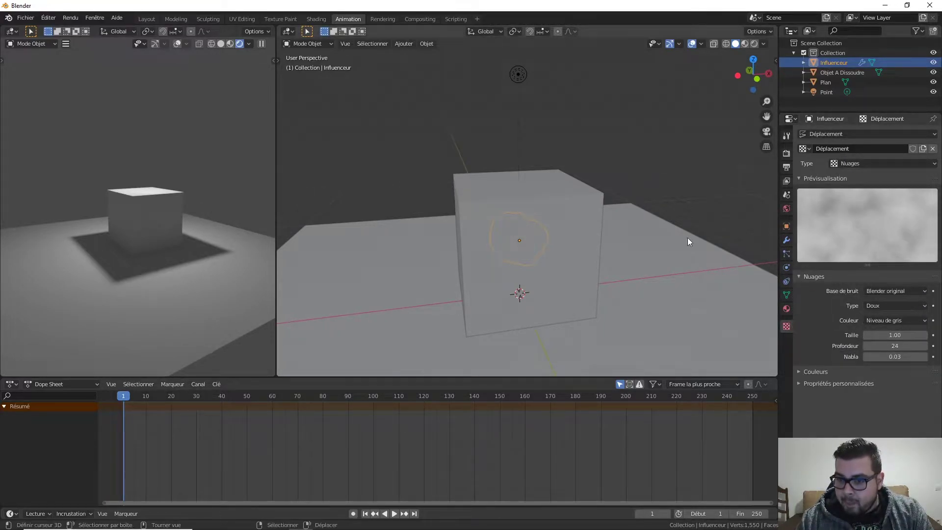
click(787, 240)
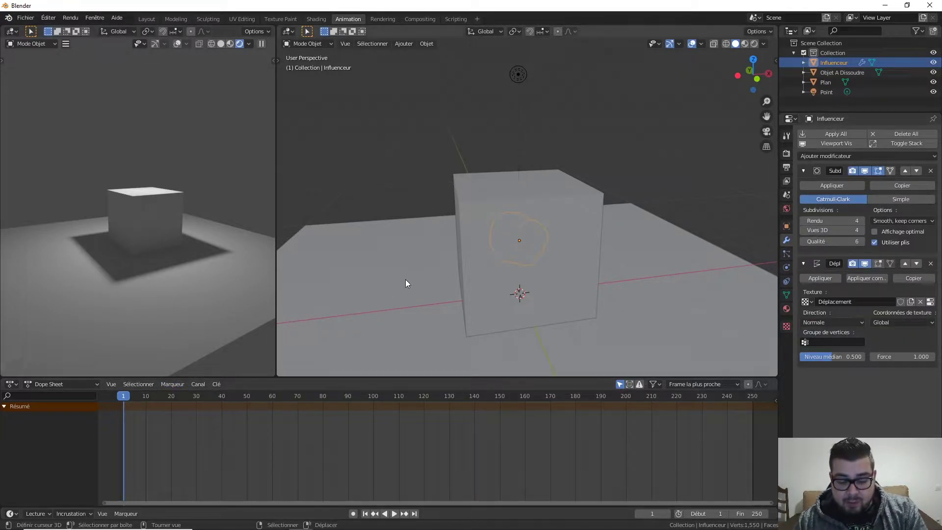
Step: Show Influenceur's transform values, test enlarging it without keeping the change, and keyframe its scale of 1.000 at frame 1
key(n)
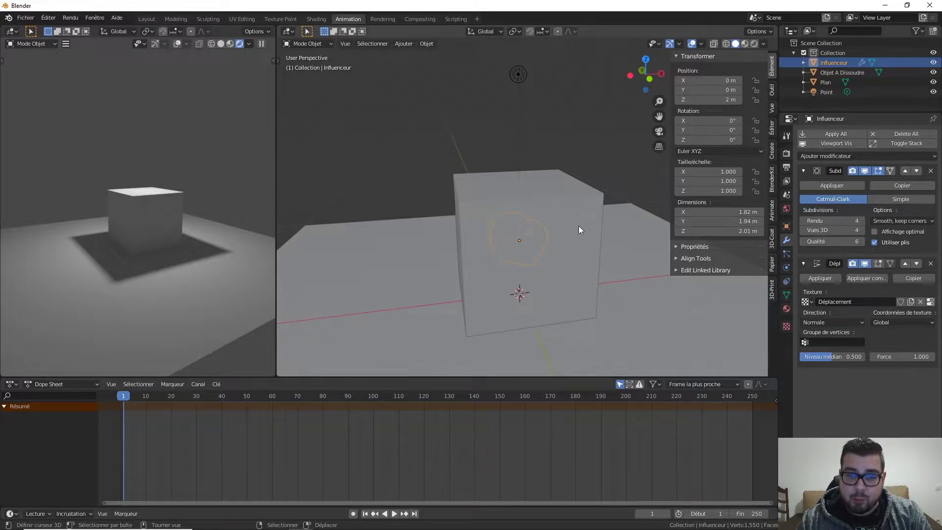
key(s)
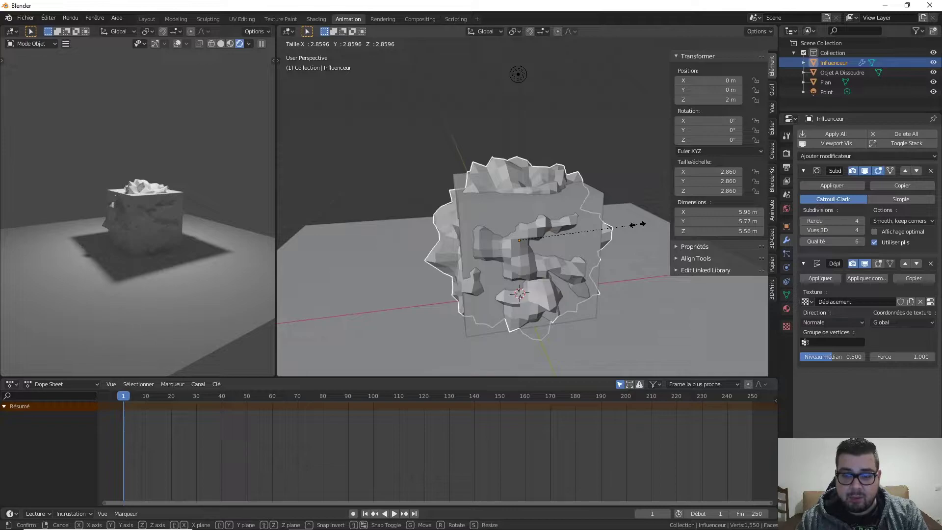
right_click(638, 225)
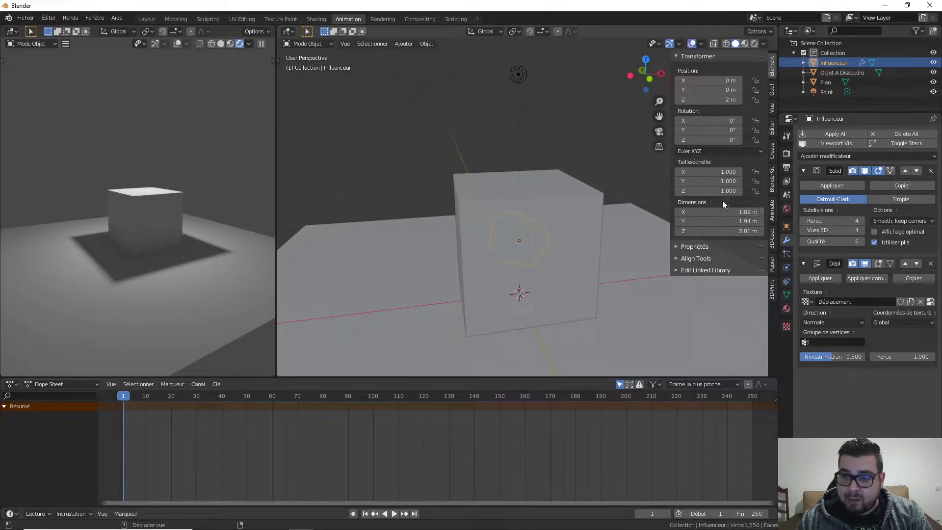
right_click(716, 175)
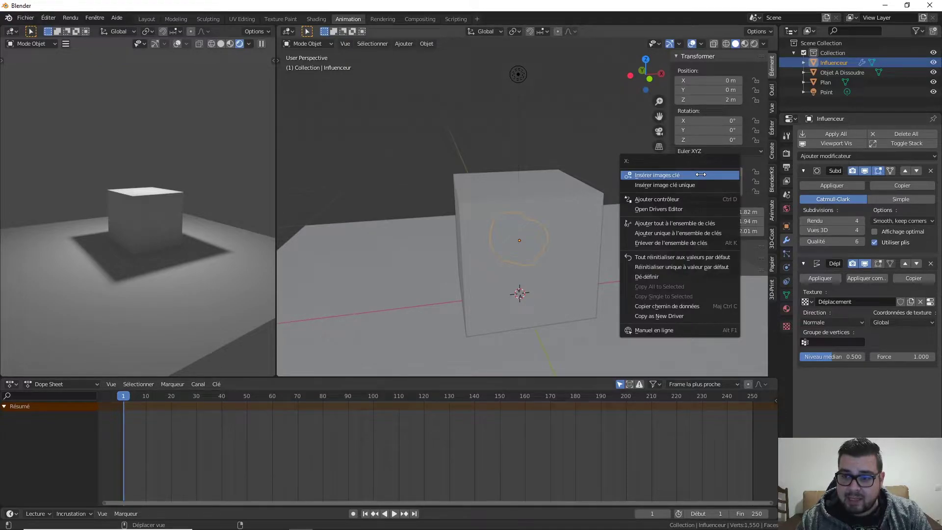
click(701, 175)
Step: At frame 125, scale Influenceur to about 4.189 so it engulfs the whole cube, and keyframe its scale
drag(133, 396, 437, 404)
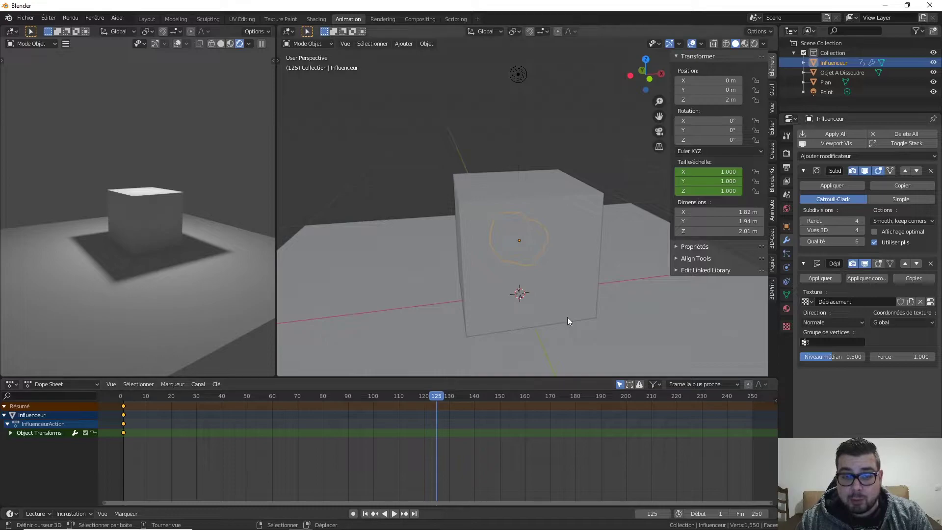
key(s)
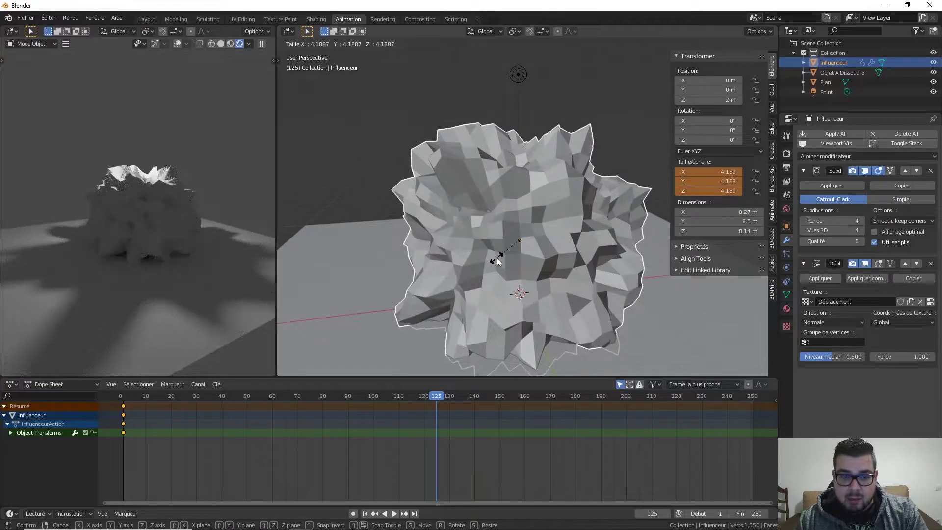
click(497, 264)
middle_drag(517, 258, 526, 275)
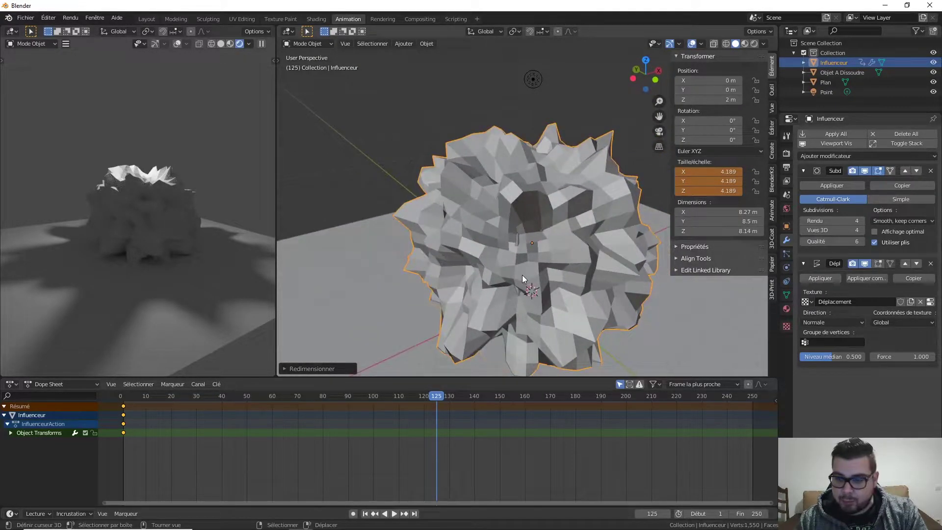
right_click(712, 173)
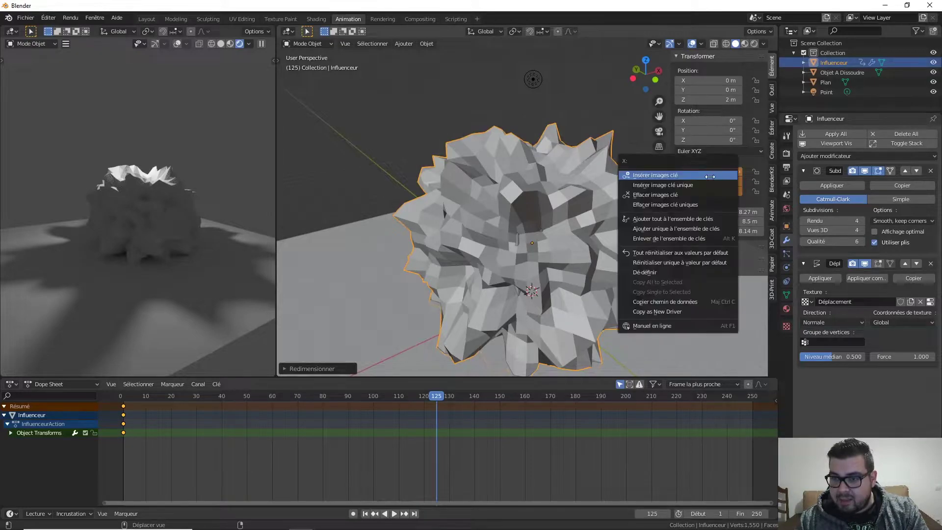
click(702, 175)
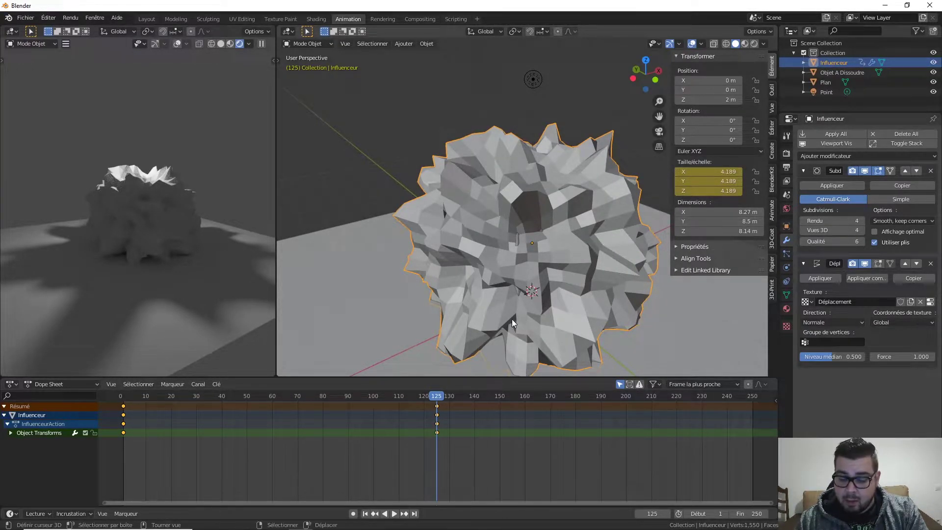
key(KP_1)
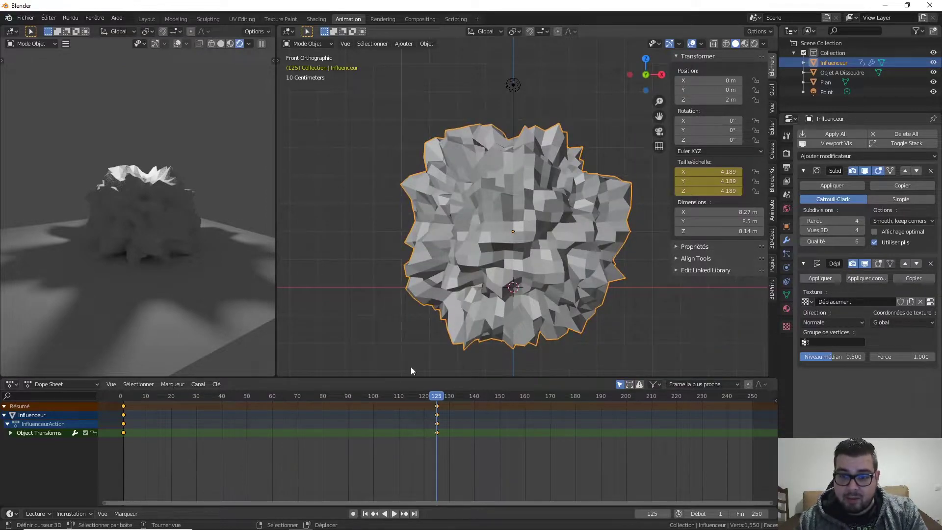
key(s)
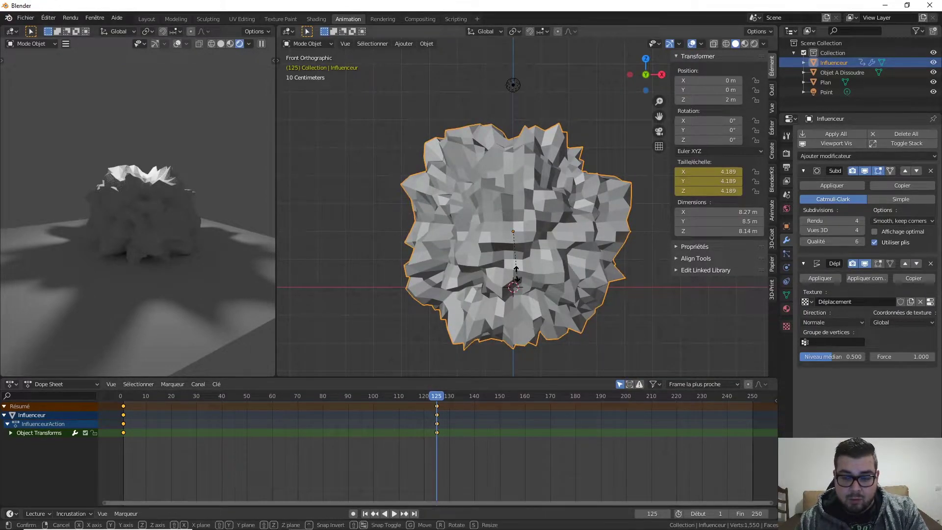
key(Escape)
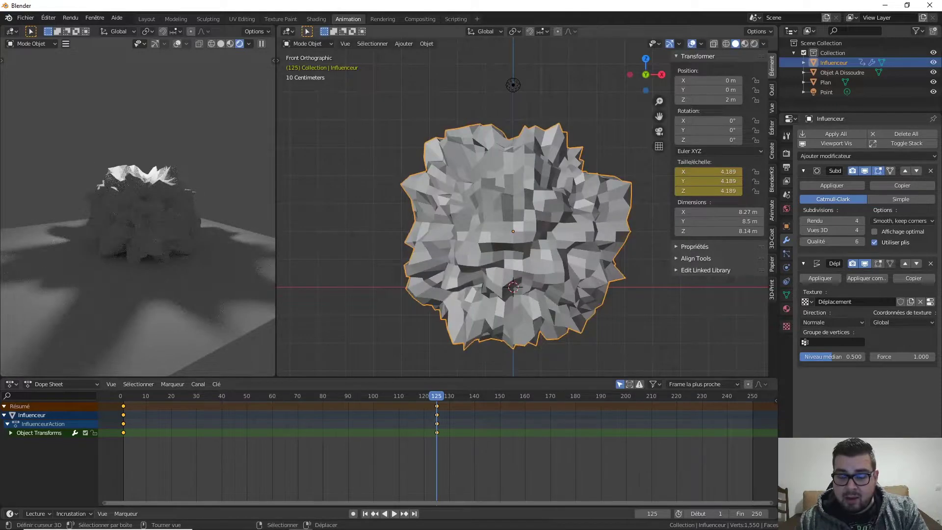
key(s)
key(Escape)
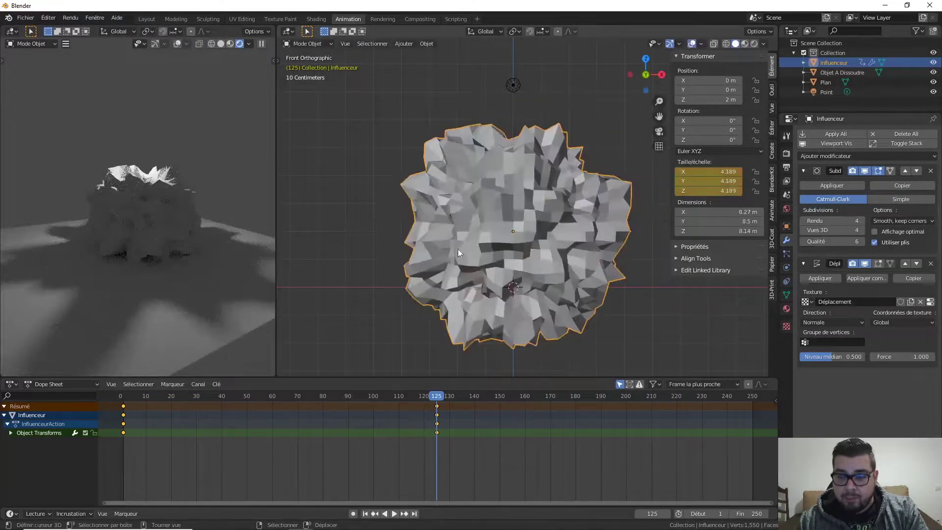
Step: Play Influenceur's scale animation from the start, and rewind to frame 1 with the cube in perspective view
click(365, 514)
click(394, 514)
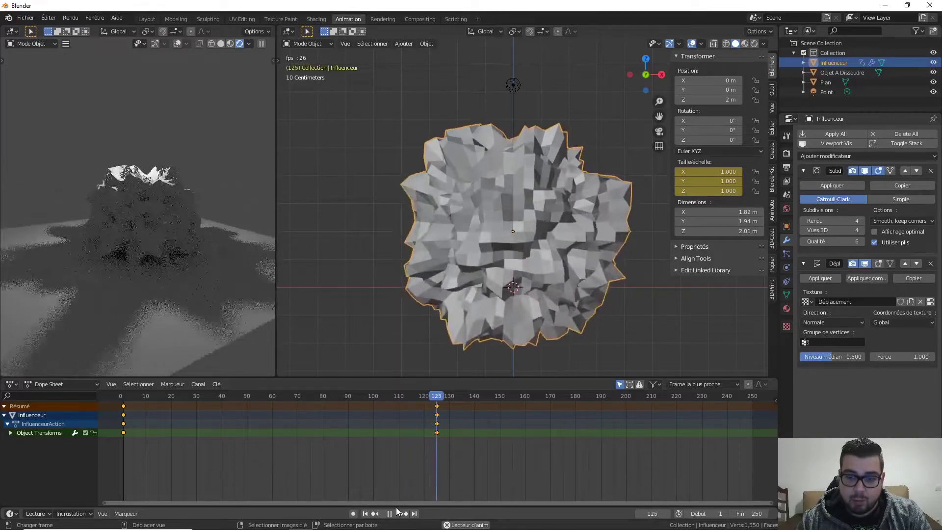
click(393, 513)
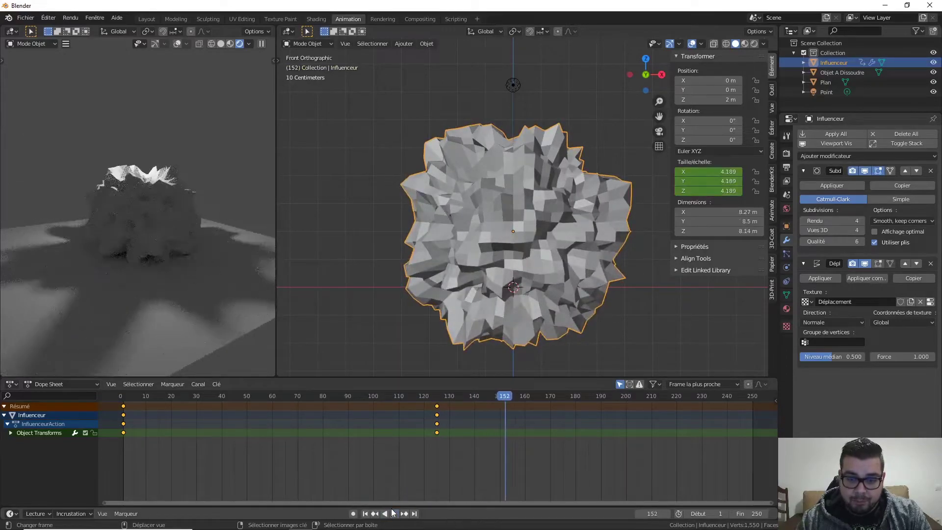
click(365, 513)
middle_drag(452, 196, 528, 235)
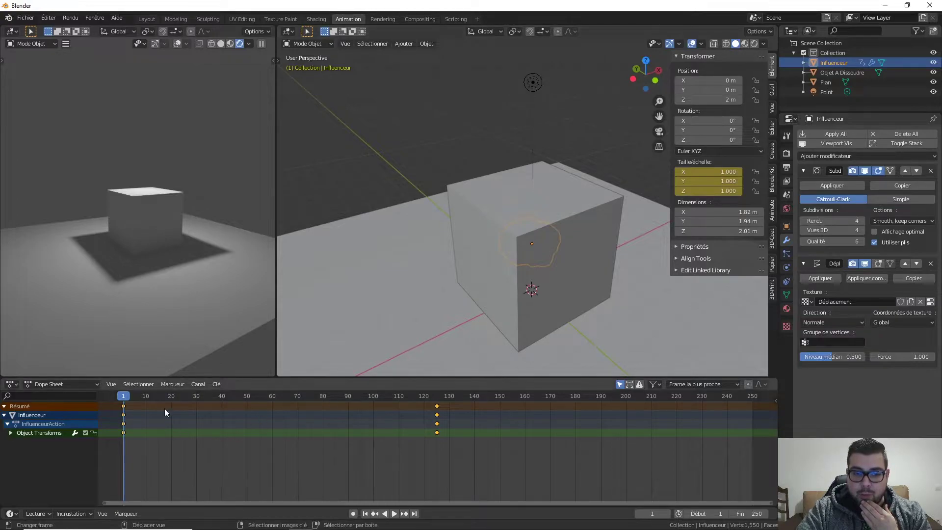
Step: Preview Influenceur's growth inside the cube and leave the timeline at frame 40
key(space)
drag(175, 396, 221, 400)
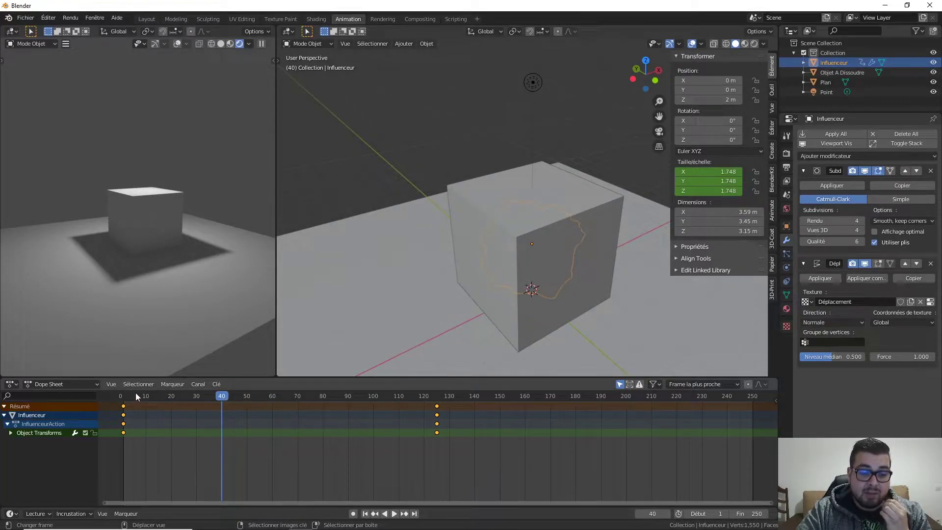
mouse_move(224, 396)
mouse_down()
mouse_move(123, 401)
mouse_move(206, 404)
mouse_move(222, 395)
mouse_up()
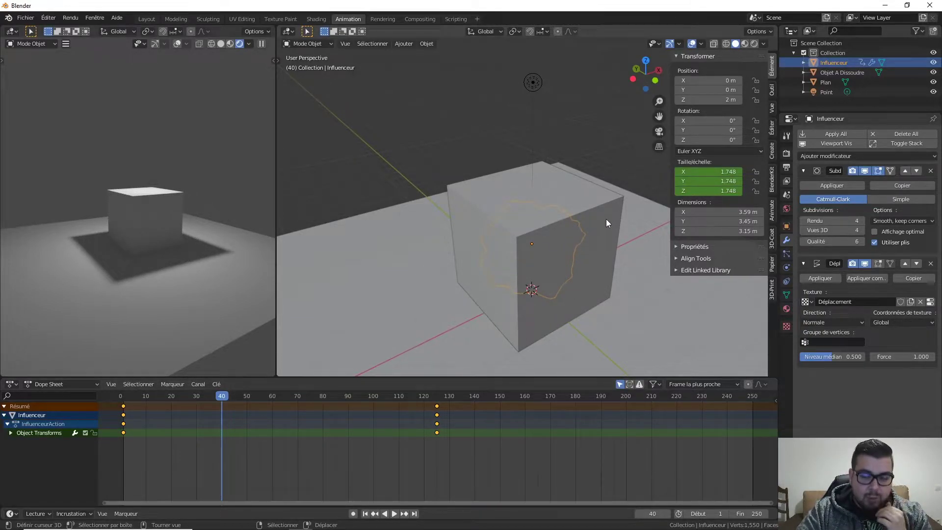
Step: Add a Solidify (Solidifier) modifier to the cube Objet A Dissoudre
click(575, 241)
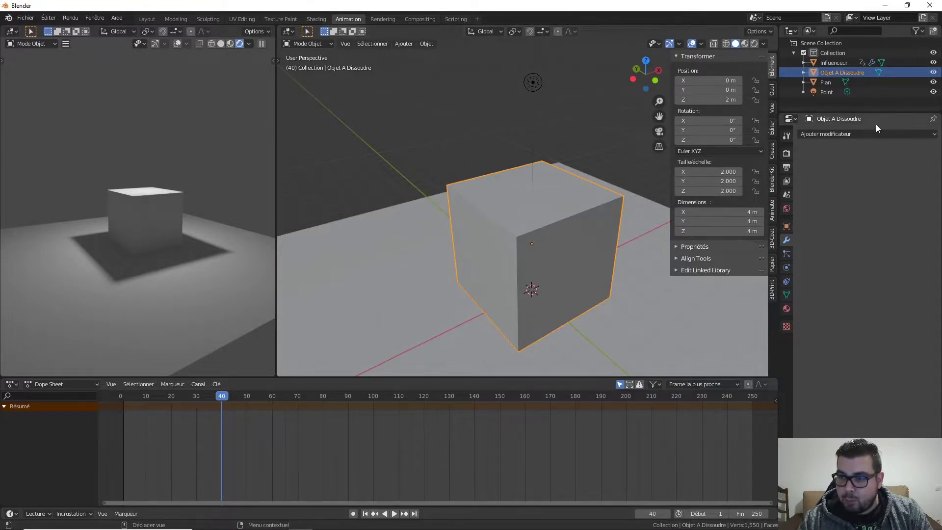
click(864, 133)
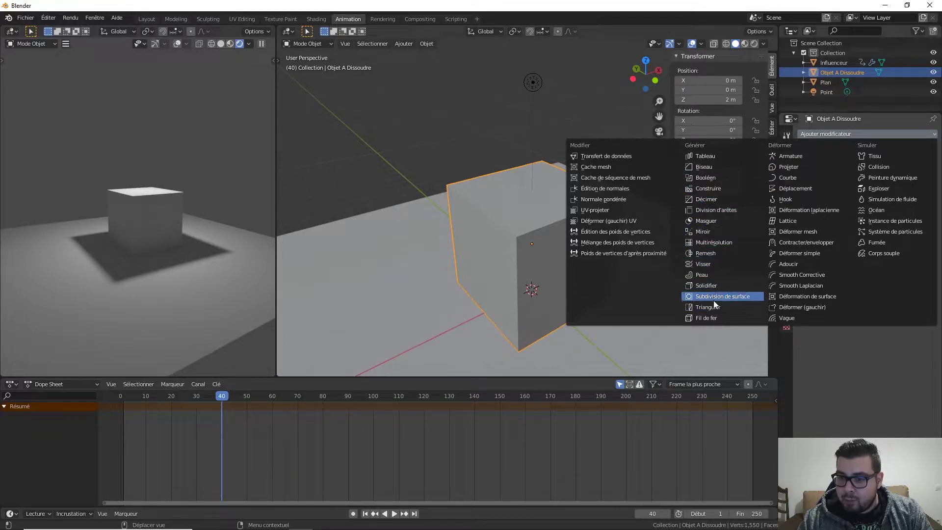
click(713, 287)
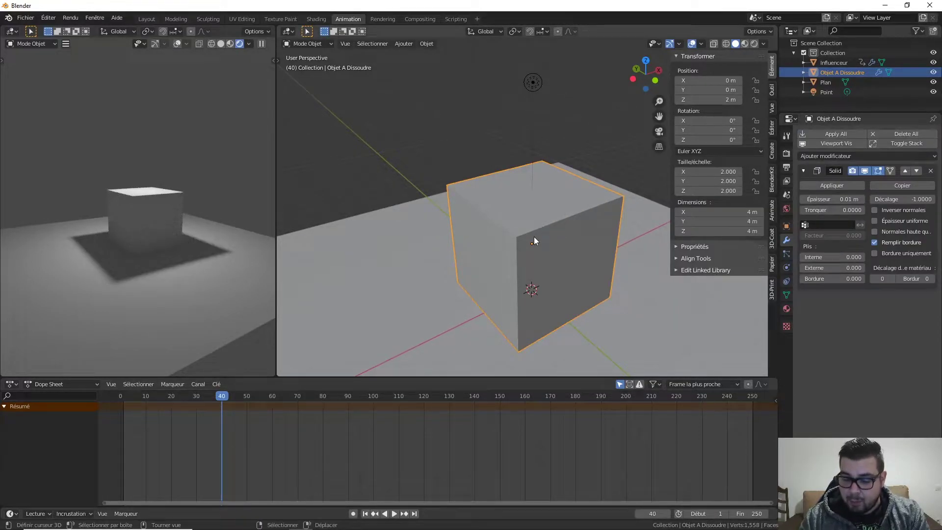
Step: Display the main viewport from the top in wireframe and set the cube's Solidify thickness to 0.02 m
key(KP_7)
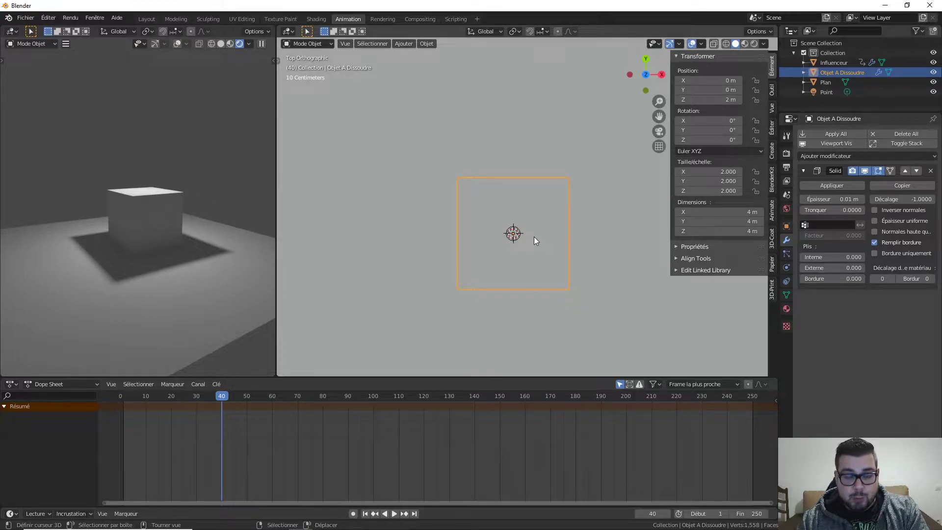
key(z)
click(447, 237)
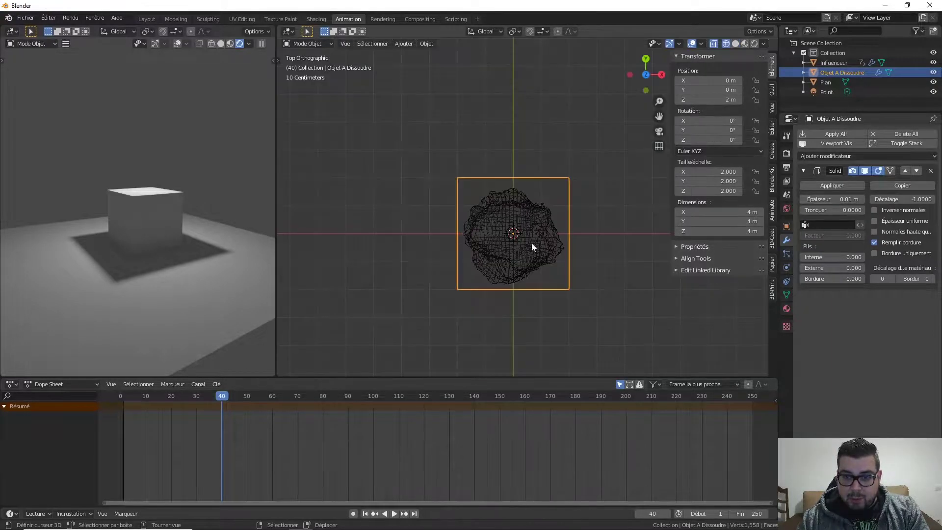
scroll(531, 253, up, 4)
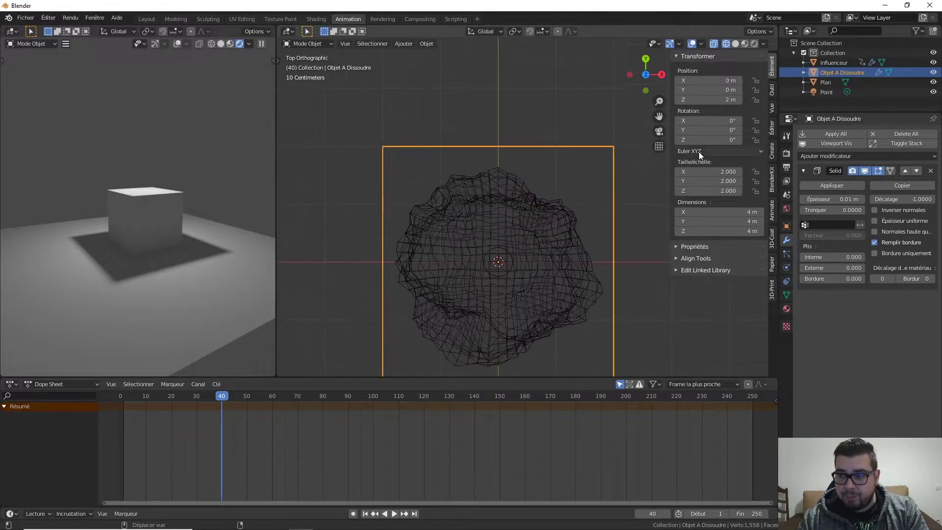
click(861, 199)
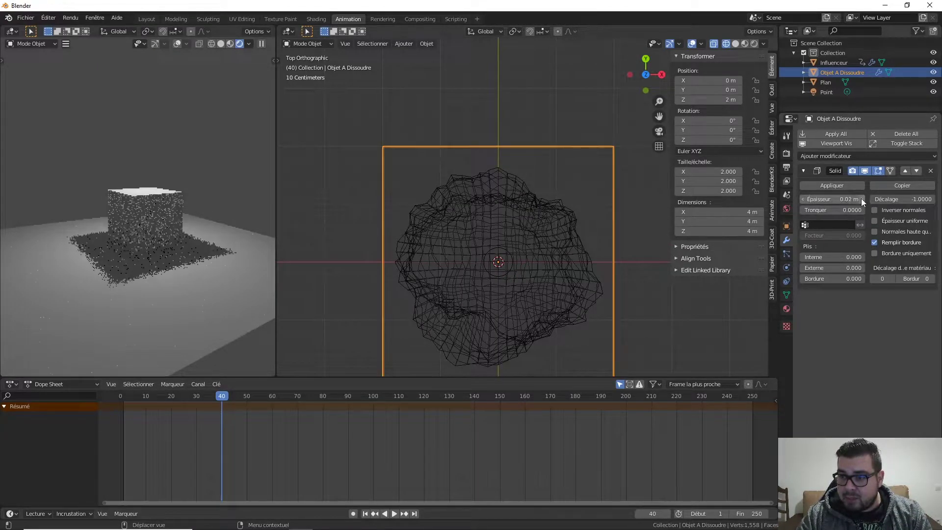
Step: Apply the rotation and scale of the cube Objet A Dissoudre and set its Solidify thickness to 0.3 m
key(ctrl+a)
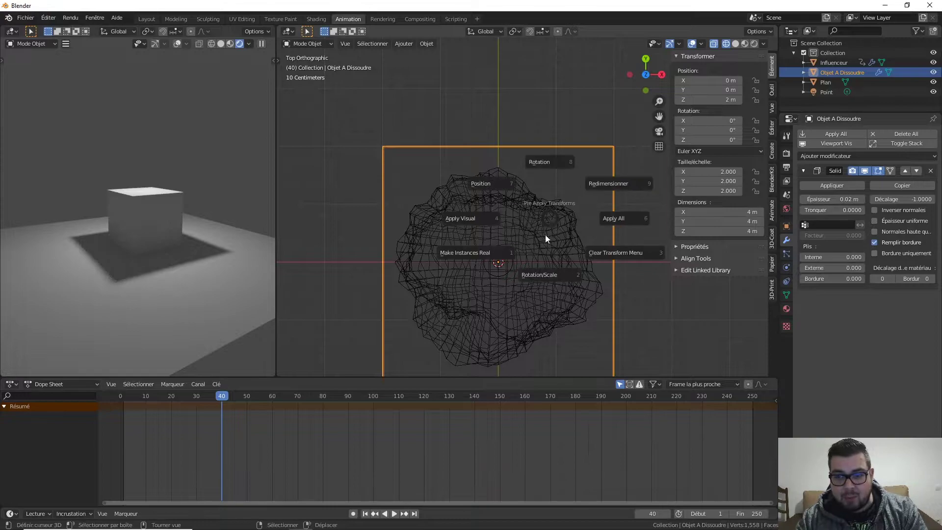
click(543, 271)
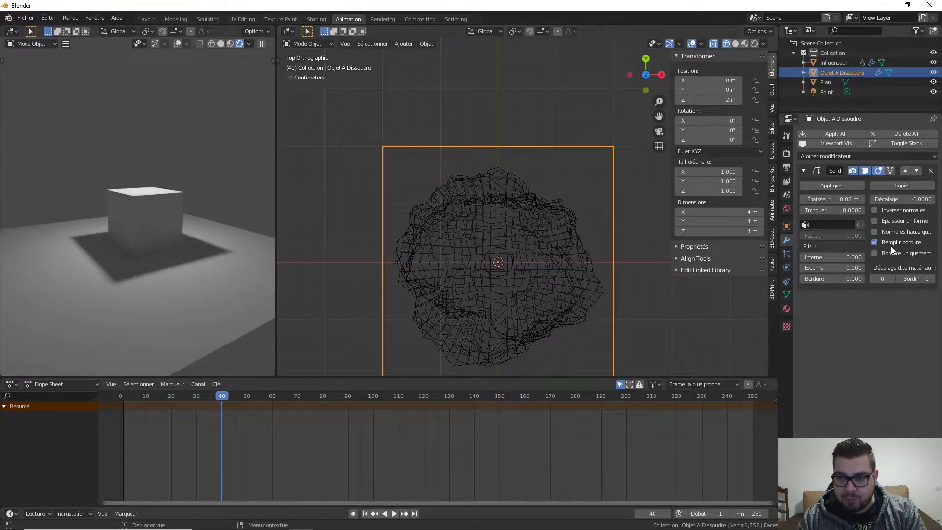
drag(856, 200, 901, 199)
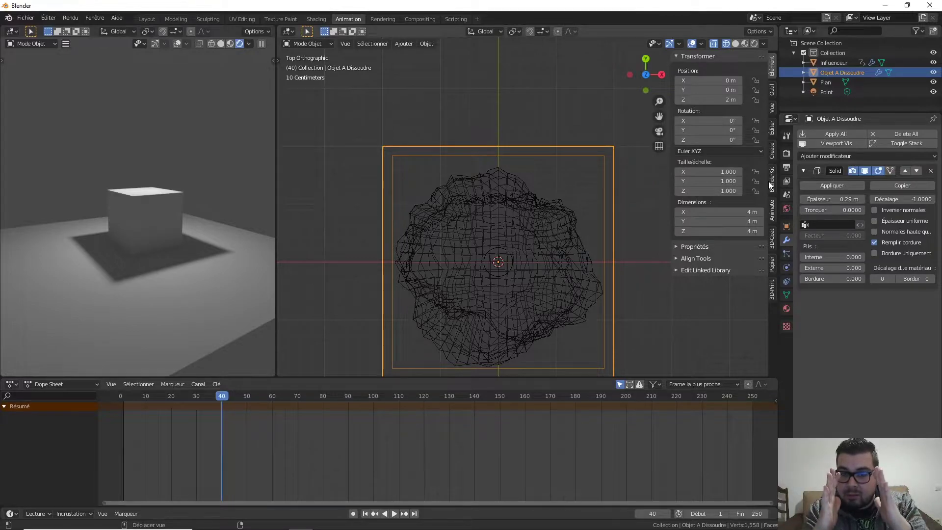
click(836, 199)
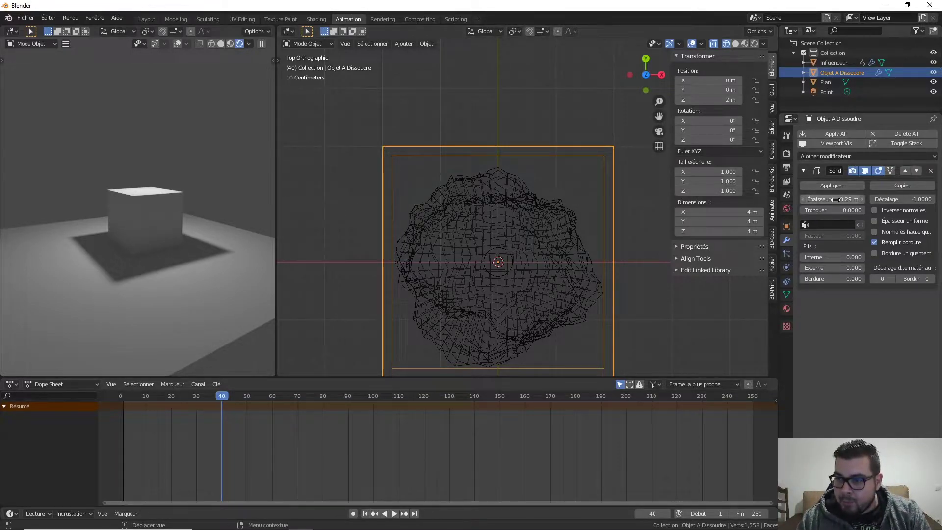
text(0.3)
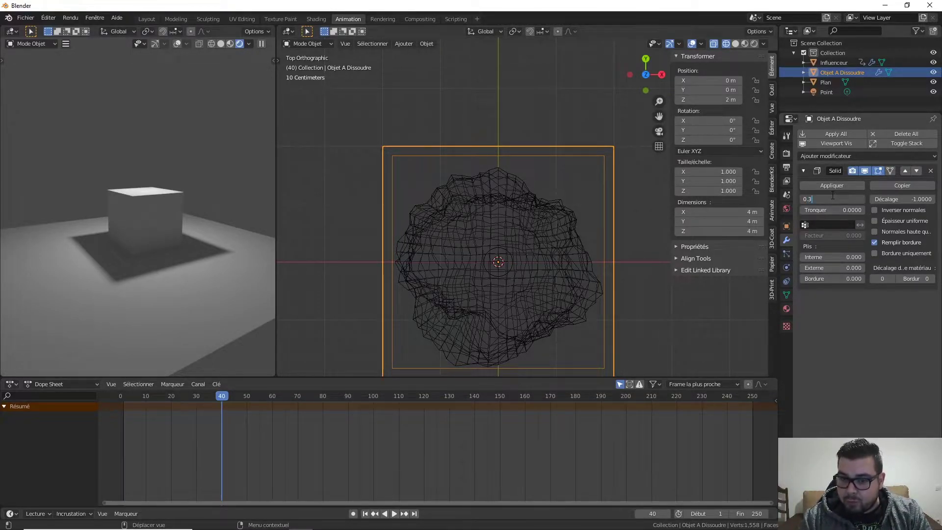
key(Return)
Step: At frame 1, scale Influenceur up uniformly to about 1.723 and replace its scale keyframes
mouse_move(224, 394)
mouse_down()
mouse_move(140, 417)
mouse_move(231, 405)
mouse_move(223, 404)
mouse_up()
key(space)
drag(220, 402, 223, 400)
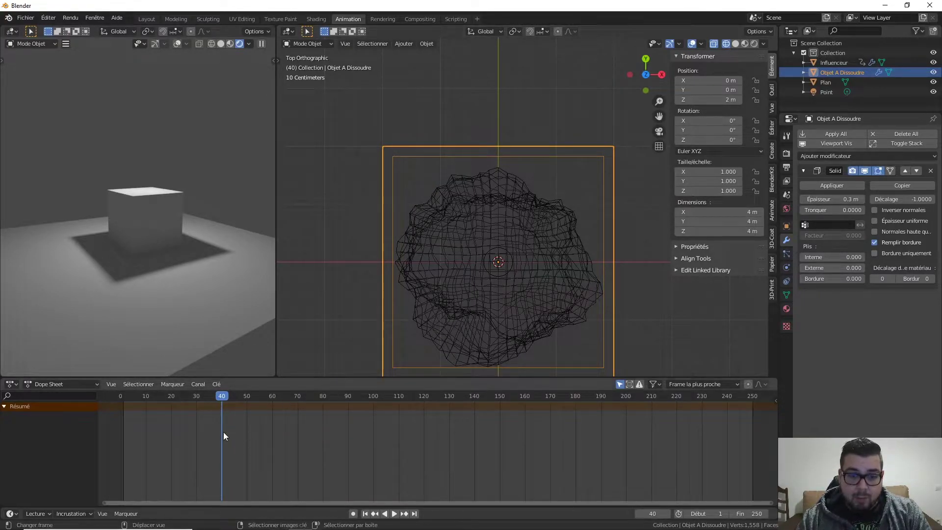
drag(223, 399, 124, 404)
click(493, 230)
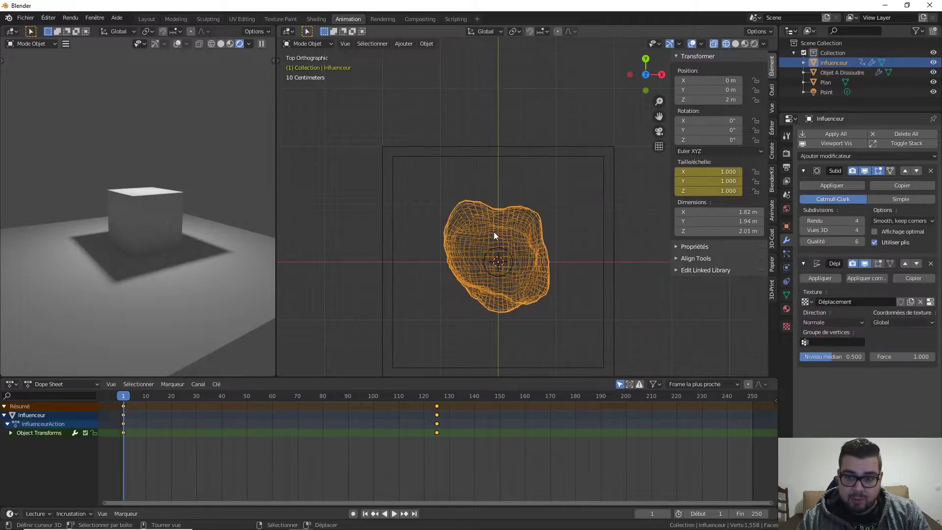
key(s)
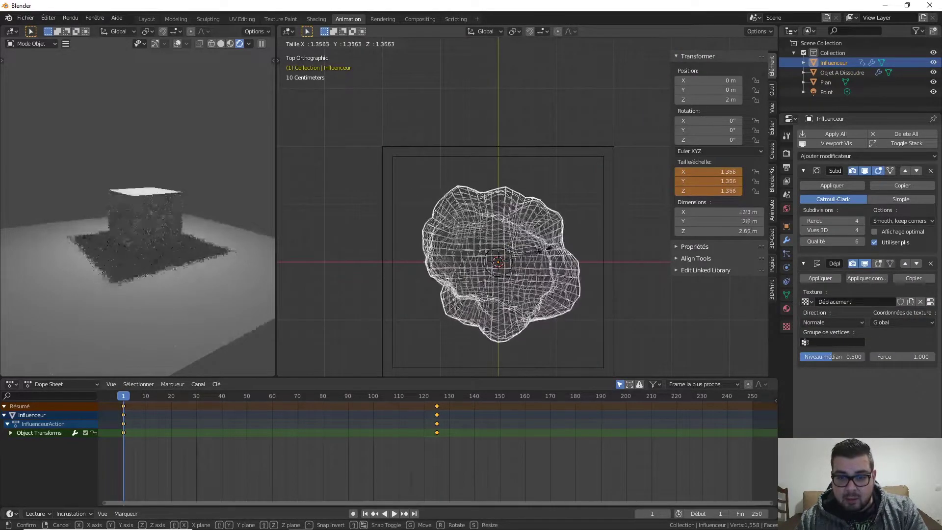
click(604, 266)
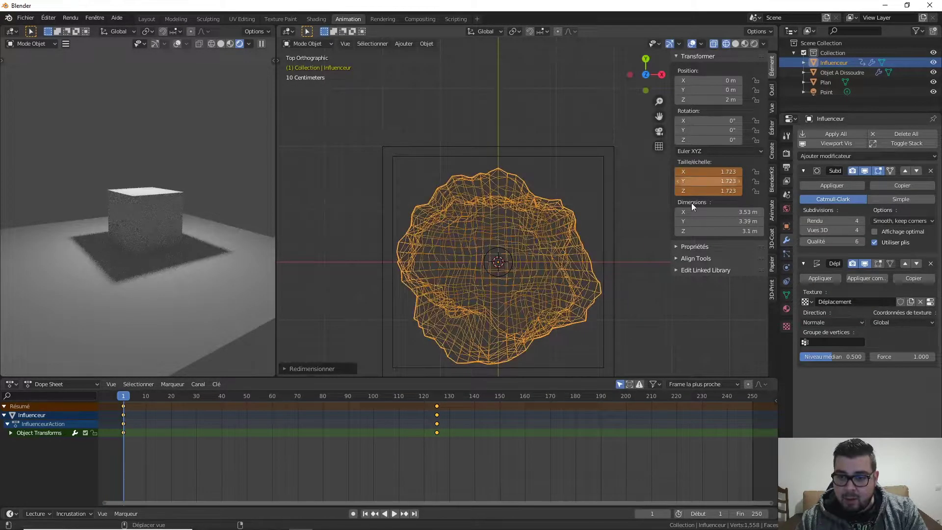
right_click(694, 171)
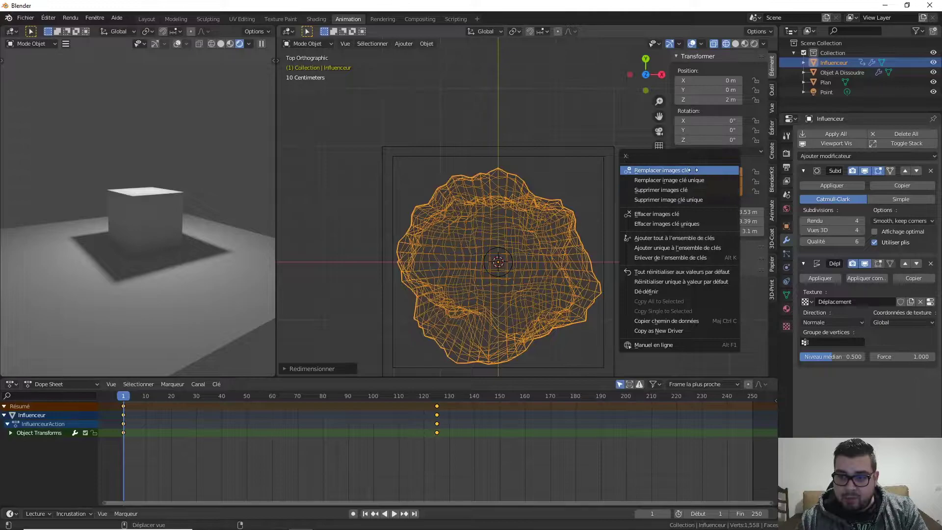
click(693, 169)
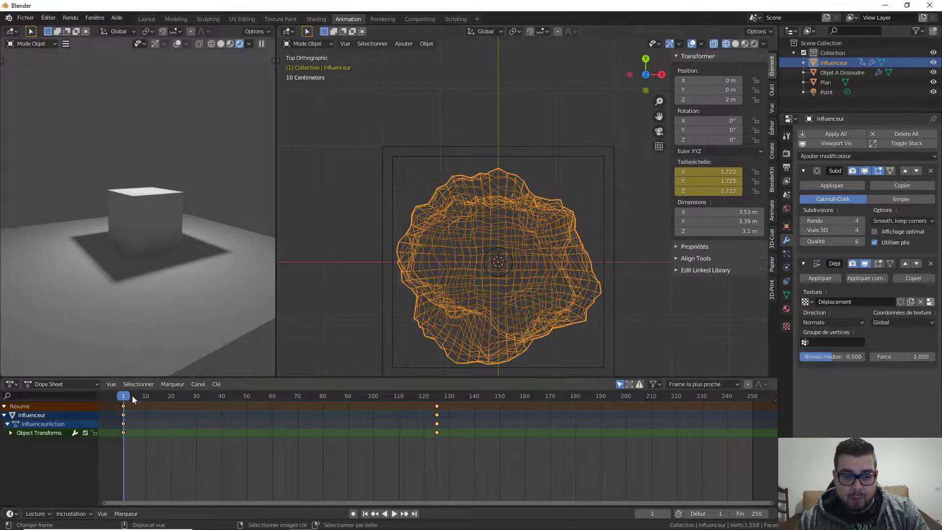
Step: Preview Influenceur's growth up to frame 125 and examine it around the cube from a perspective view at frame 122
drag(128, 398, 437, 402)
middle_drag(441, 319, 405, 341)
drag(446, 402, 399, 426)
key(space)
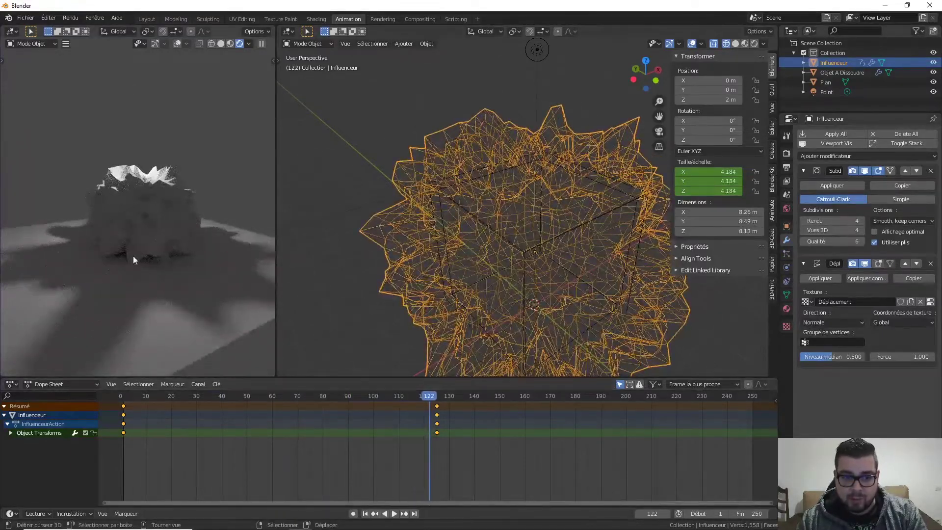
middle_drag(520, 216, 481, 300)
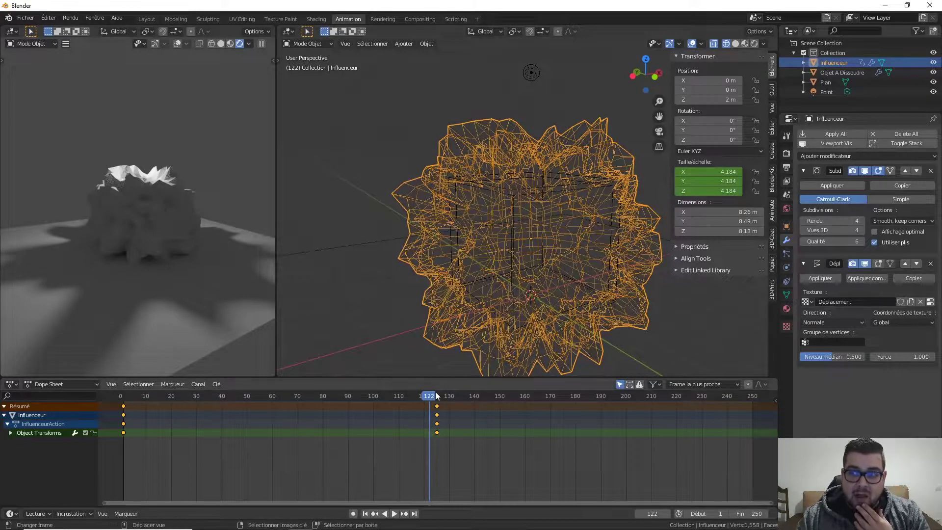
Step: Replay Influenceur's growth from the first frames and leave the timeline at frame 69
click(335, 413)
key(space)
drag(332, 411, 126, 422)
key(space)
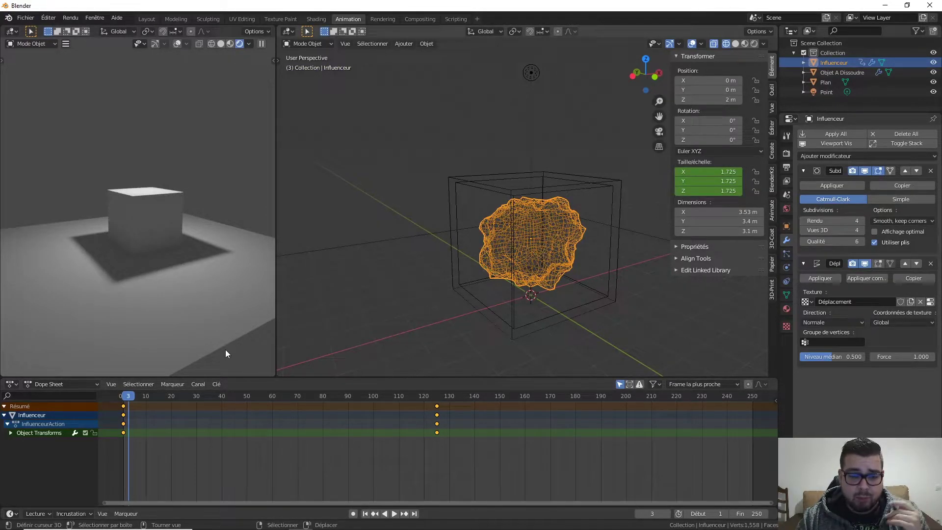
key(space)
drag(157, 392, 296, 394)
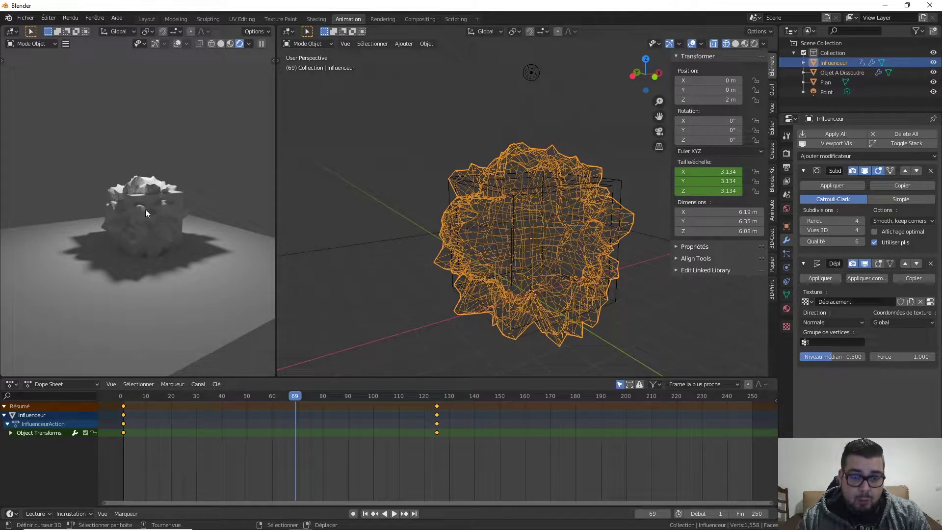
Step: Select Objet A Dissoudre, return to frame 1, and apply its Solidify modifier along with its rotation and scale
click(613, 183)
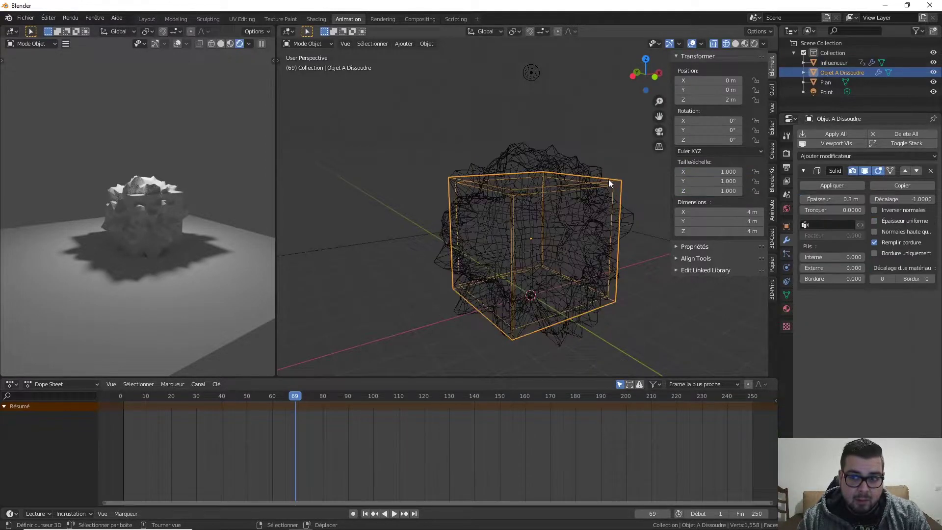
drag(294, 395, 493, 395)
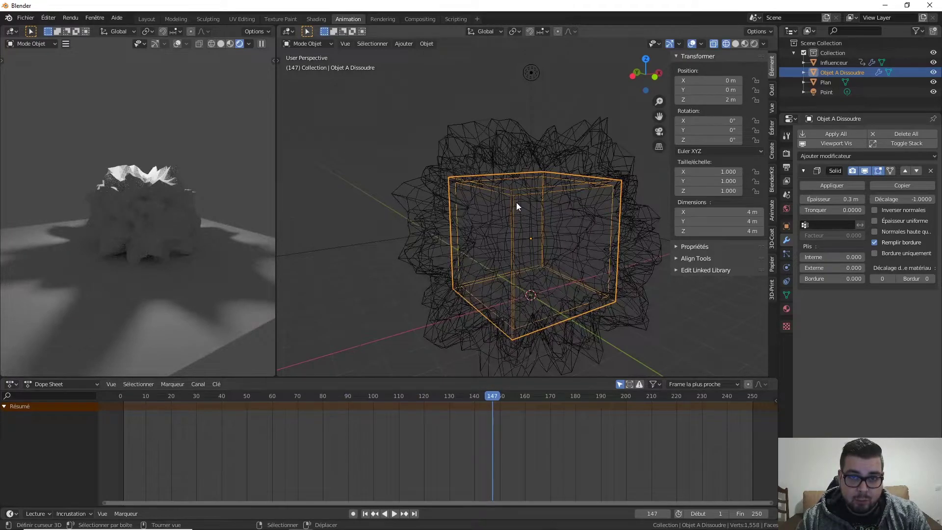
drag(491, 395, 123, 414)
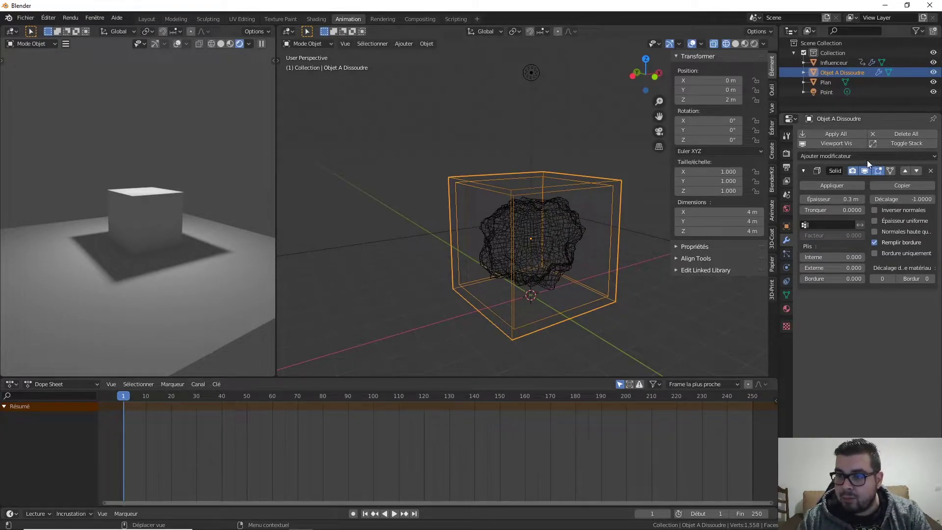
click(845, 185)
key(ctrl+a)
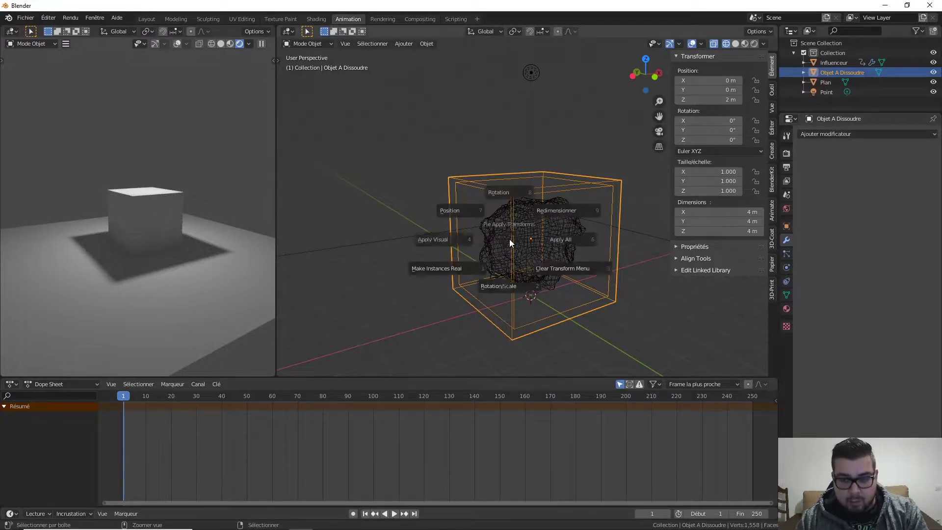
click(512, 293)
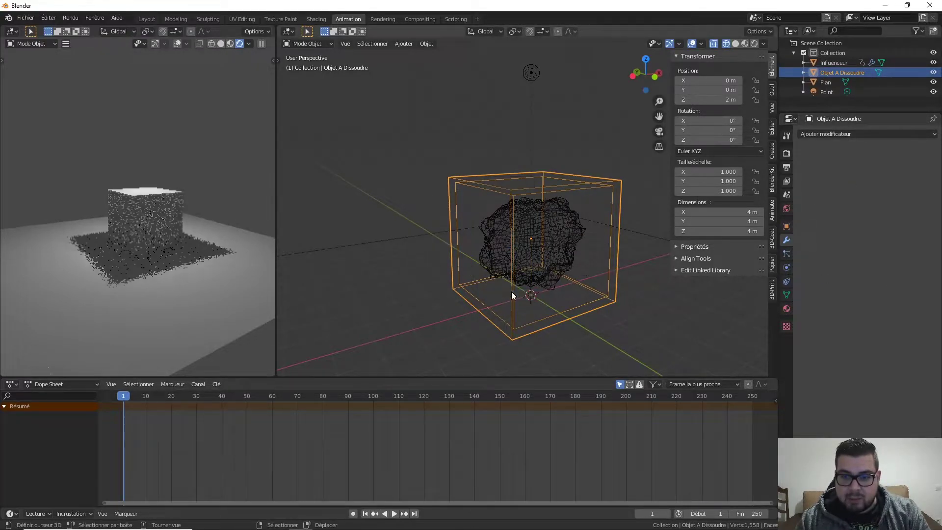
Step: Add a Boolean (Booléen) modifier to Objet A Dissoudre with the Différence operation and Influenceur as its object
click(879, 134)
click(719, 178)
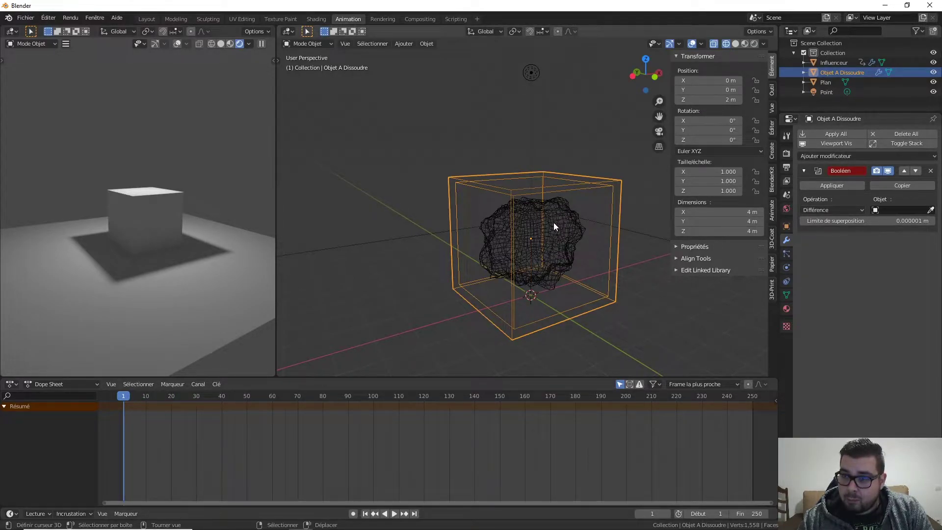
click(900, 211)
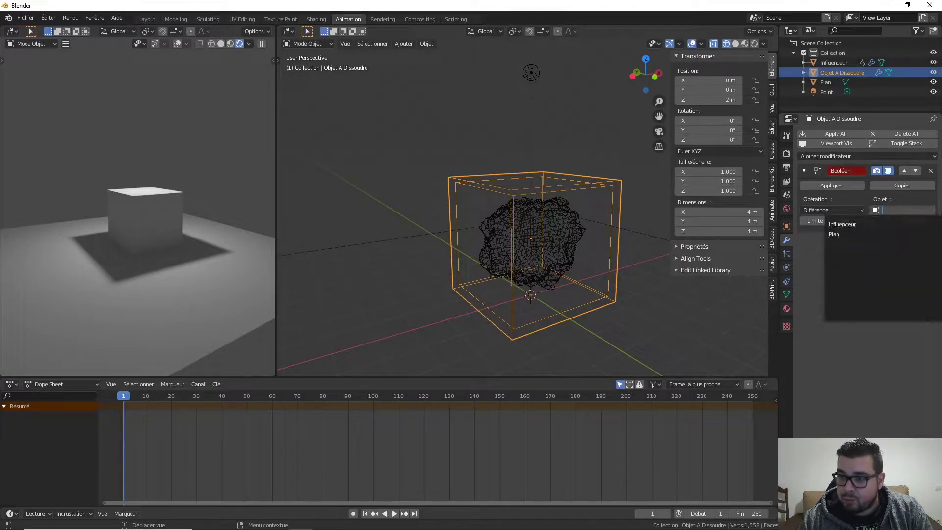
click(868, 221)
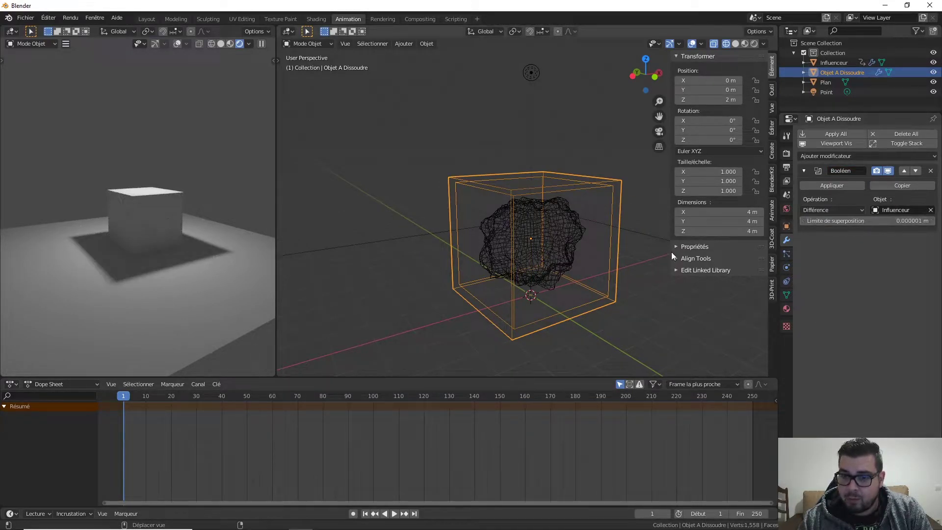
Step: Preview the Boolean cut at frames 19 and 37, with a close-up of the rendered cube
drag(125, 397, 169, 402)
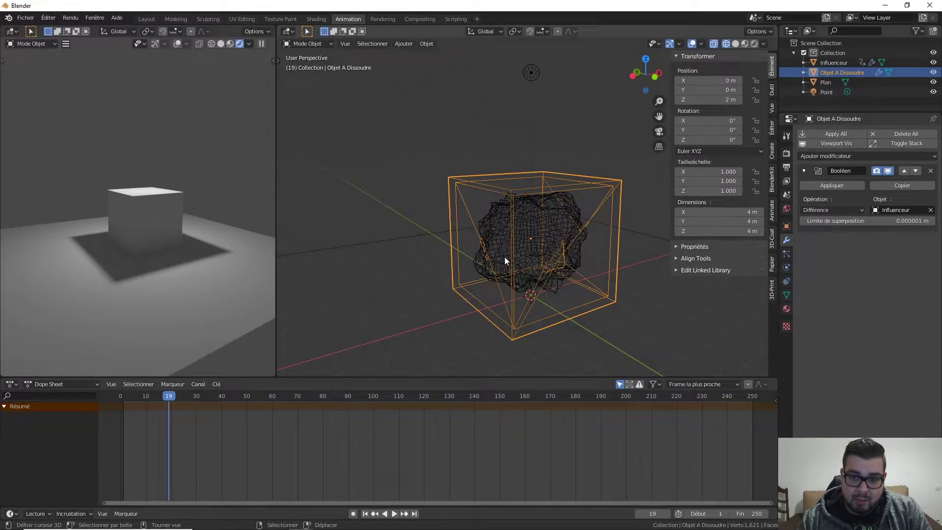
drag(172, 397, 214, 396)
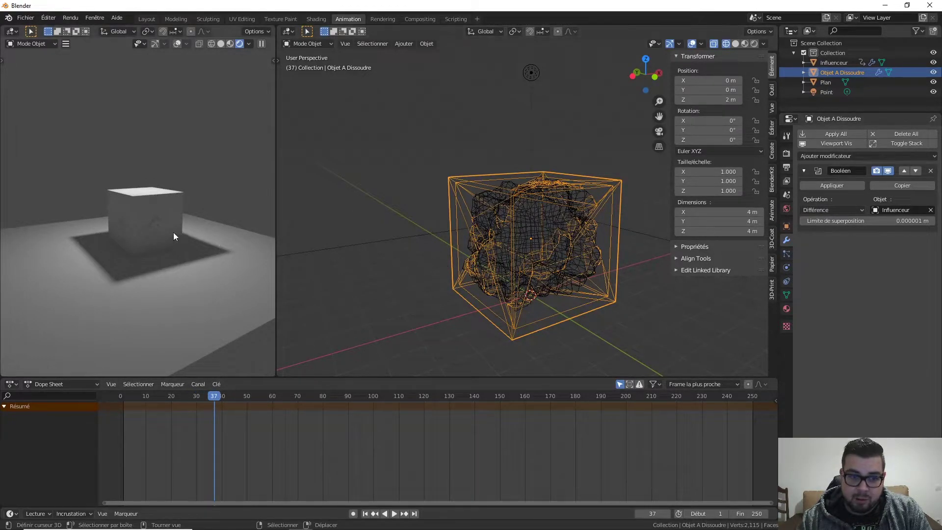
scroll(162, 237, up, 3)
scroll(164, 243, up, 4)
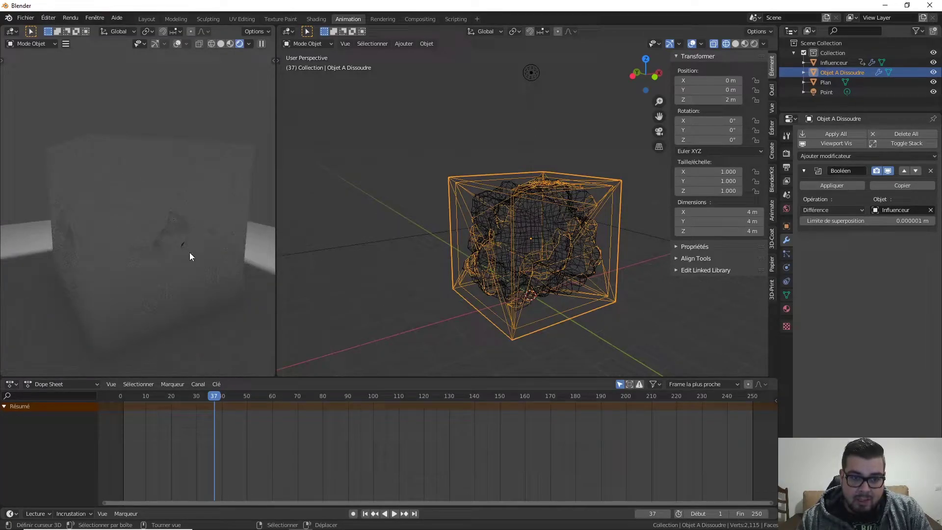
Step: Examine the cube's dissolve at frame 66 and on to frame 168 for leftover pieces
key(space)
drag(222, 395, 289, 381)
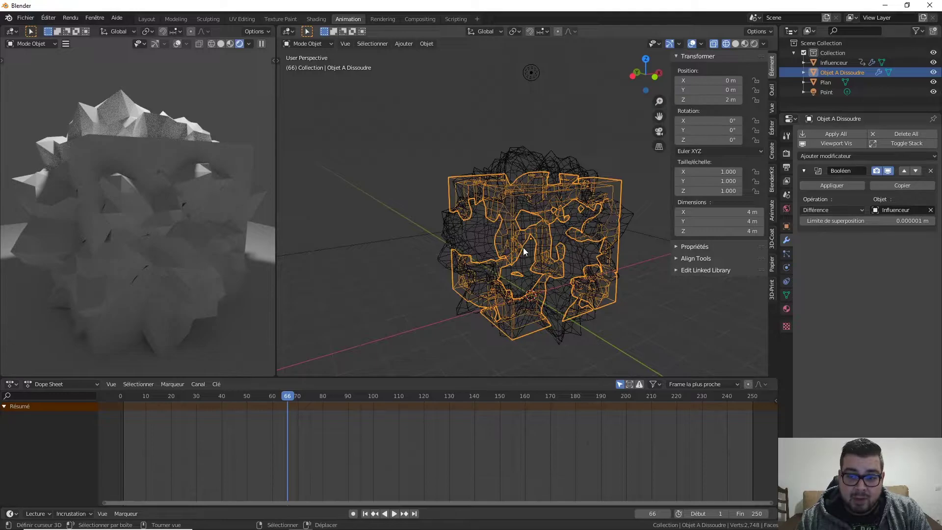
key(space)
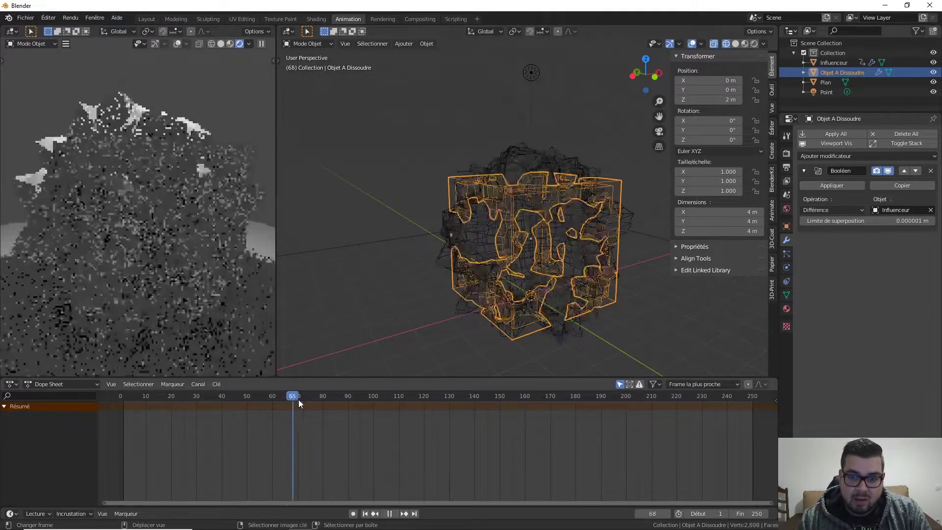
drag(326, 399, 546, 407)
key(space)
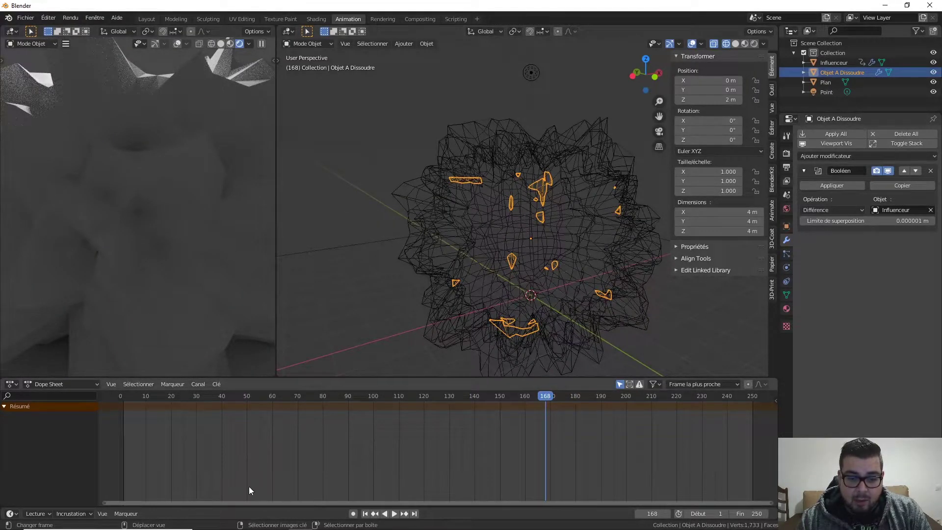
Step: Select Influenceur, go to its end keyframe at frame 125, and scale it up uniformly to about 4.53
click(542, 281)
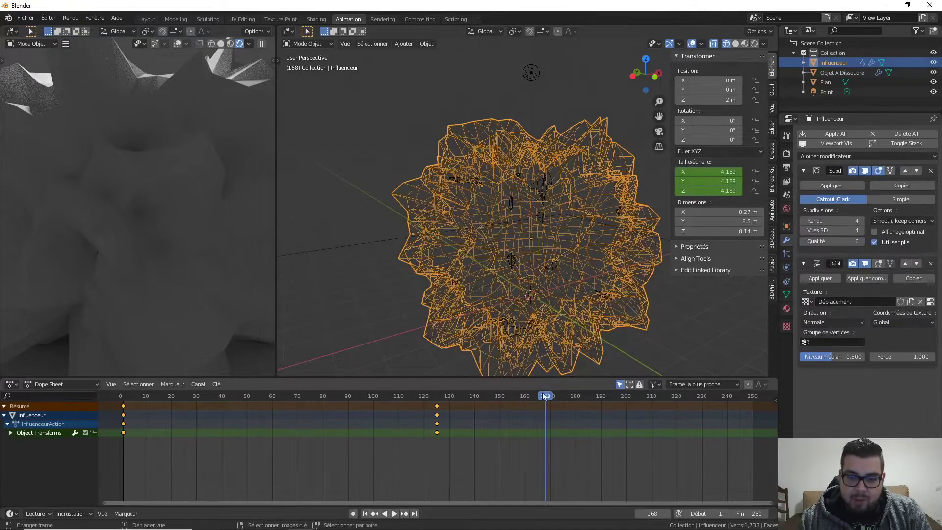
drag(532, 400, 437, 403)
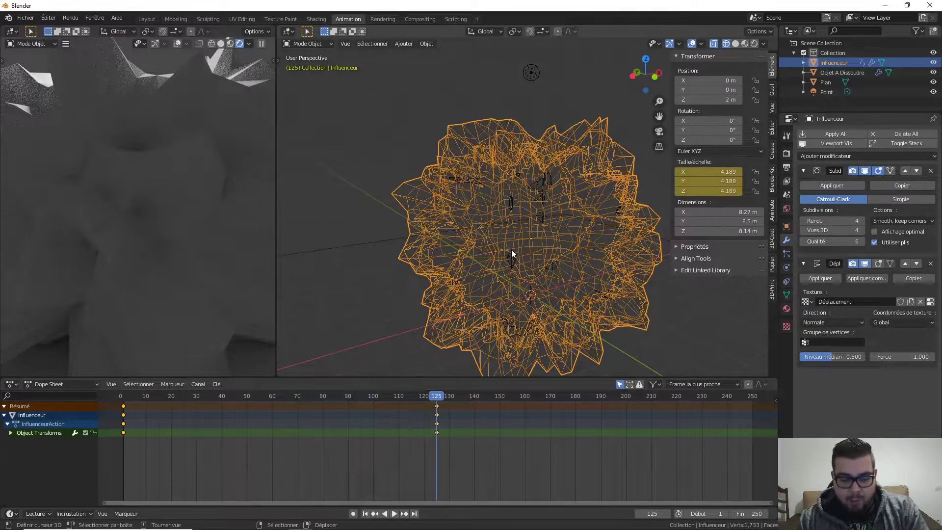
key(s)
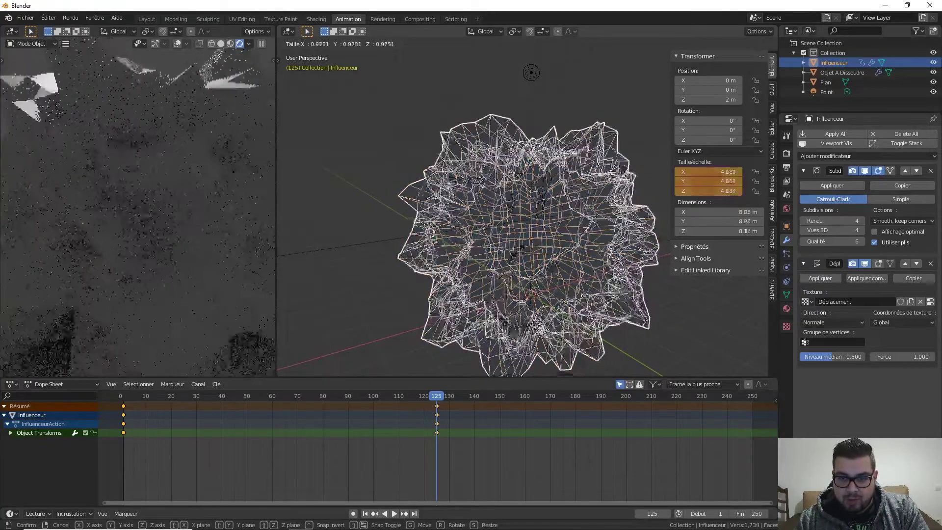
click(532, 251)
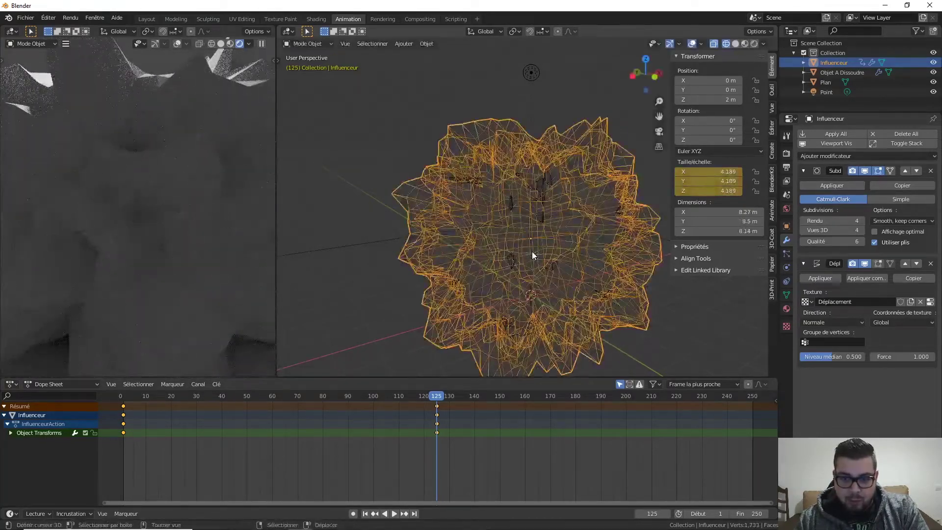
key(s)
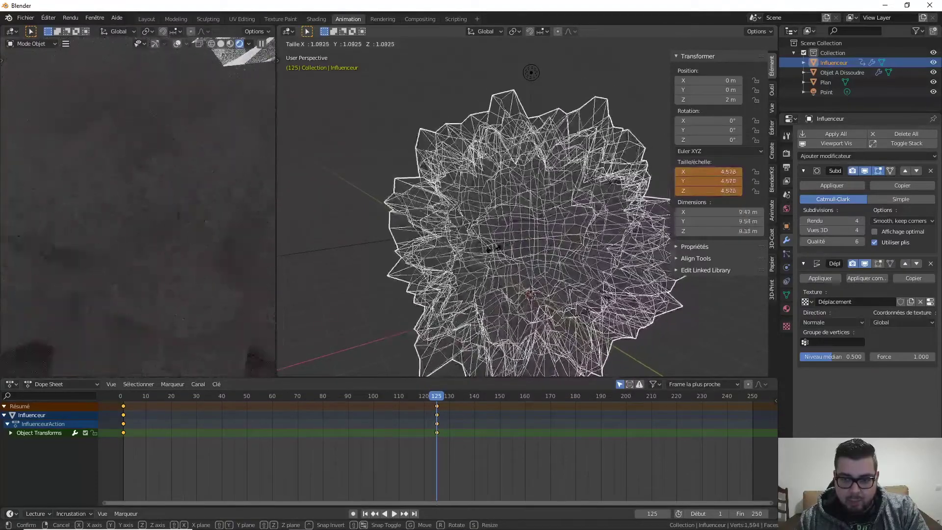
click(489, 251)
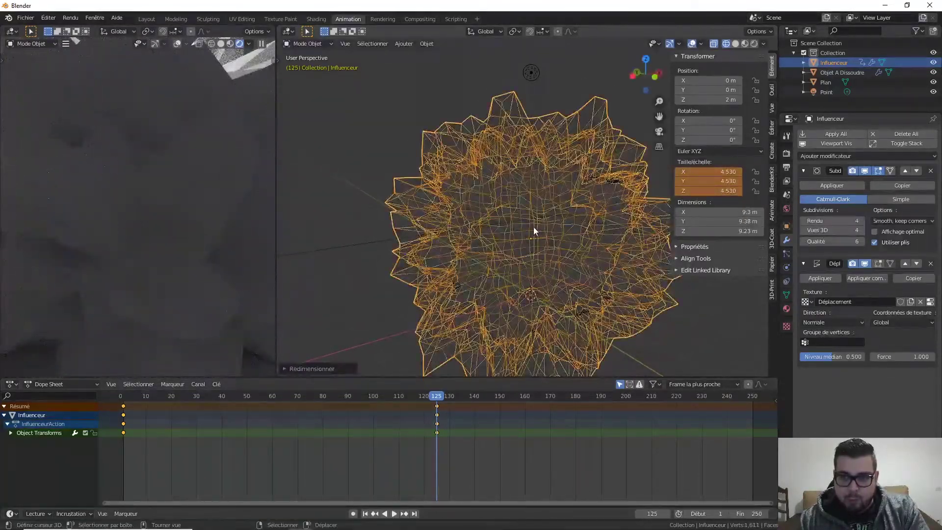
Step: Scale Influenceur up uniformly to about 5.07, replace its scale keyframe at frame 125, and check the animation
key(s)
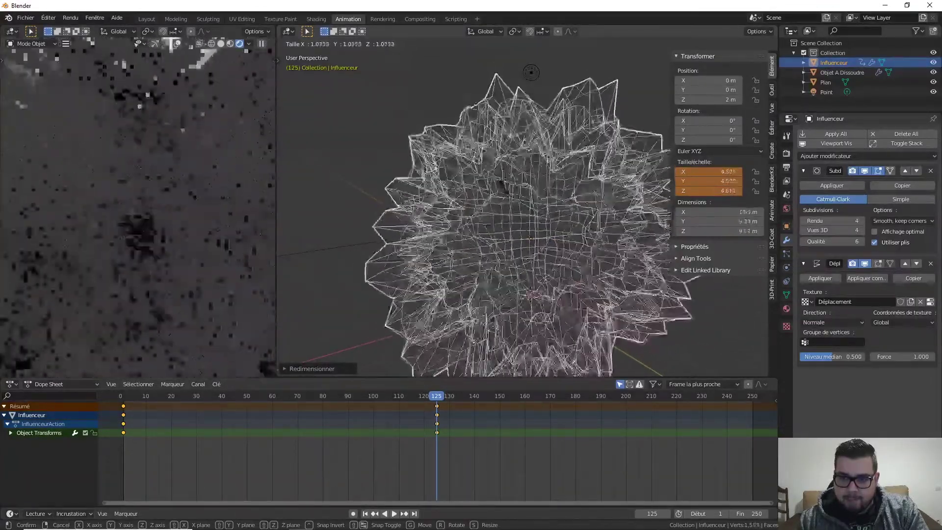
click(511, 186)
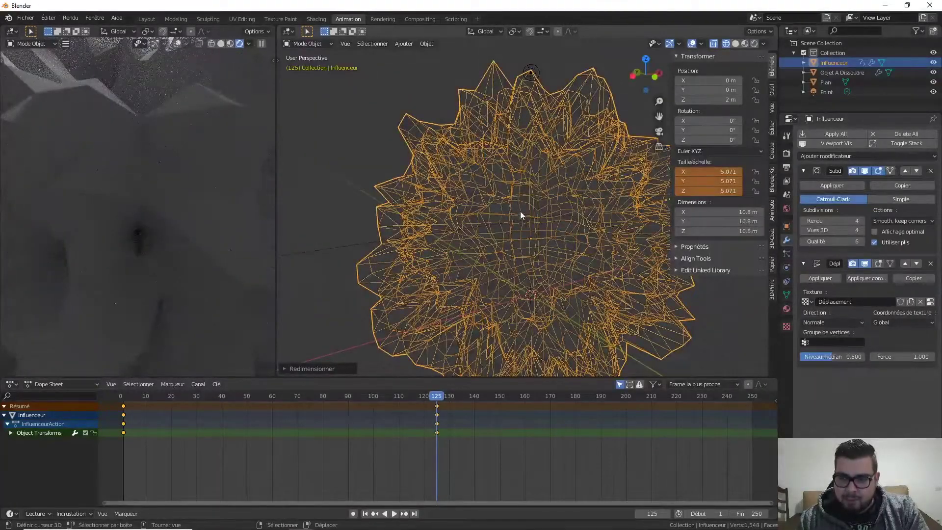
right_click(718, 171)
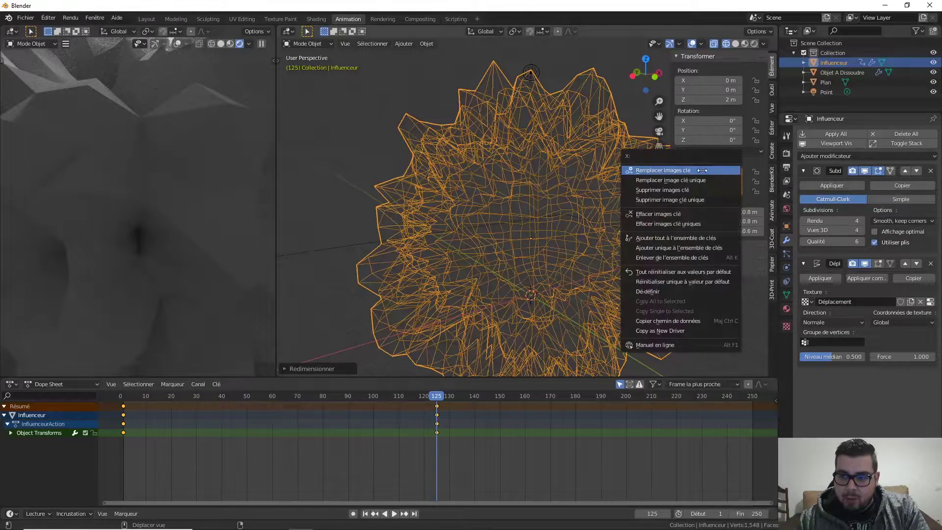
click(717, 171)
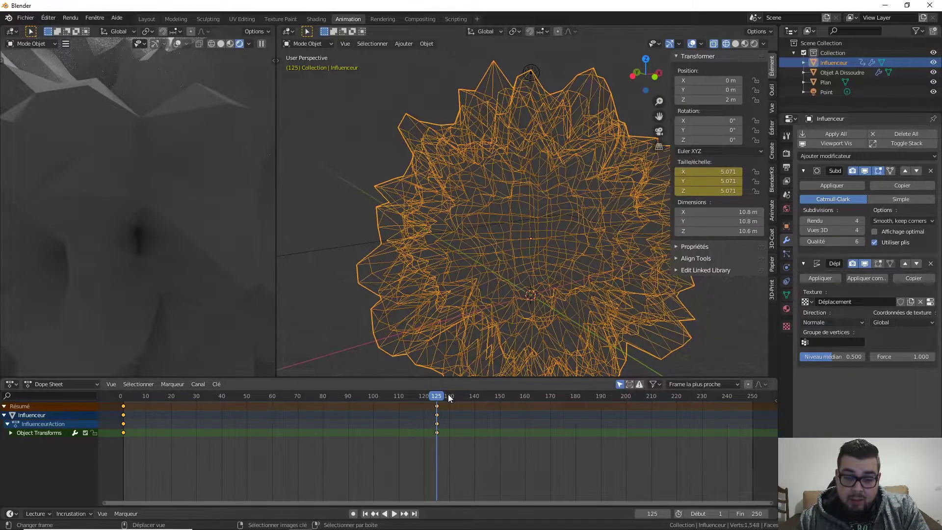
key(shift+ctrl+space)
drag(303, 413, 434, 446)
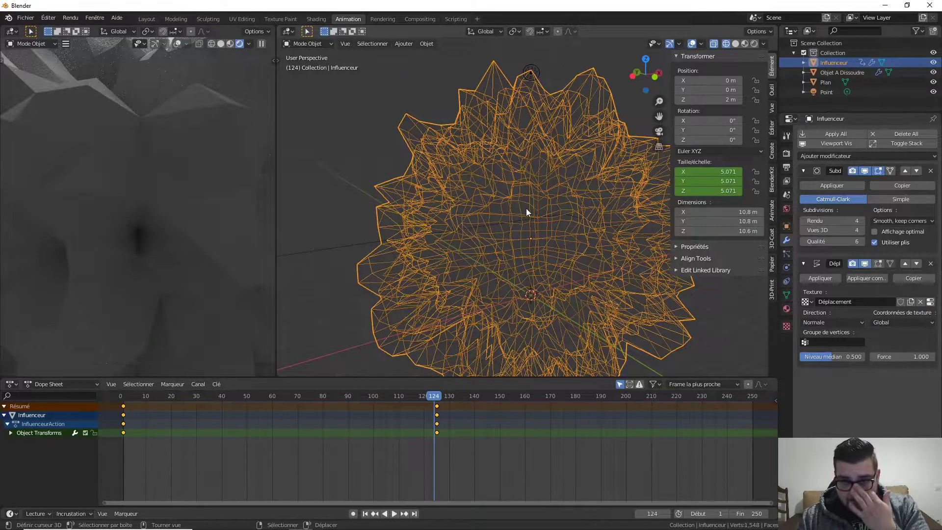
Step: Set Influenceur's object viewport display to wireframe instead of textured
scroll(576, 197, down, 1)
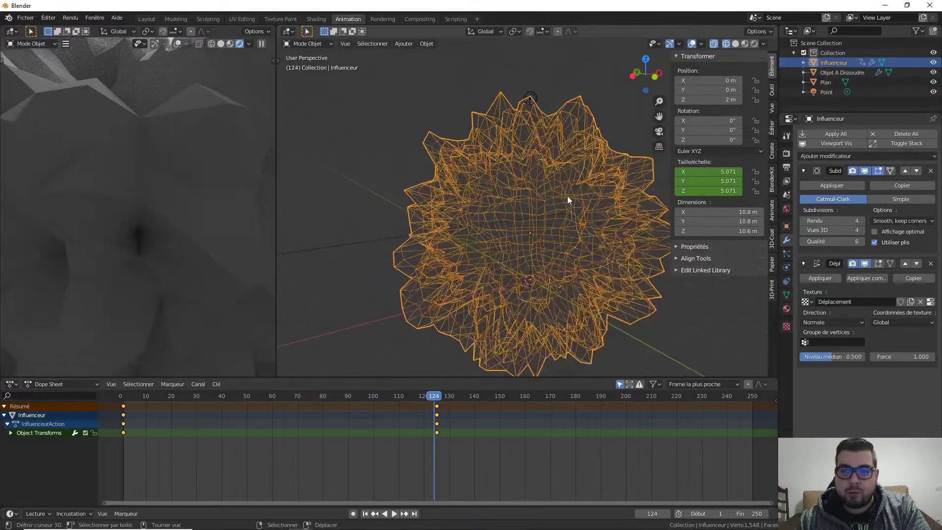
scroll(147, 205, down, 1)
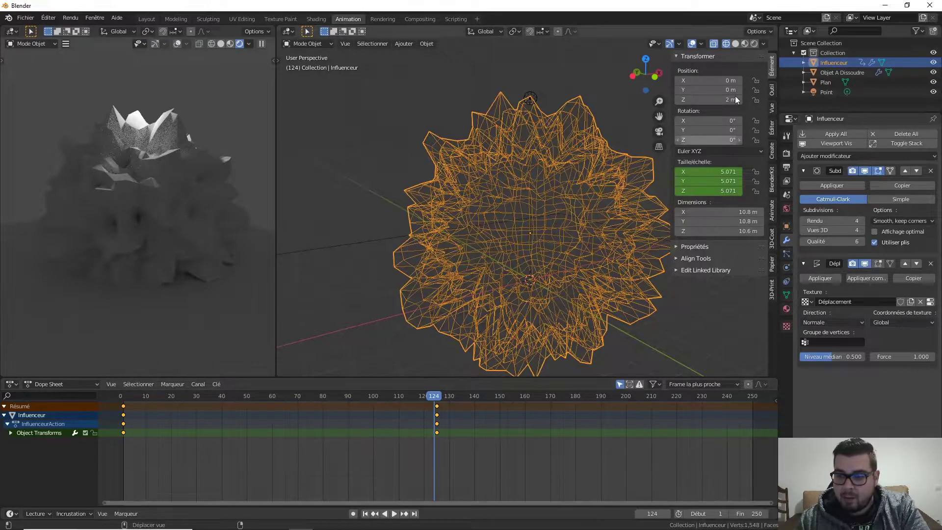
click(787, 226)
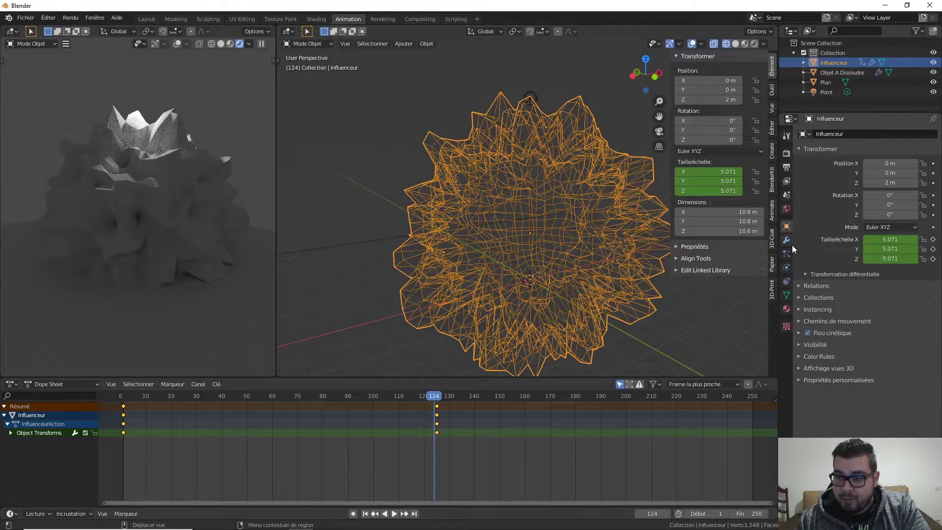
click(802, 367)
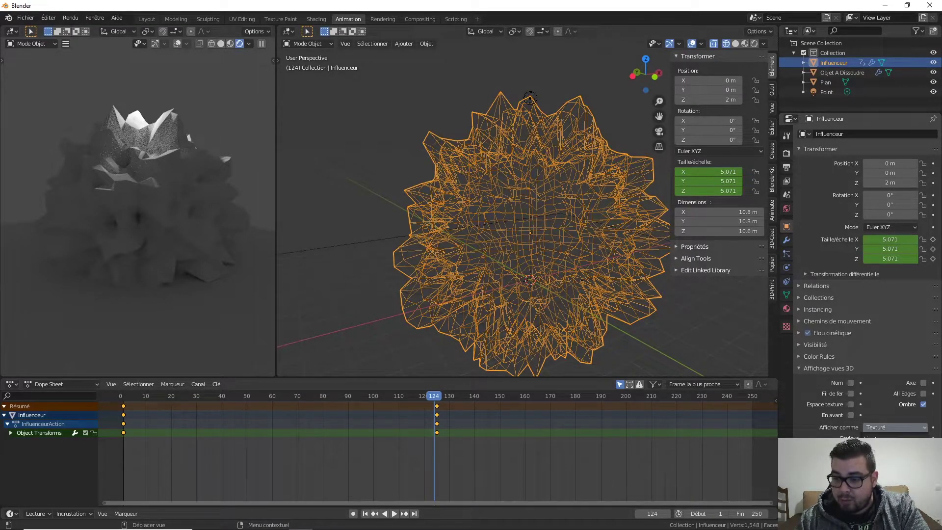
click(896, 427)
click(884, 412)
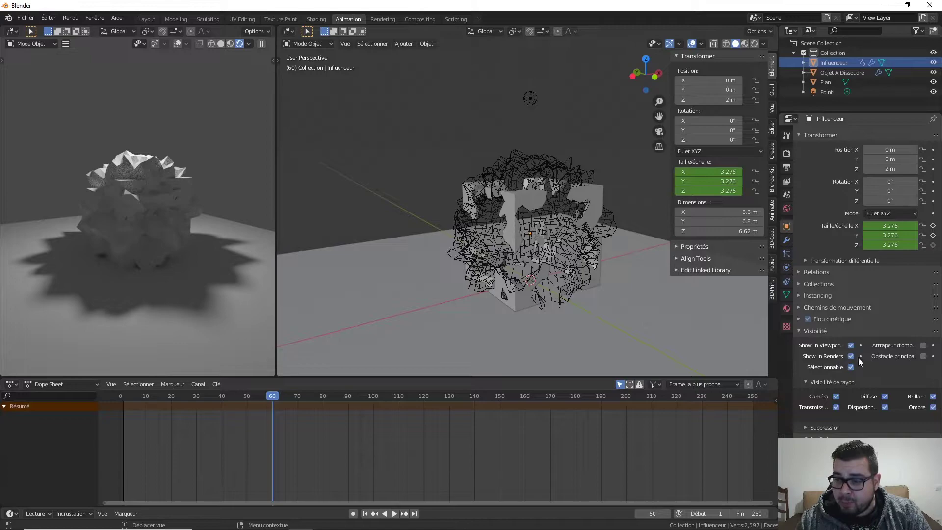
Step: Disable Show in Renders and all ray visibility for Influenceur: Caméra, Diffuse, Brillant, Transmission, Dispersion and Ombre
click(852, 356)
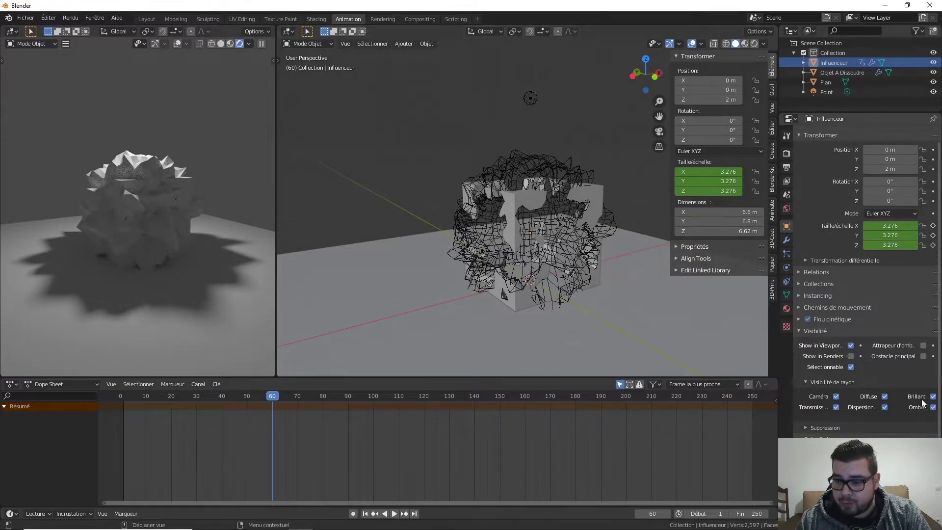
click(836, 396)
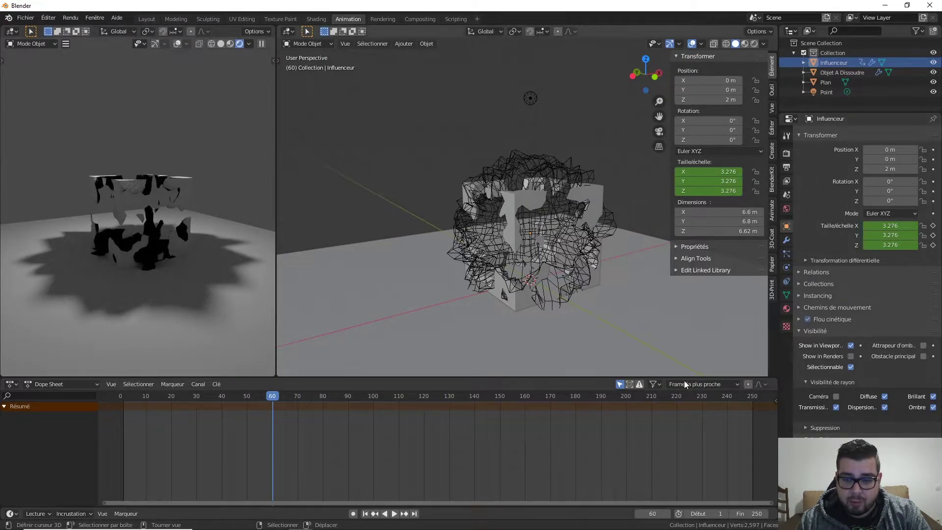
click(884, 396)
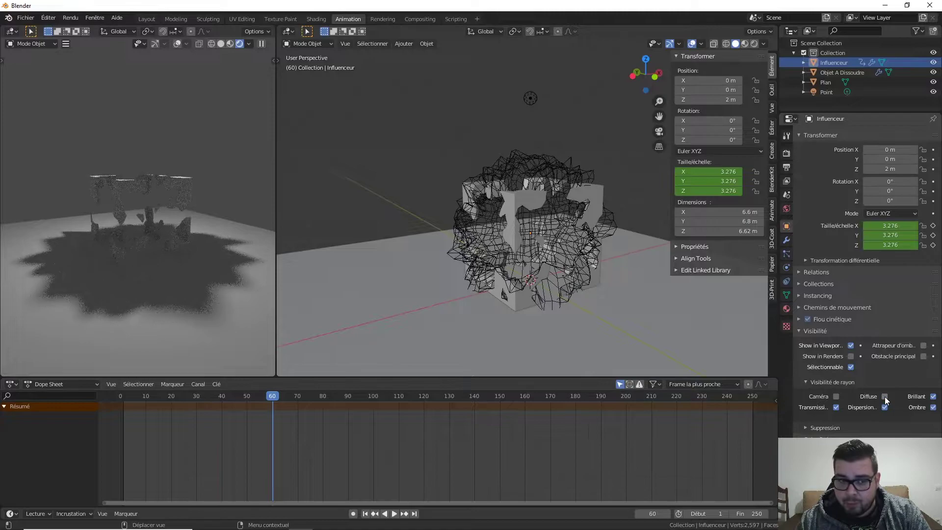
click(933, 397)
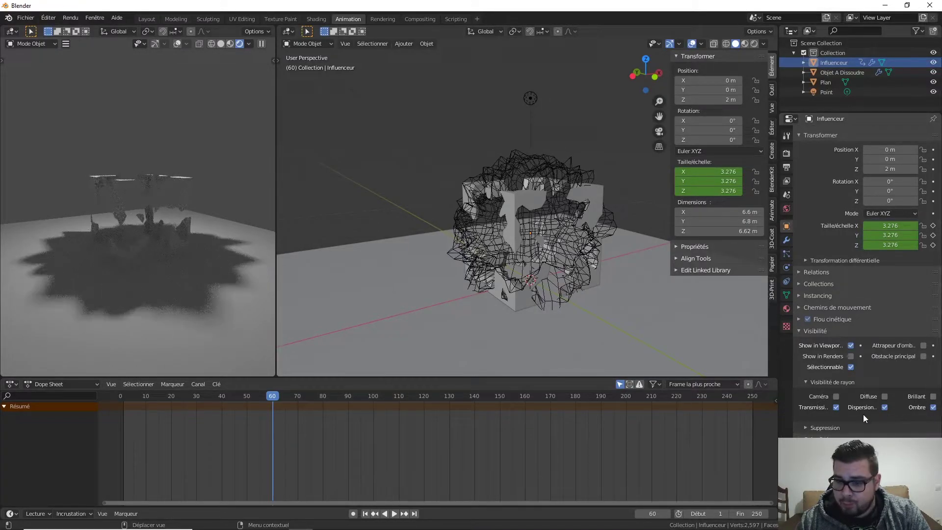
click(837, 407)
click(880, 407)
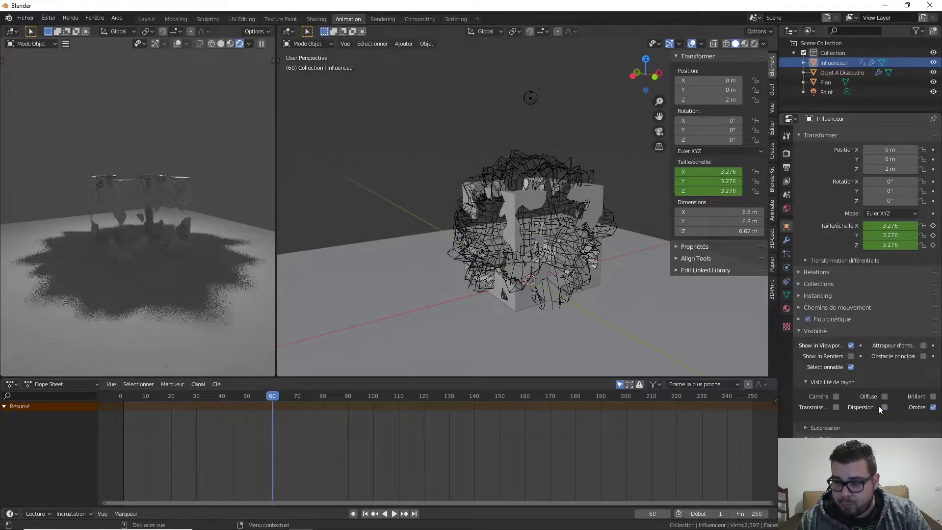
click(934, 407)
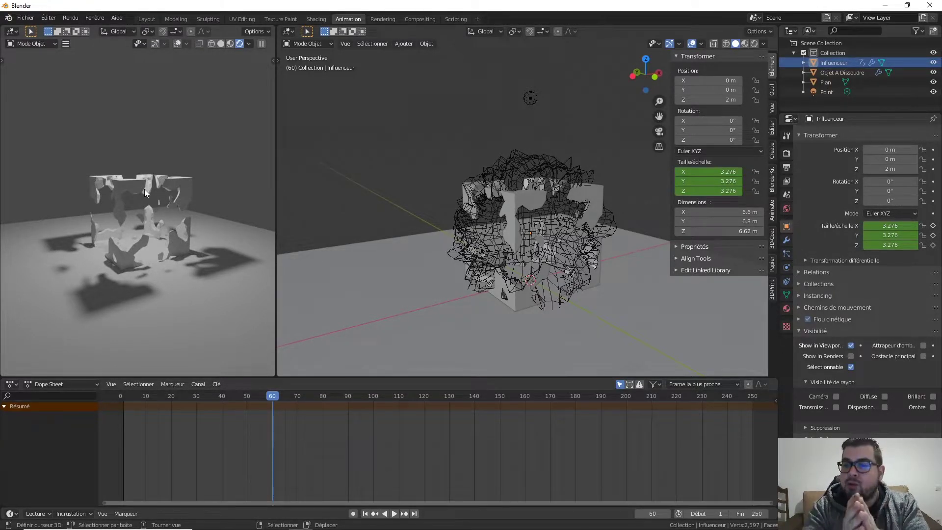
Step: Preview the dissolve up to frame 82 and switch the render engine to Eevee
middle_drag(471, 268, 514, 261)
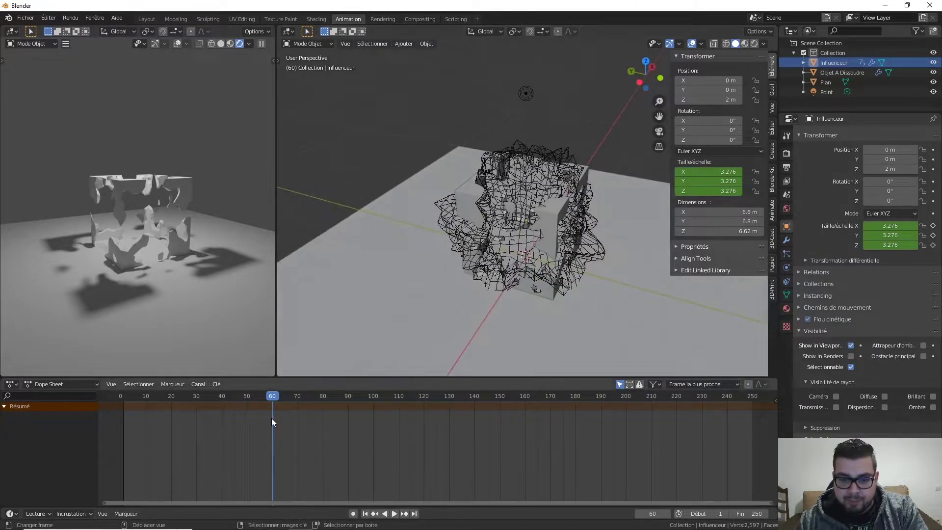
drag(269, 397, 329, 398)
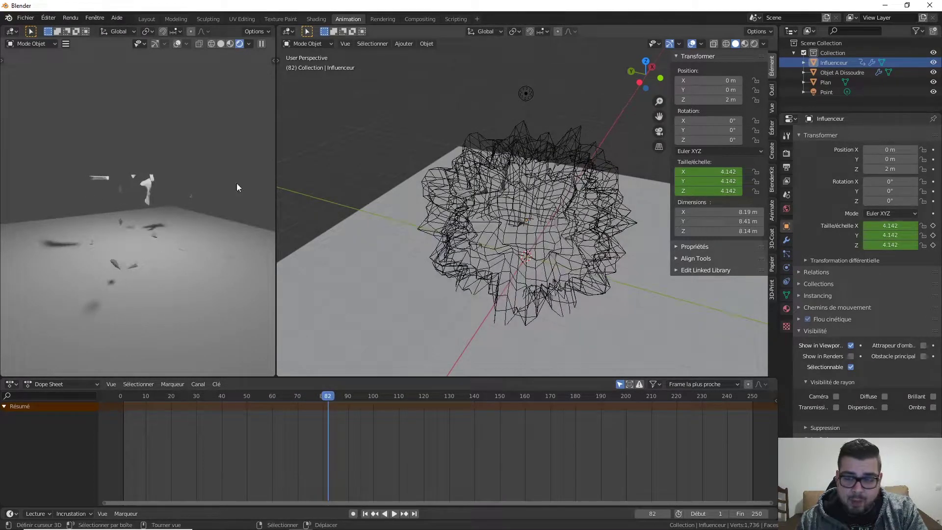
click(787, 153)
click(897, 135)
click(884, 146)
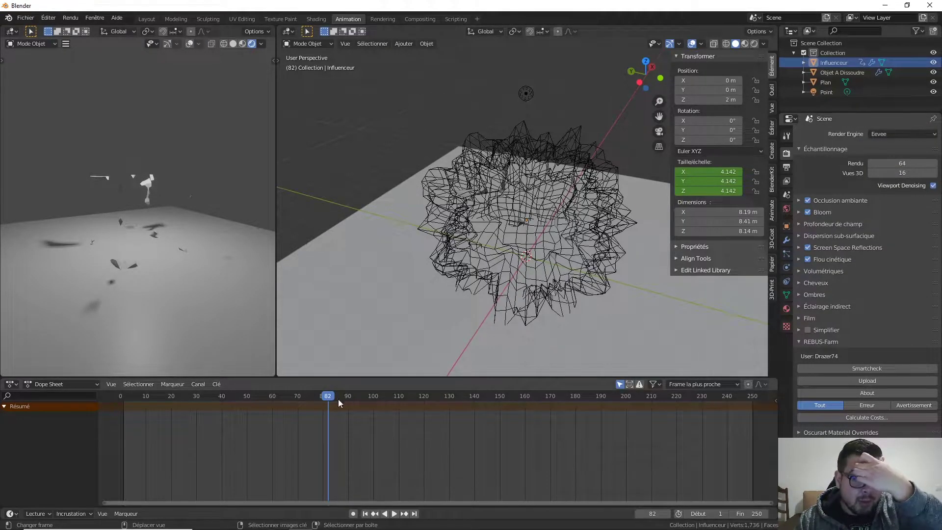
Step: Play and scrub the dissolve in Eevee, returning to frame 11 and stopping at frame 17
key(space)
click(282, 397)
drag(282, 399, 148, 392)
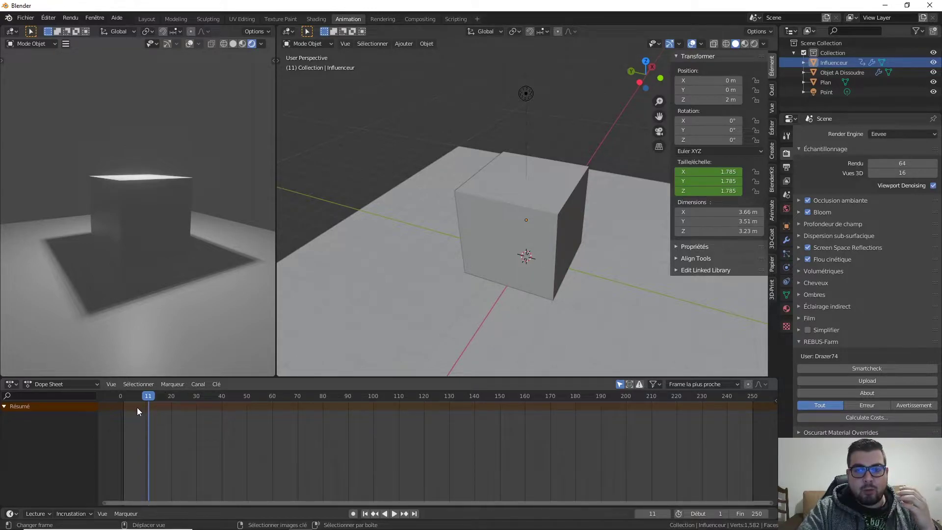
drag(151, 397, 164, 398)
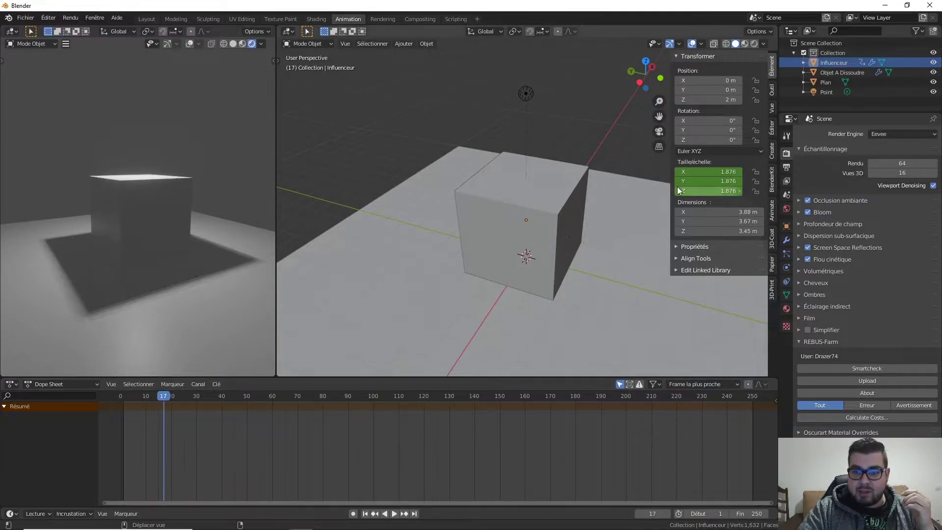
Step: Try a default emitter particle system on Objet A Dissoudre, preview it up to frame 139, and remove it at frame 9
click(561, 204)
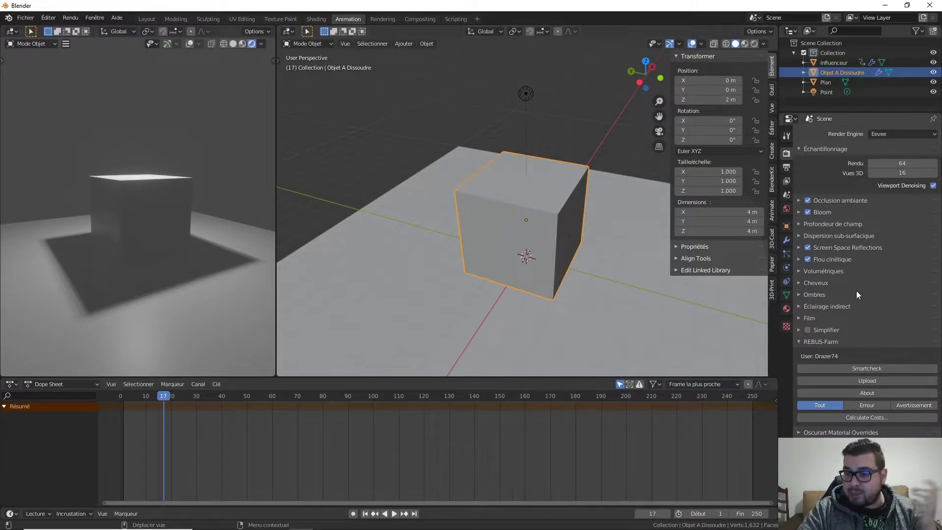
click(787, 255)
click(934, 134)
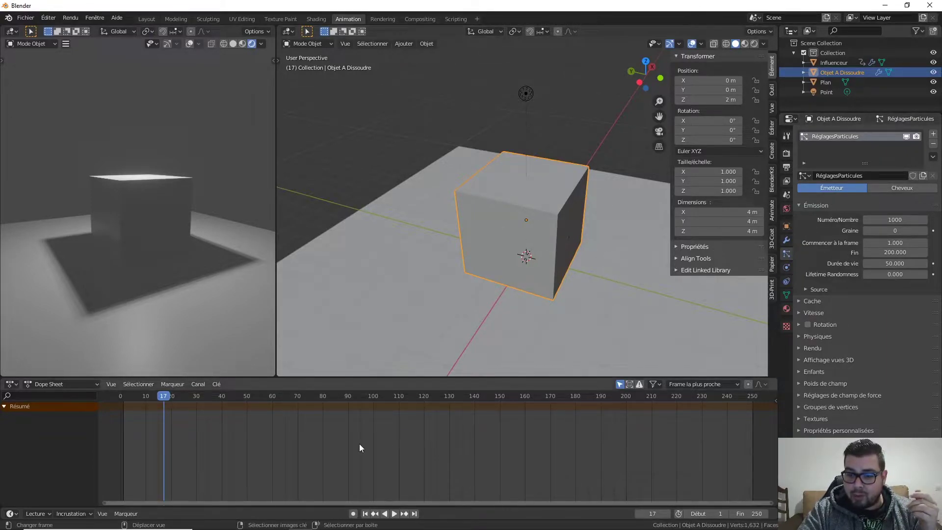
drag(165, 402, 408, 415)
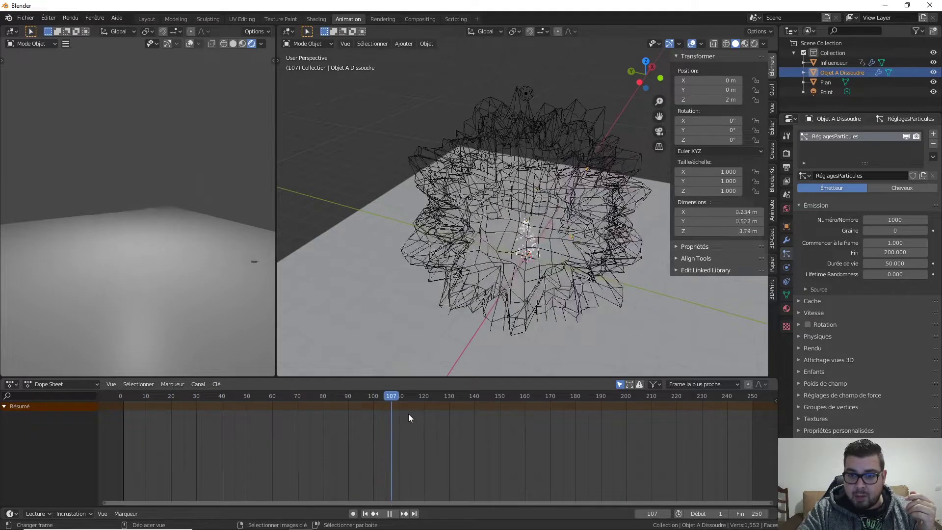
key(space)
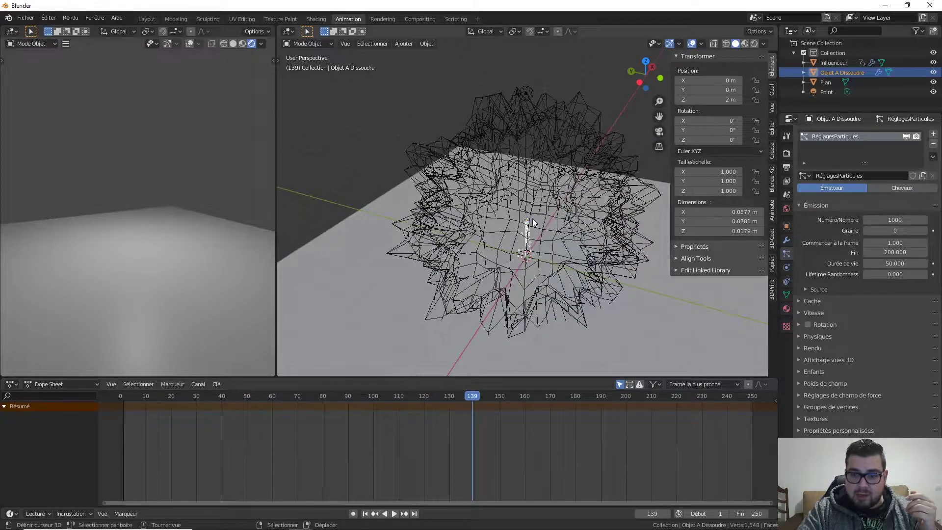
drag(467, 397, 144, 399)
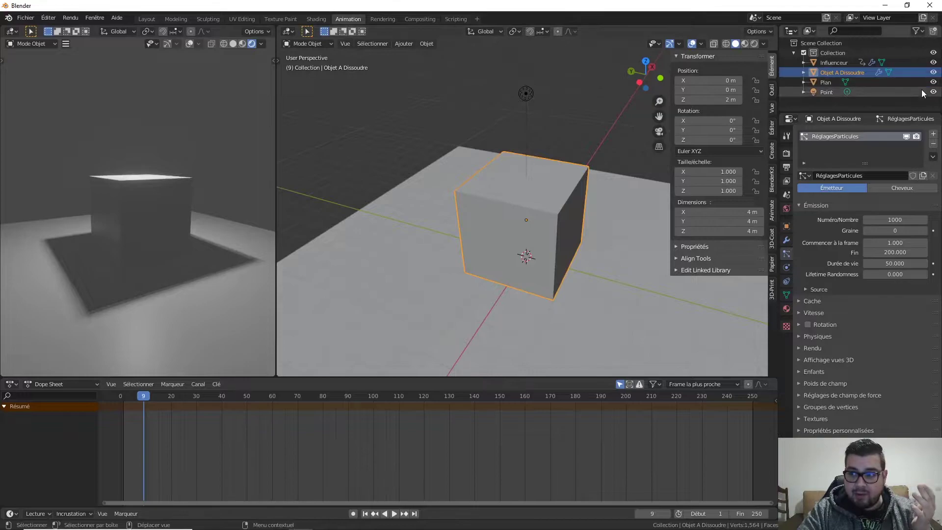
click(933, 144)
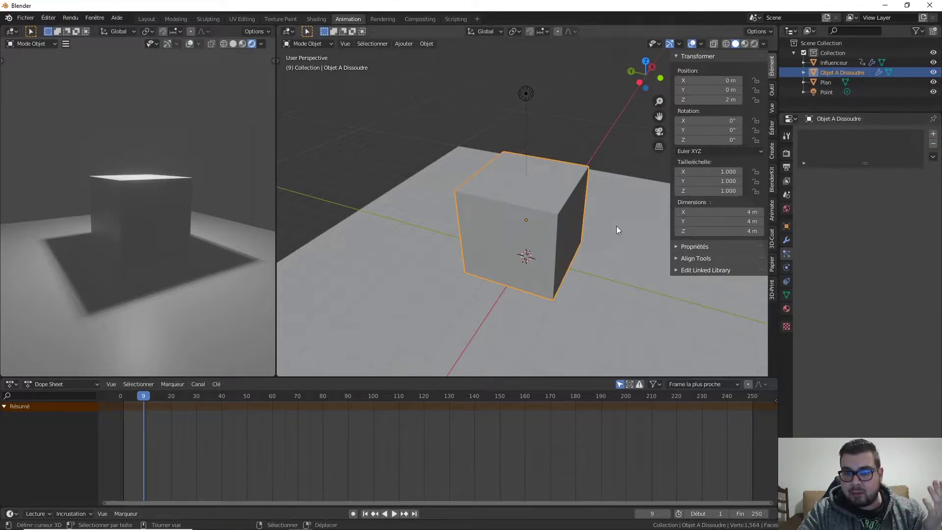
Step: Play the cube's dissolve through to frame 77 and return to frame 3
key(space)
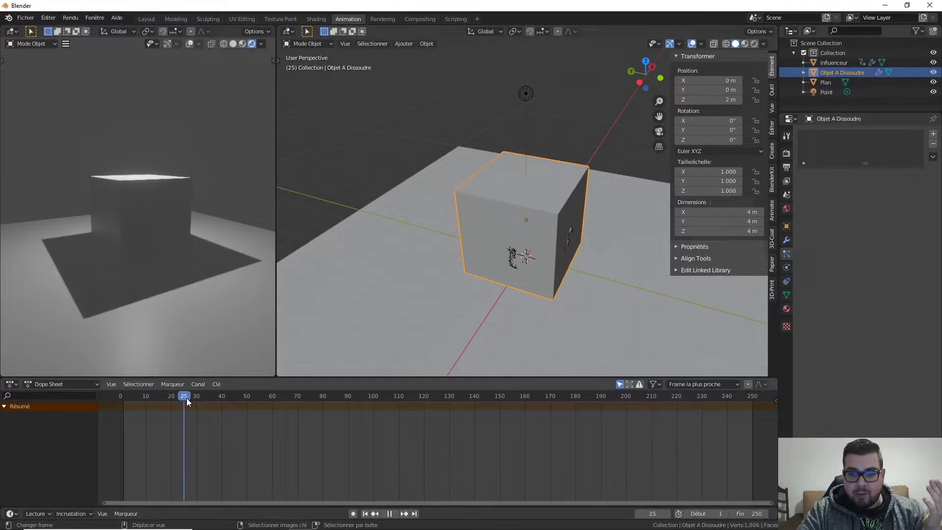
drag(221, 407, 315, 414)
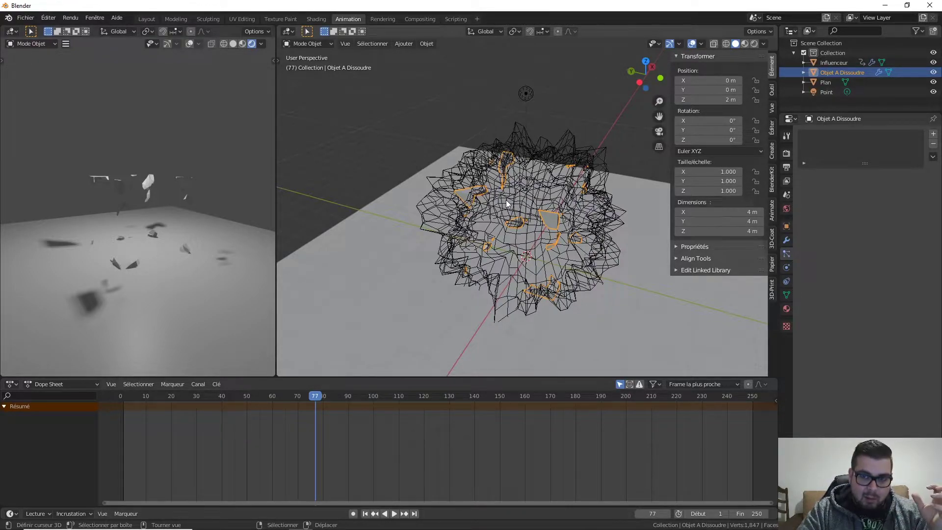
drag(316, 399, 127, 408)
key(space)
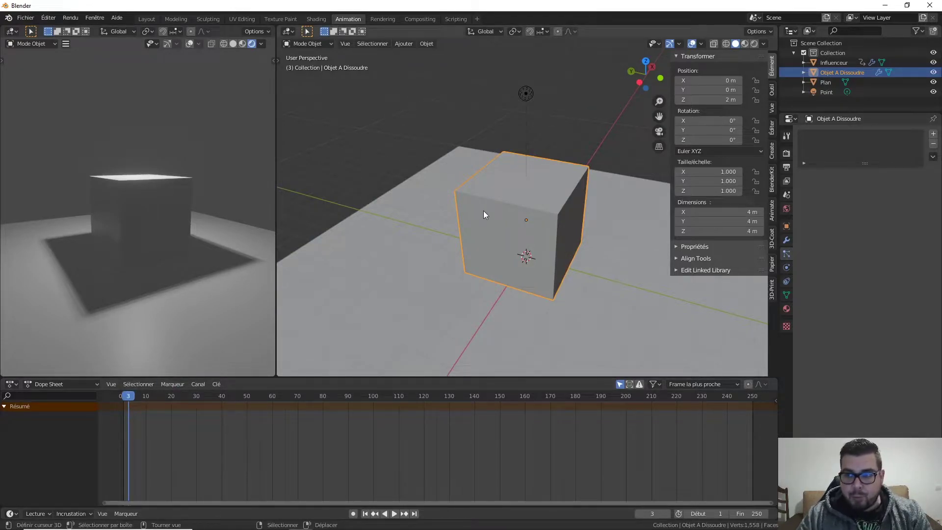
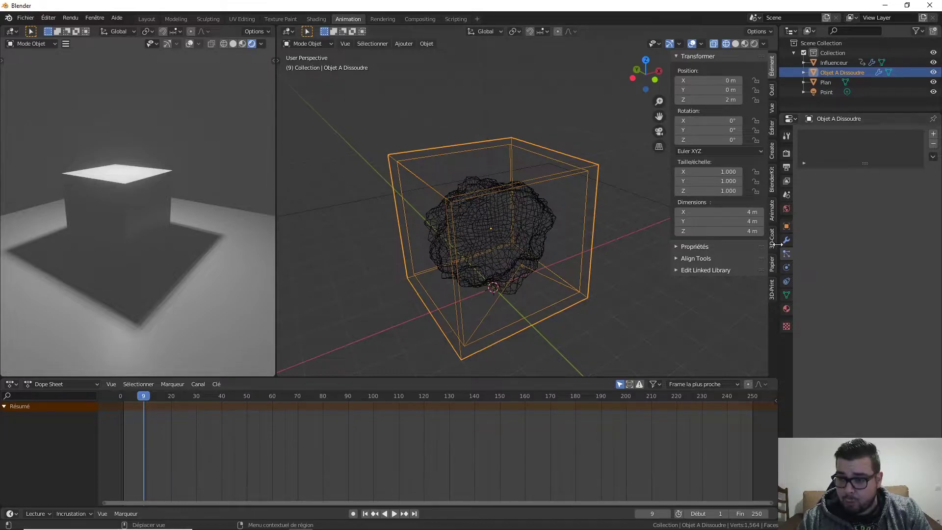
Step: Enable Dynamic Paint (Peinture dynamique) physics on Objet A Dissoudre and add a canvas to it
click(788, 268)
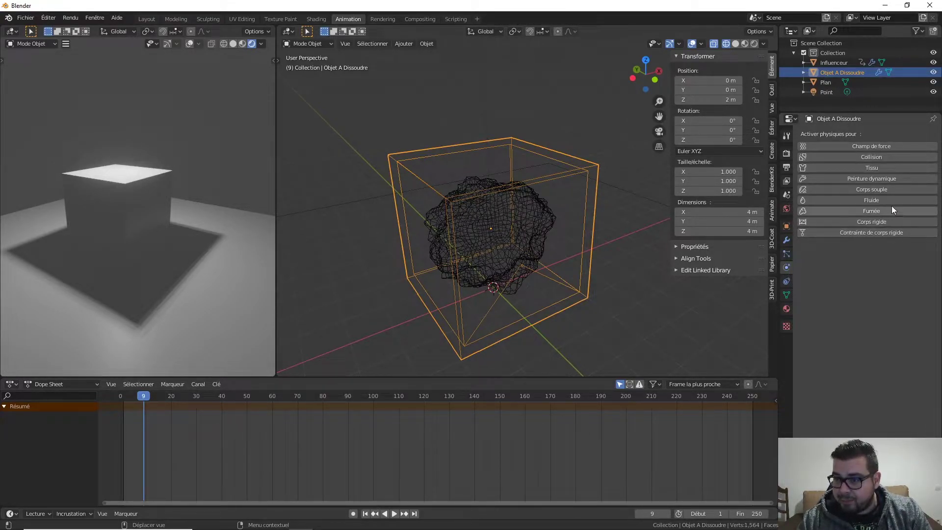
click(882, 178)
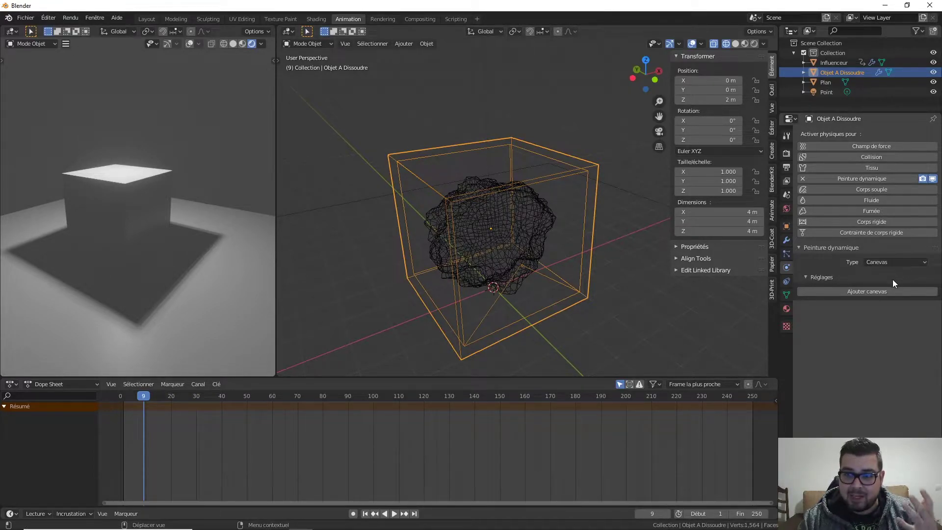
click(880, 290)
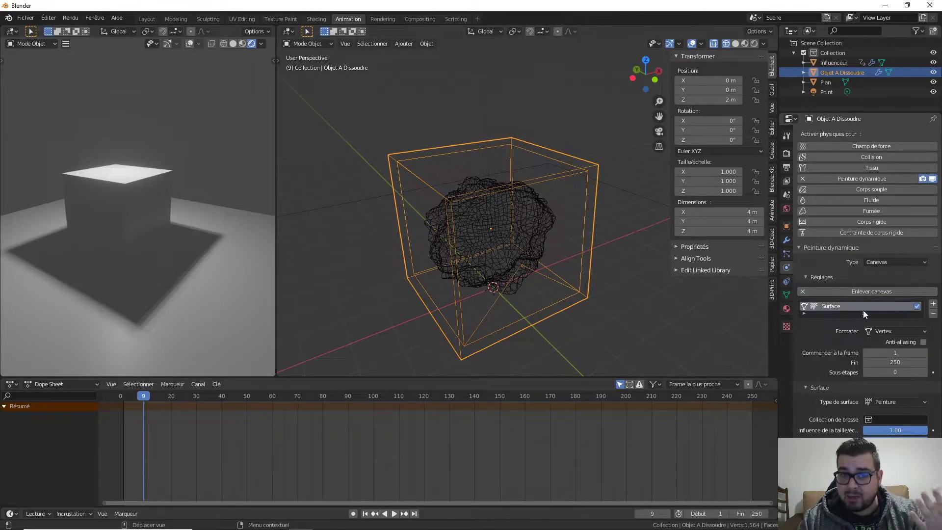
Step: Enable Dynamic Paint (Peinture dynamique) physics on Influenceur, set its type to Brosse and add the brush
click(524, 230)
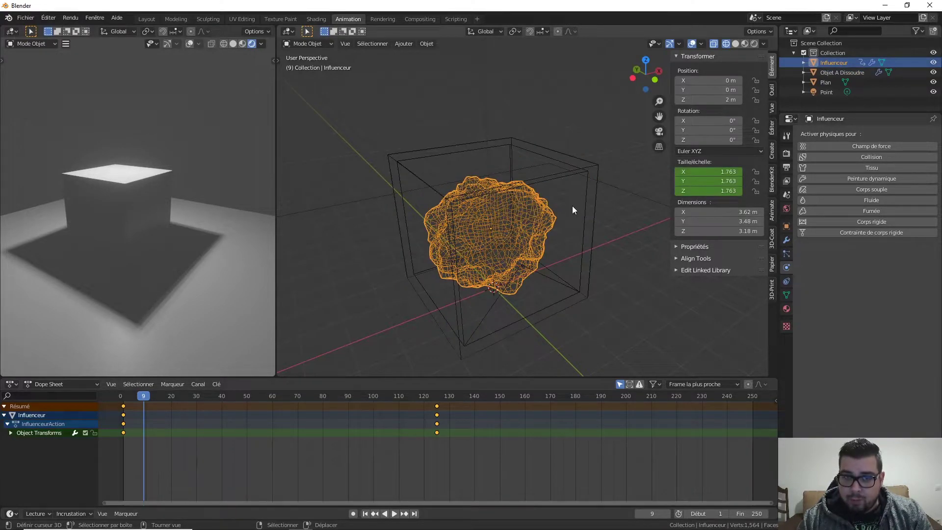
click(888, 178)
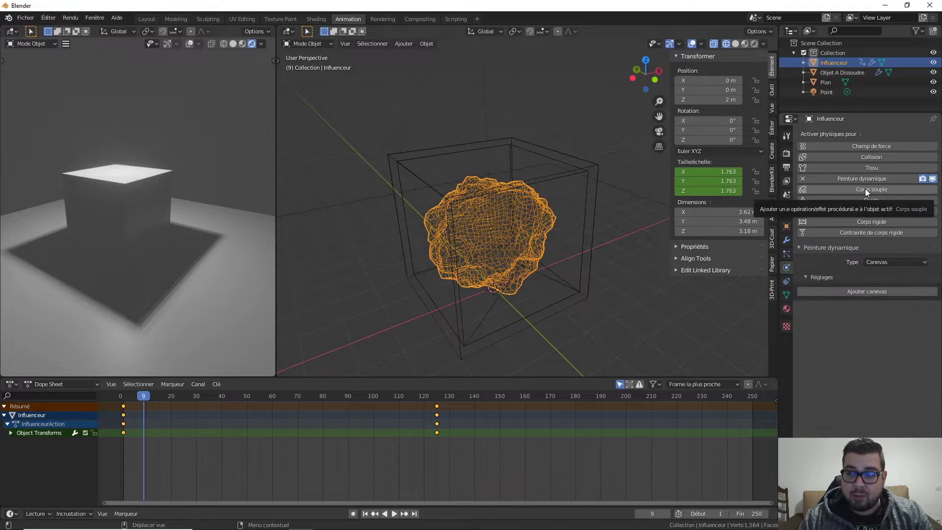
click(897, 262)
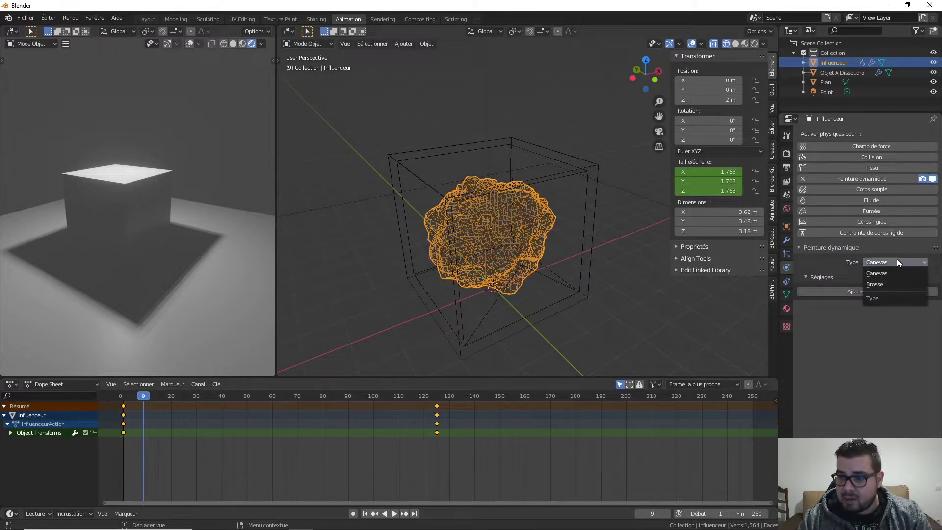
click(887, 284)
click(868, 294)
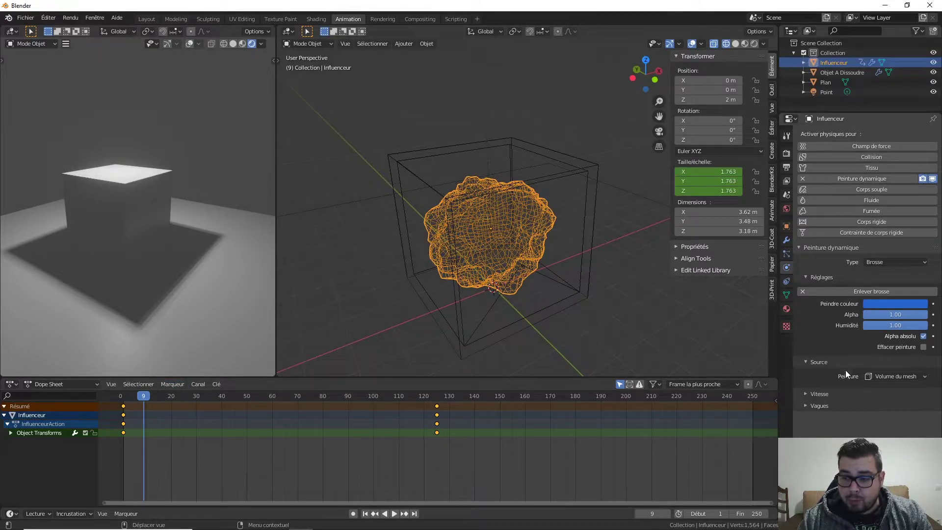
Step: Set the Influenceur brush's paint source to Volume + proximité du mesh with a distance of 0.001
click(909, 378)
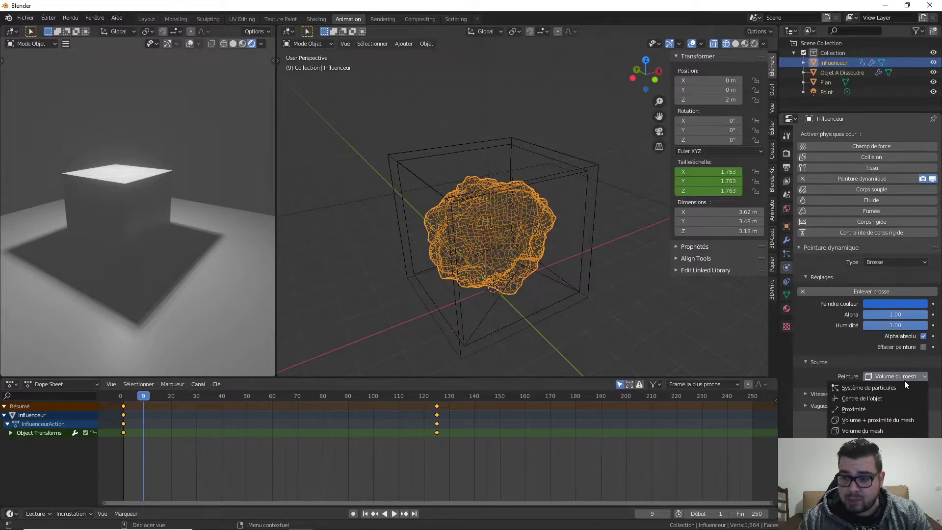
click(901, 418)
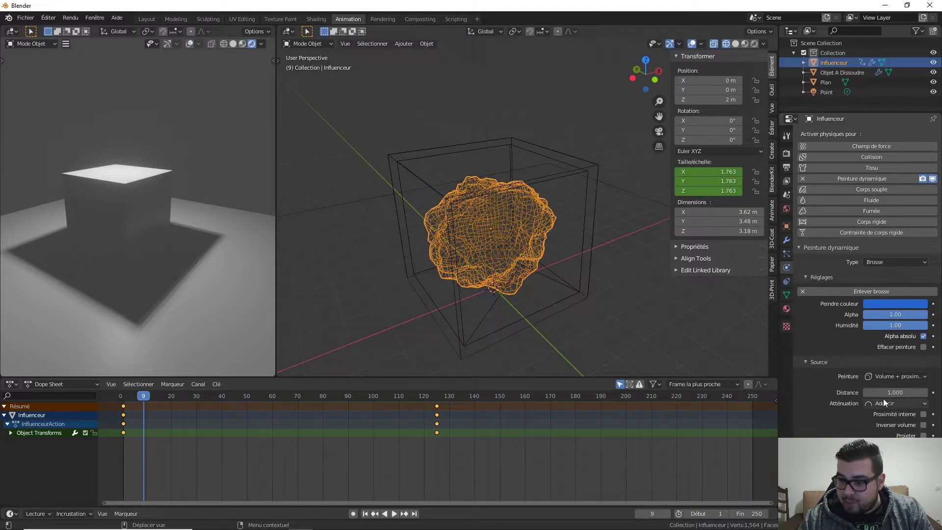
click(892, 393)
text(1.0)
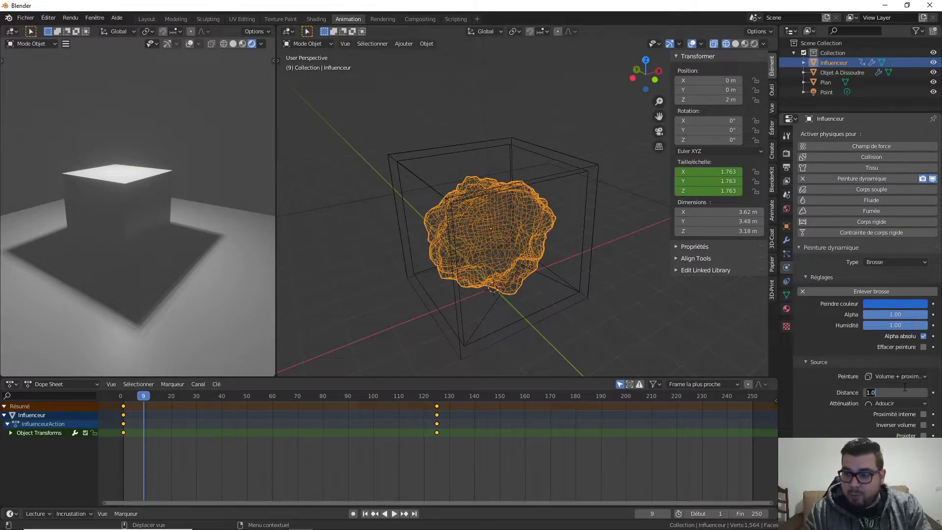
key(Return)
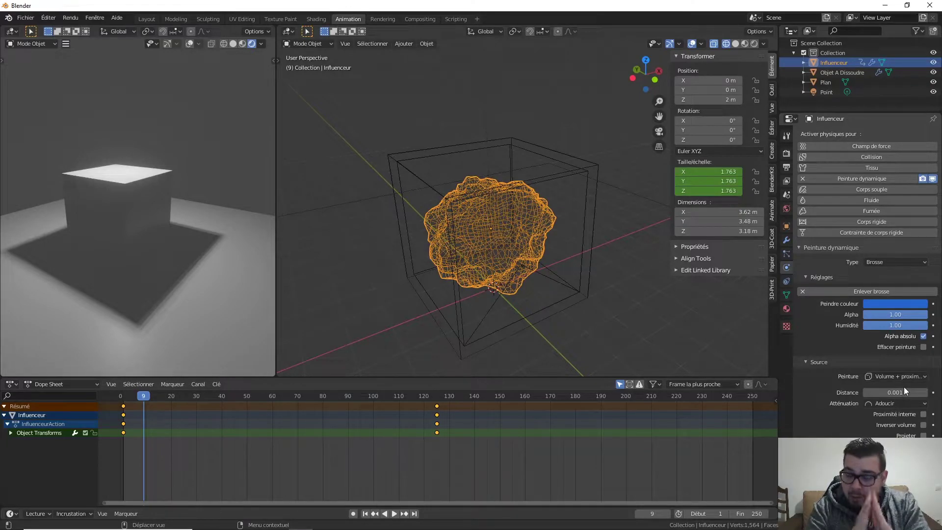
Step: Check the early frames around frame 9 and set the start frame of Objet A Dissoudre's canvas surface to 9
middle_drag(530, 246, 532, 293)
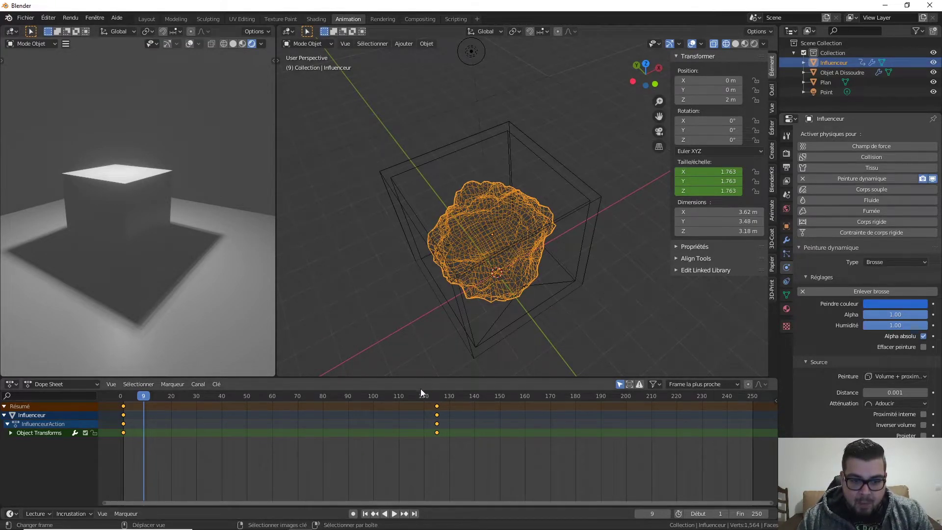
click(585, 205)
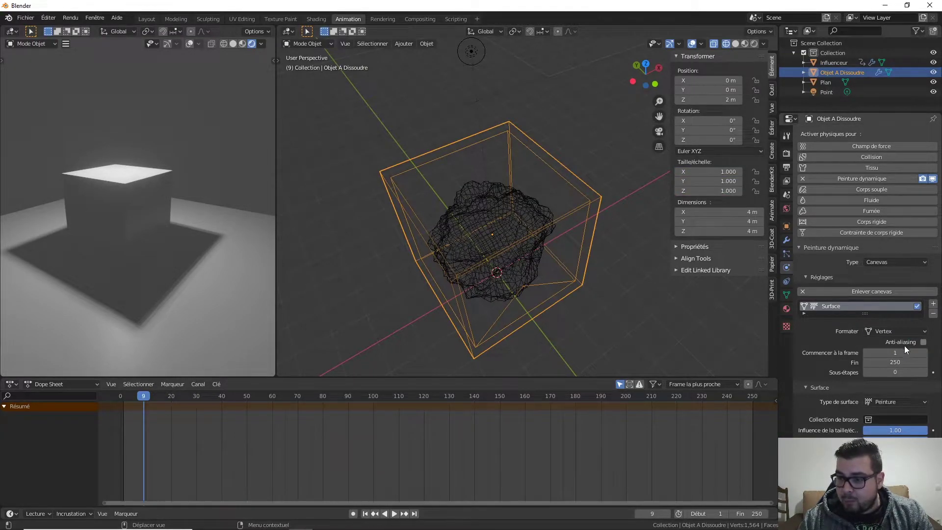
drag(144, 398, 130, 396)
middle_drag(402, 314, 442, 284)
drag(130, 397, 144, 399)
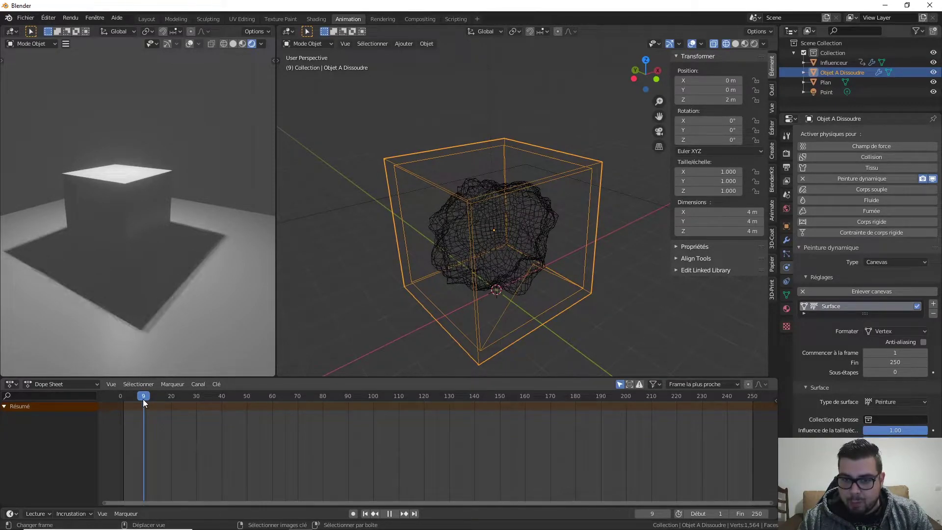
drag(145, 399, 145, 399)
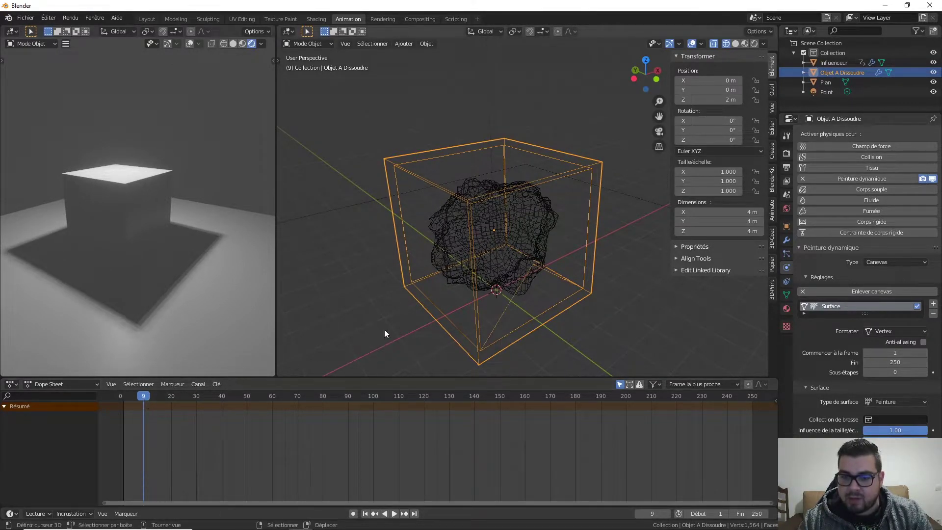
click(886, 353)
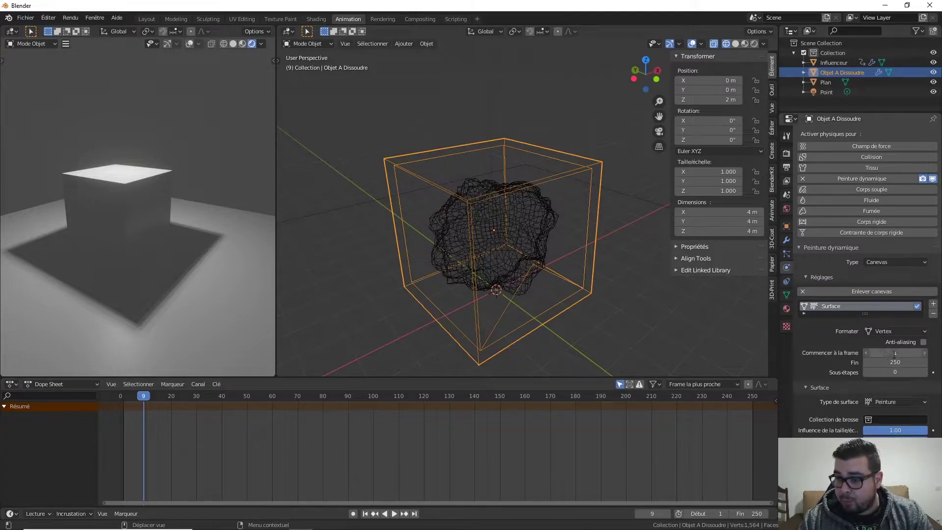
text(9)
key(Return)
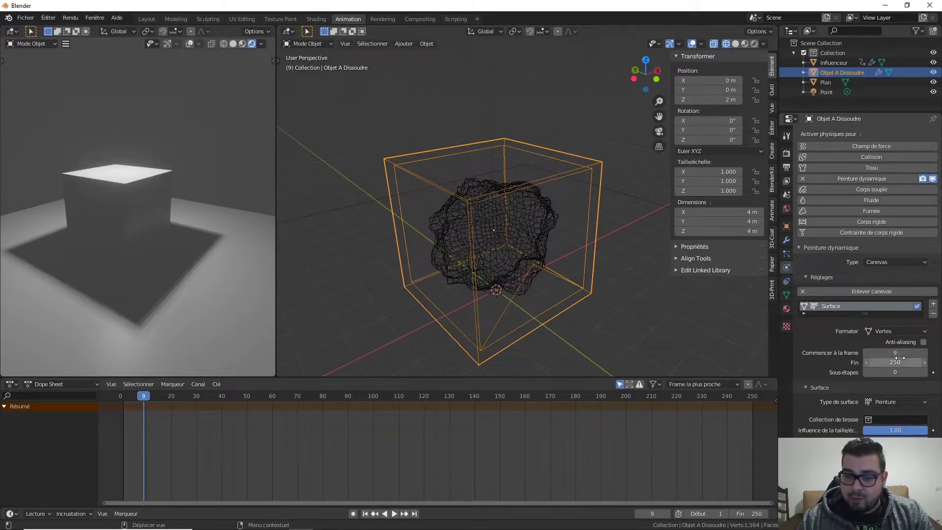
Step: Scrub to the frame where the cube is fully dissolved and set the canvas surface's end frame to 114
mouse_move(140, 396)
mouse_down()
mouse_move(420, 389)
mouse_move(400, 395)
mouse_move(409, 395)
mouse_up()
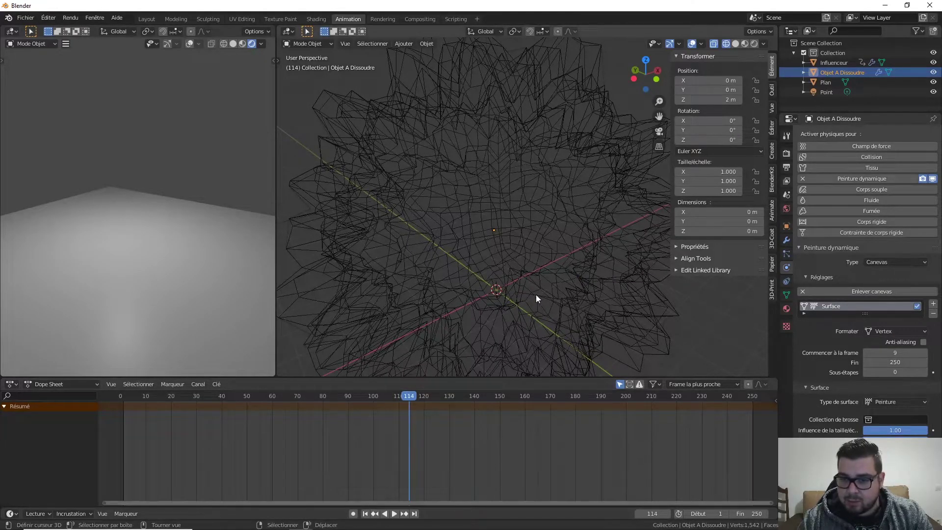
middle_drag(536, 295, 487, 304)
drag(411, 396, 406, 396)
middle_drag(449, 289, 556, 279)
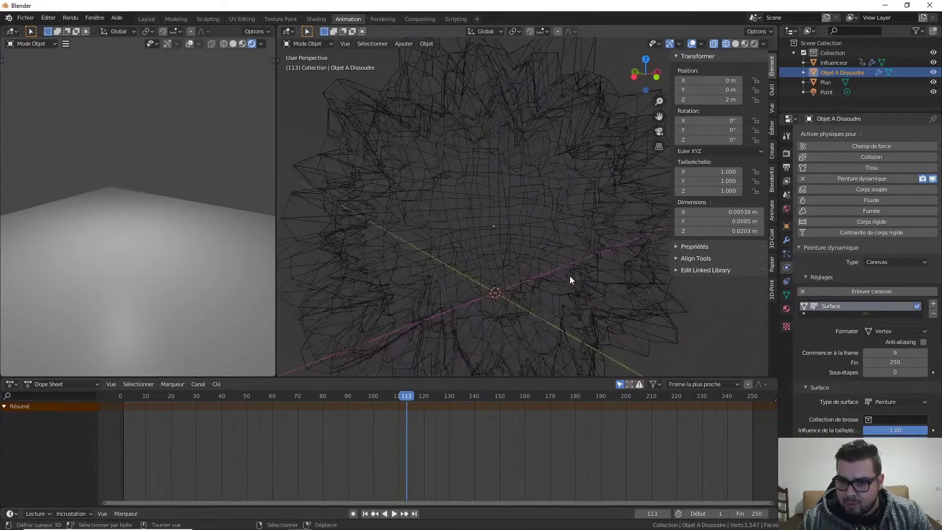
scroll(570, 272, up, 8)
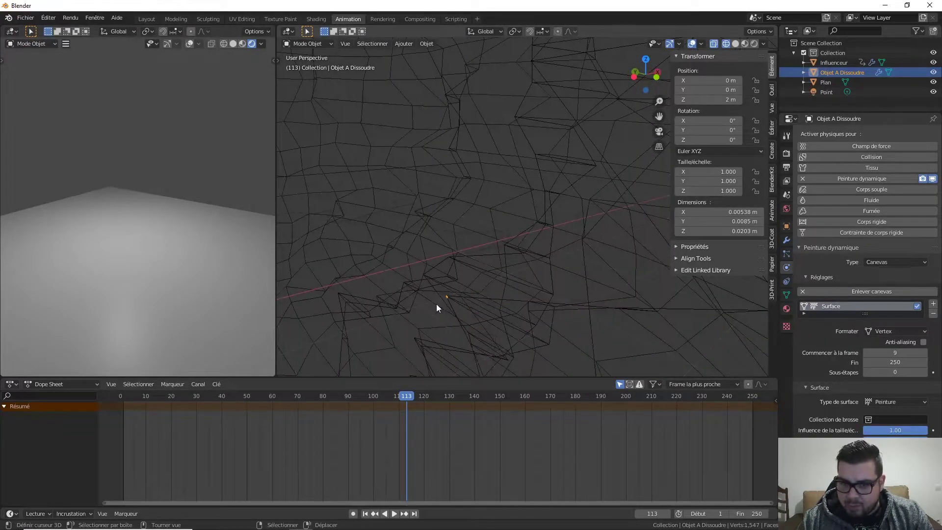
drag(408, 394, 408, 395)
scroll(427, 236, down, 8)
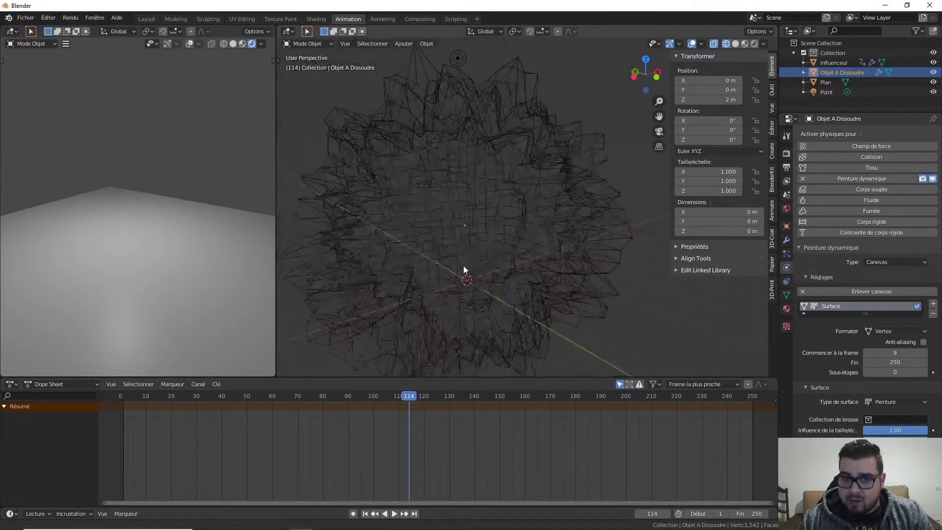
click(873, 362)
text(11)
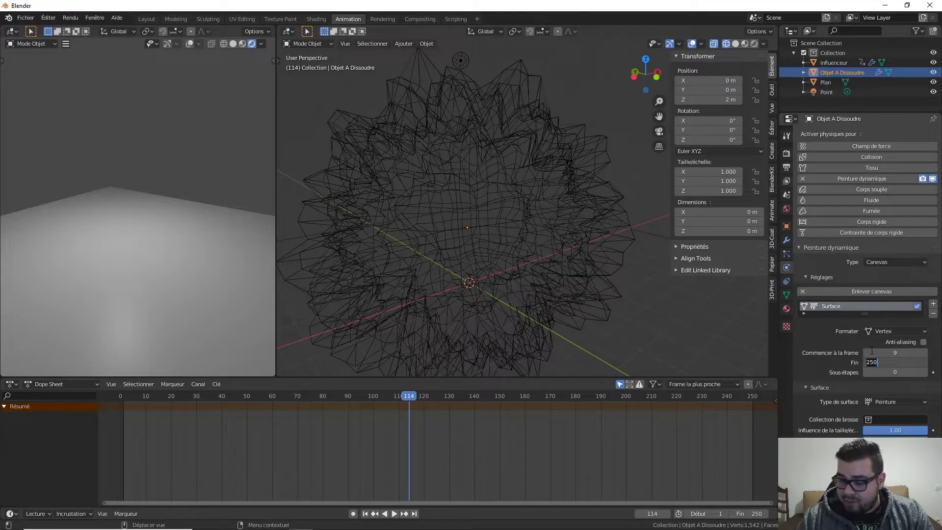
text(4)
key(Return)
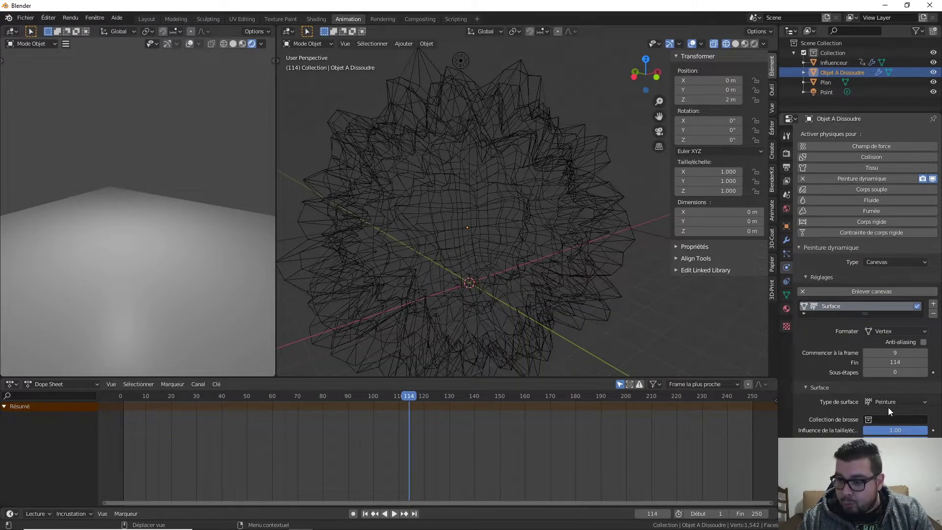
Step: Set the canvas surface type to Poids and bring the timeline back to frame 10
click(907, 402)
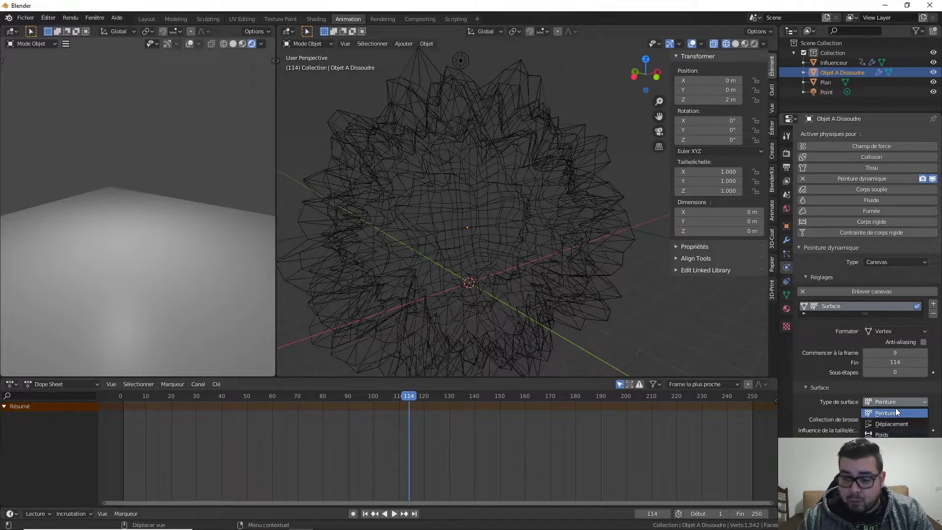
click(895, 435)
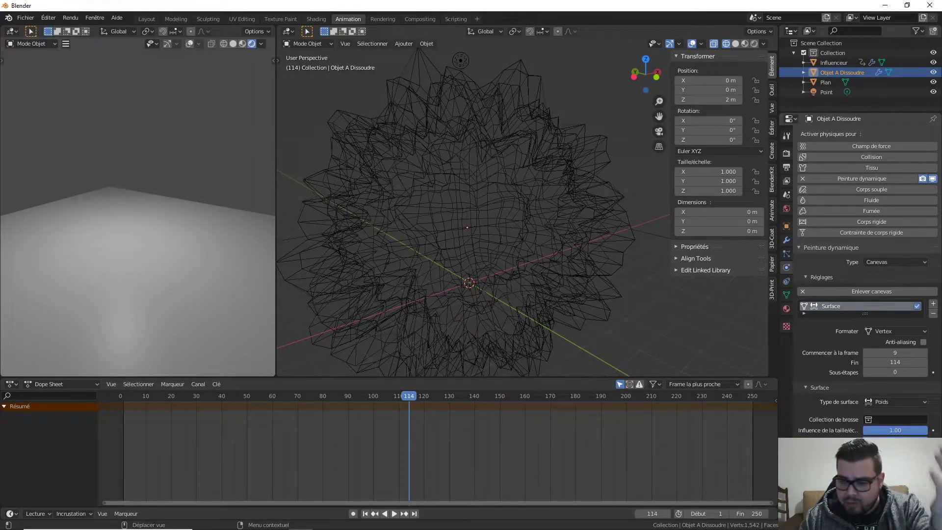
scroll(864, 294, down, 4)
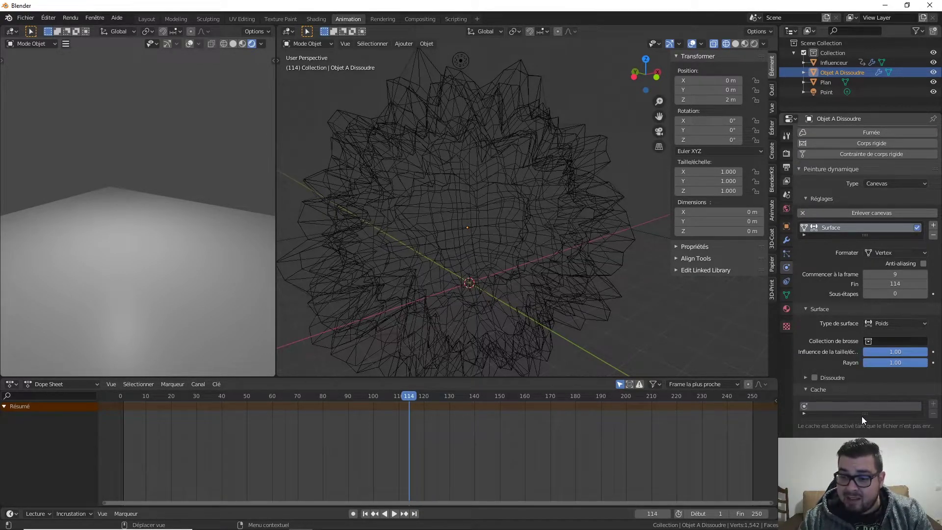
scroll(859, 417, down, 1)
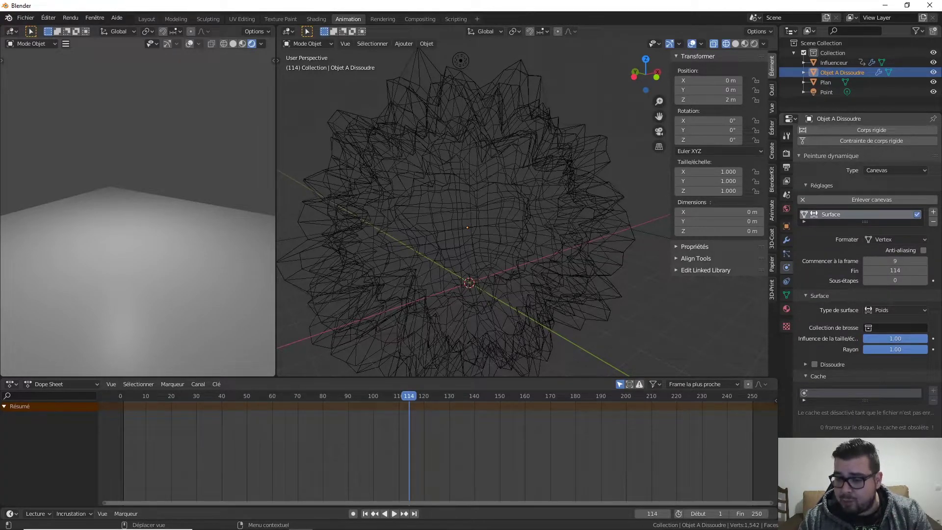
key(shift+ctrl+space)
drag(379, 405, 147, 413)
key(space)
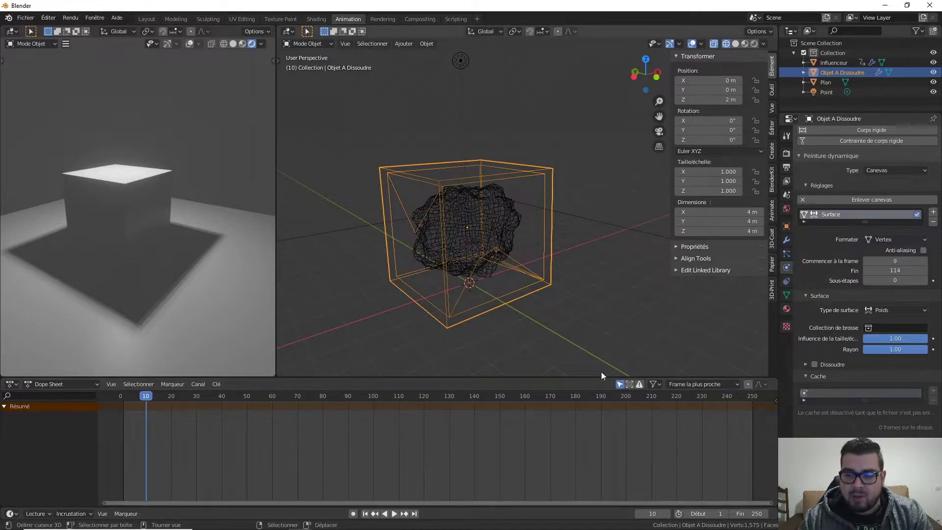
scroll(867, 275, down, 1)
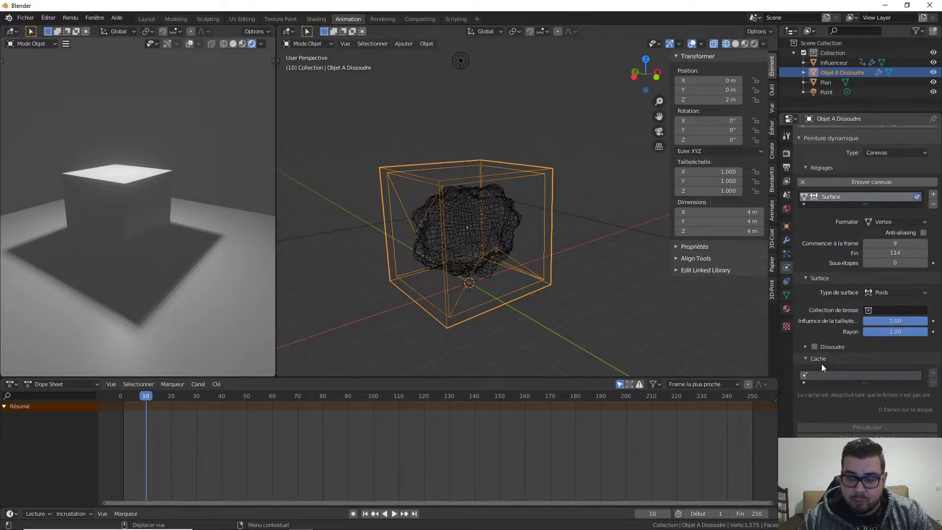
Step: Add a vertex group to Objet A Dissoudre and name it "Partie Influencée"
click(787, 294)
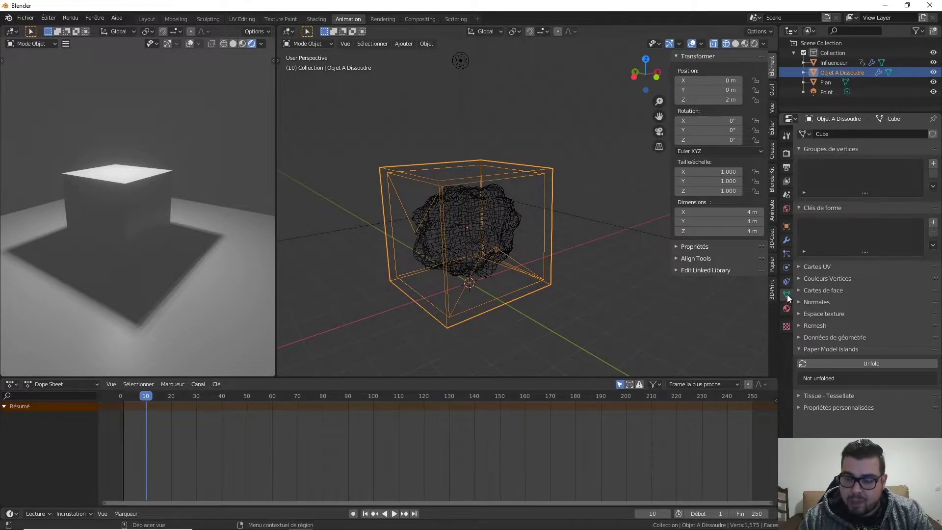
click(934, 164)
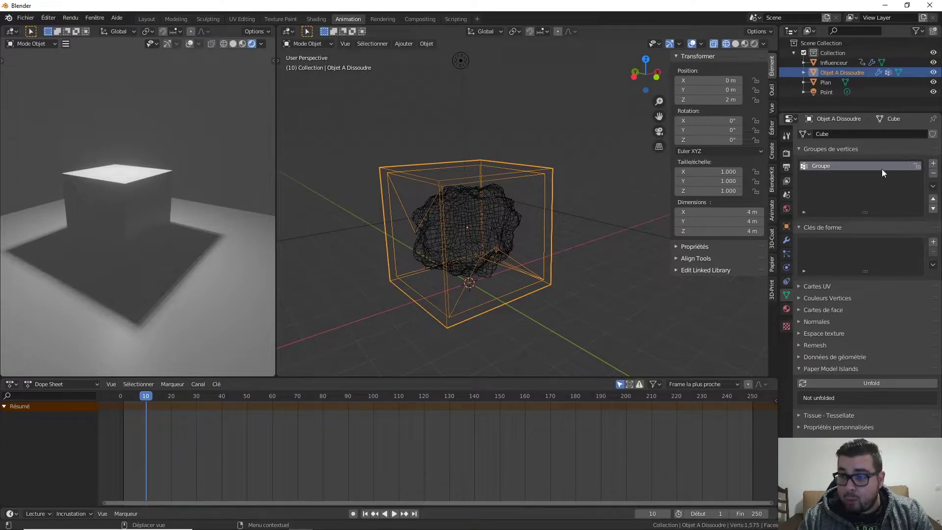
double_click(846, 166)
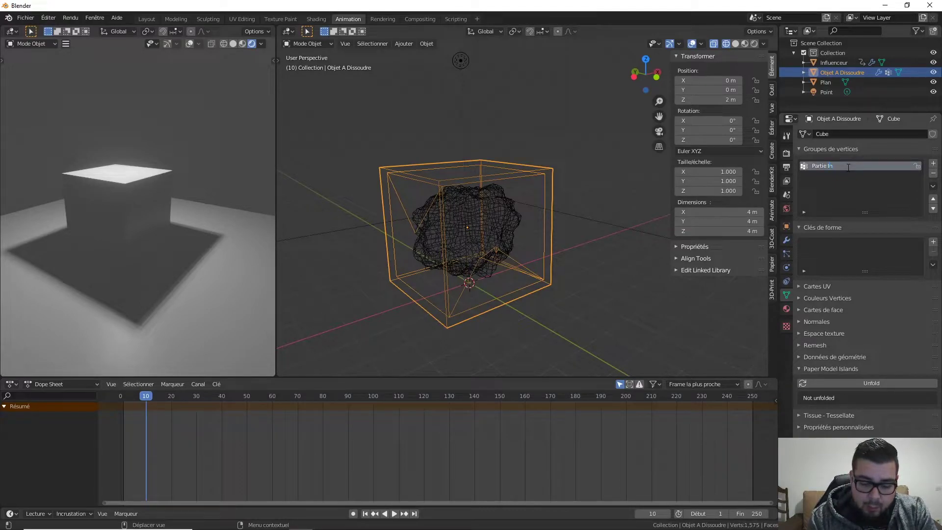
text(Partie Influencée)
key(Return)
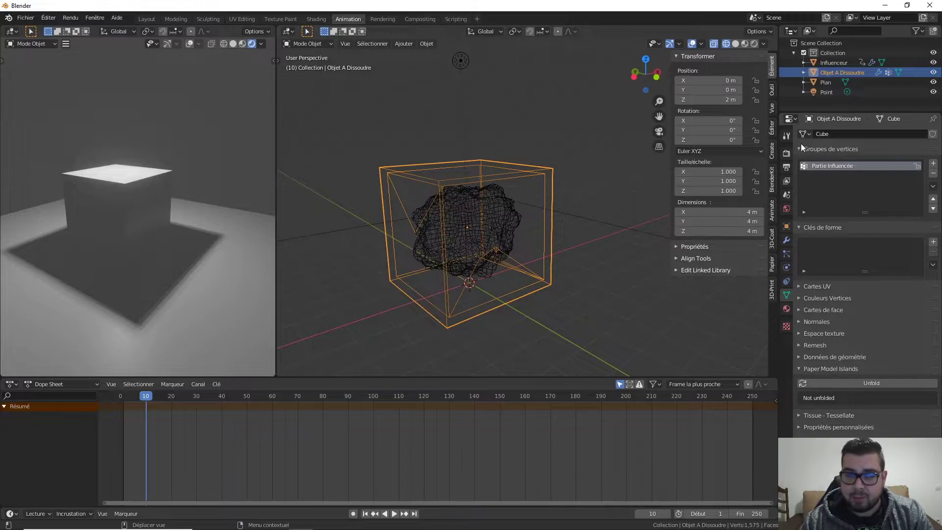
Step: Start saving the project under a new name and create and open a new folder inside the Désintégration folder
click(18, 22)
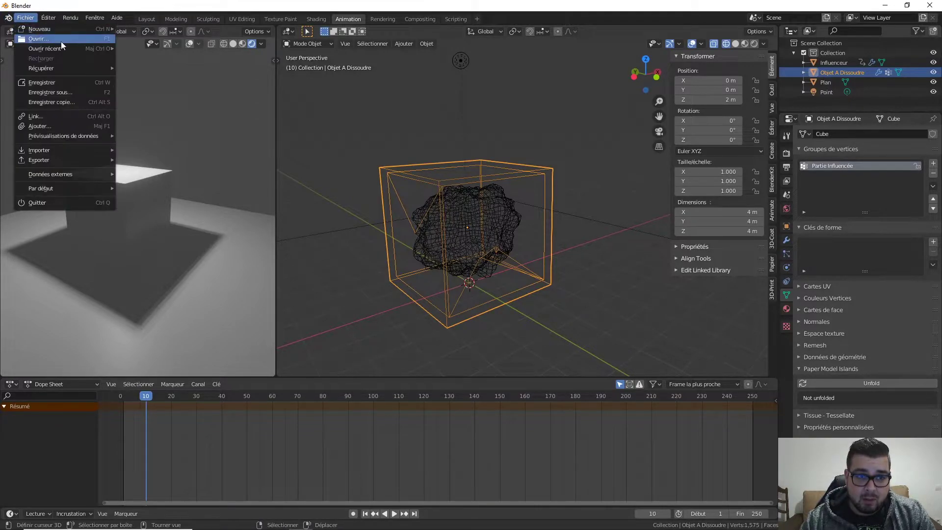
click(42, 92)
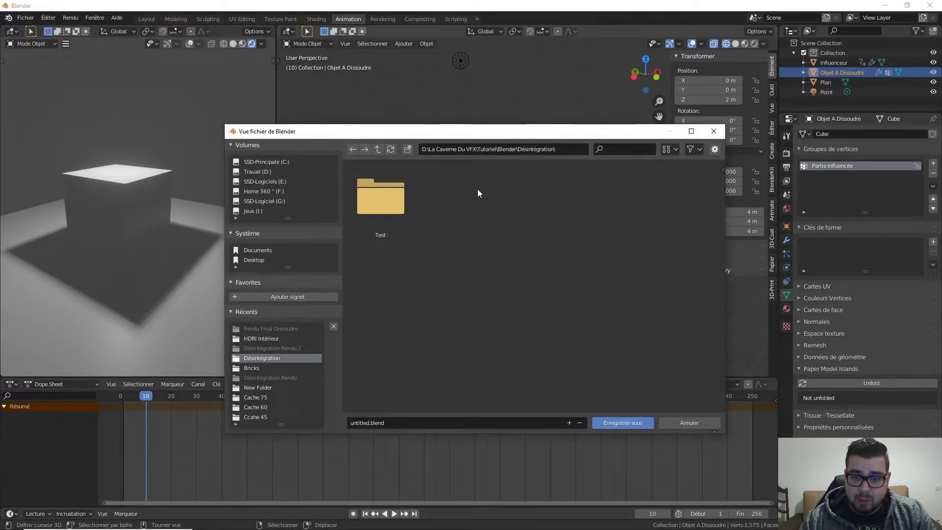
click(377, 148)
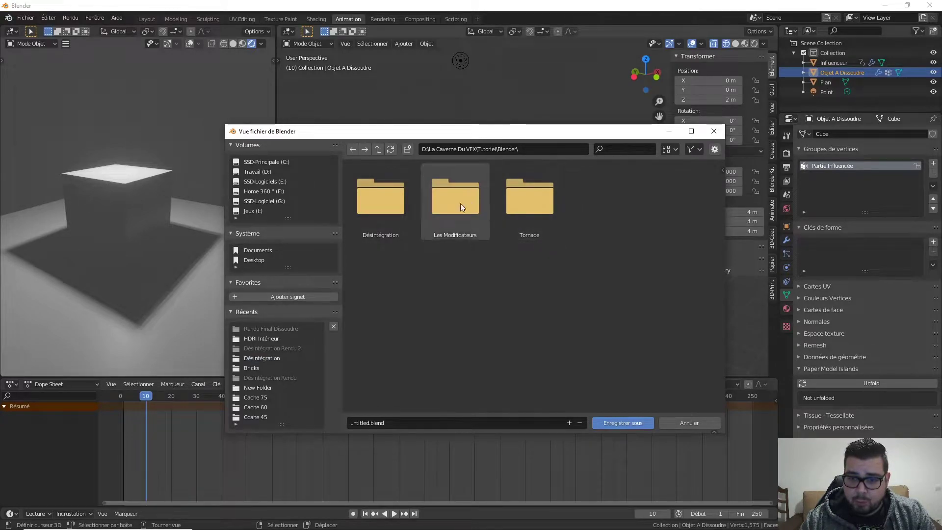
click(388, 210)
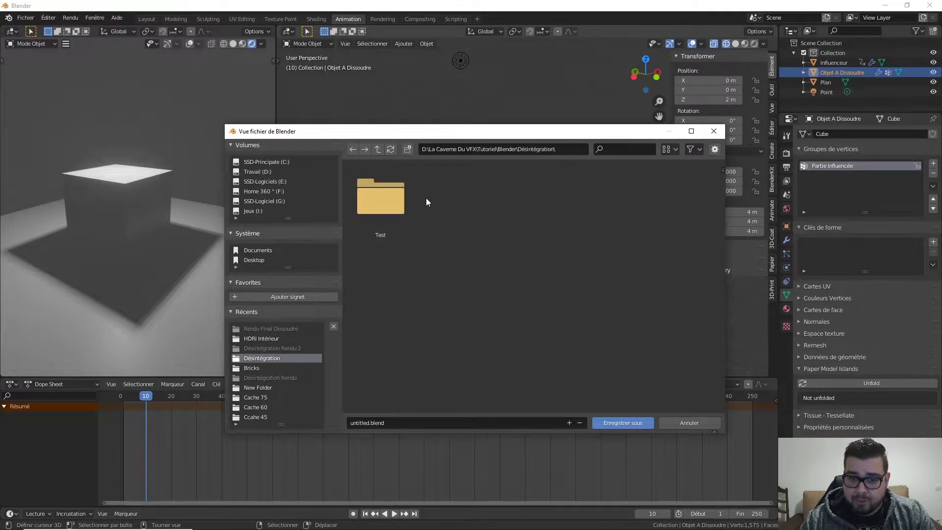
click(407, 149)
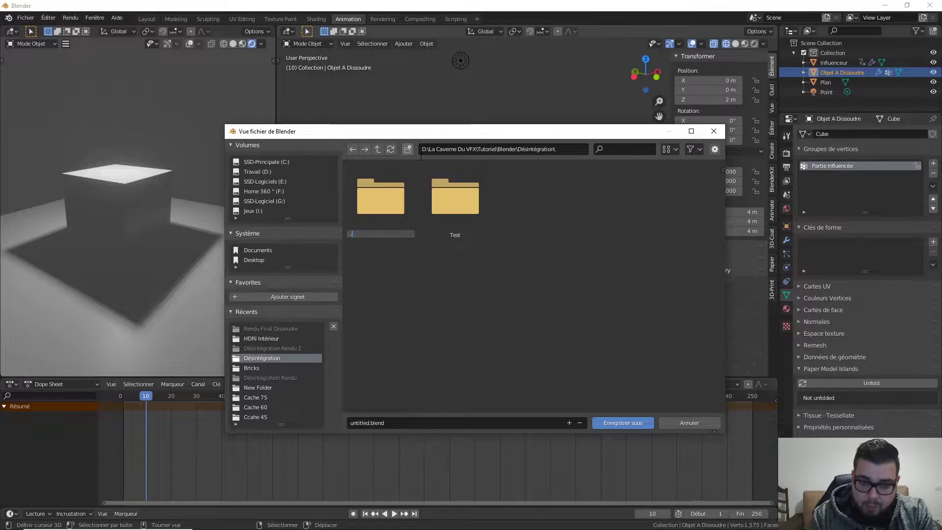
text(.blen)
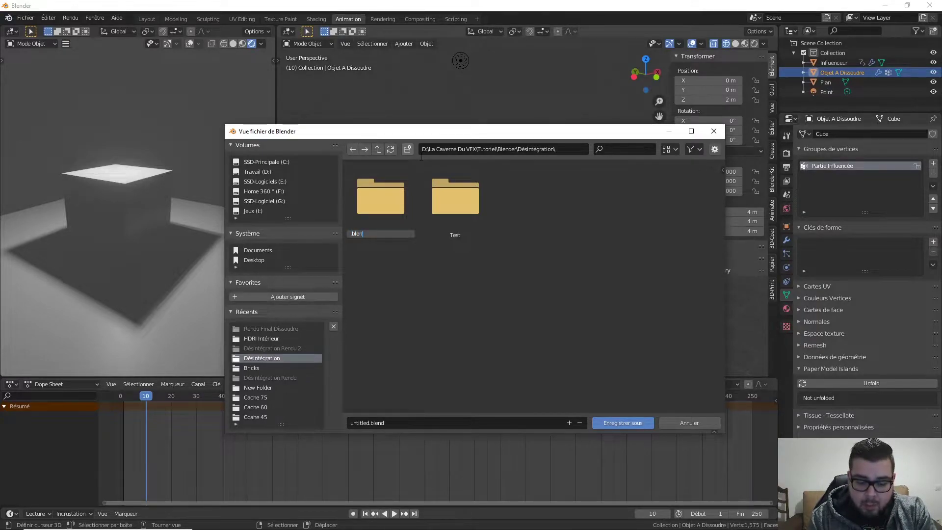
key(Escape)
click(396, 218)
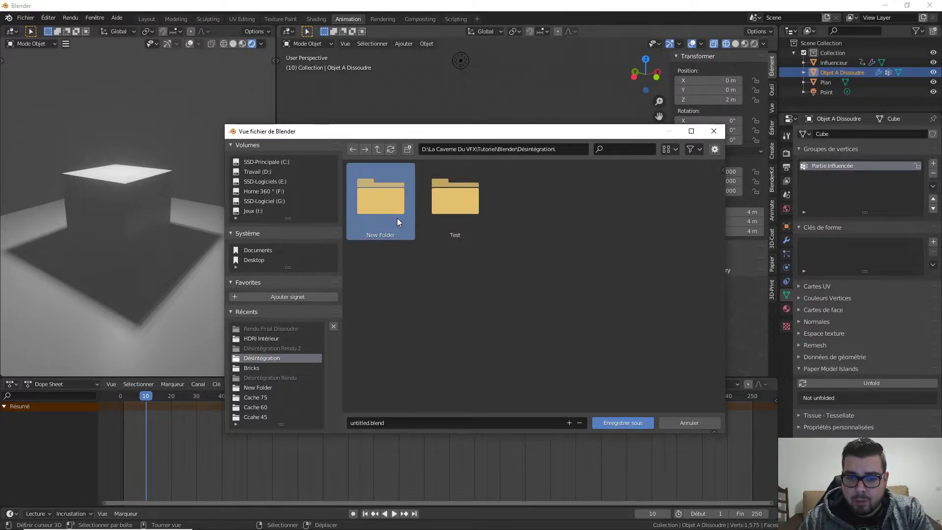
double_click(367, 205)
Step: Name the file "Rendu Final _ Simulation.blend" and save it in the new folder
click(401, 425)
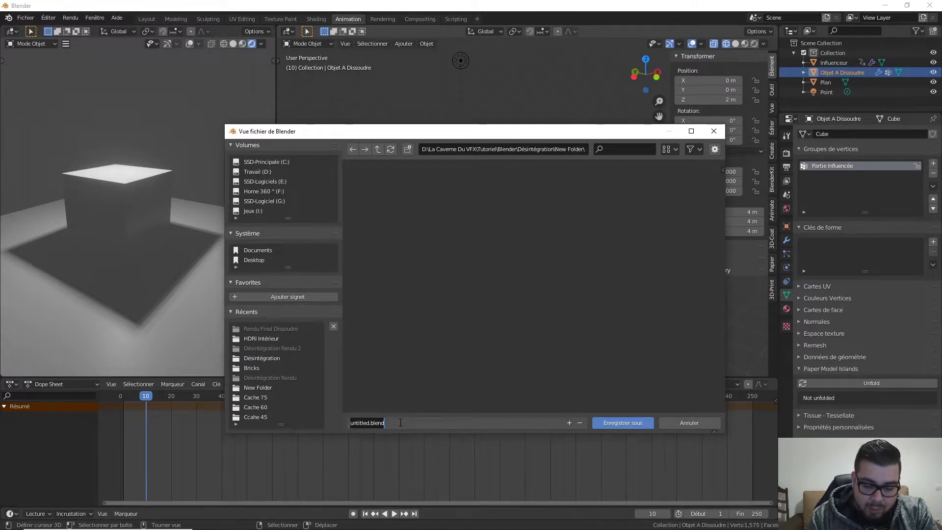
text(Rendu )
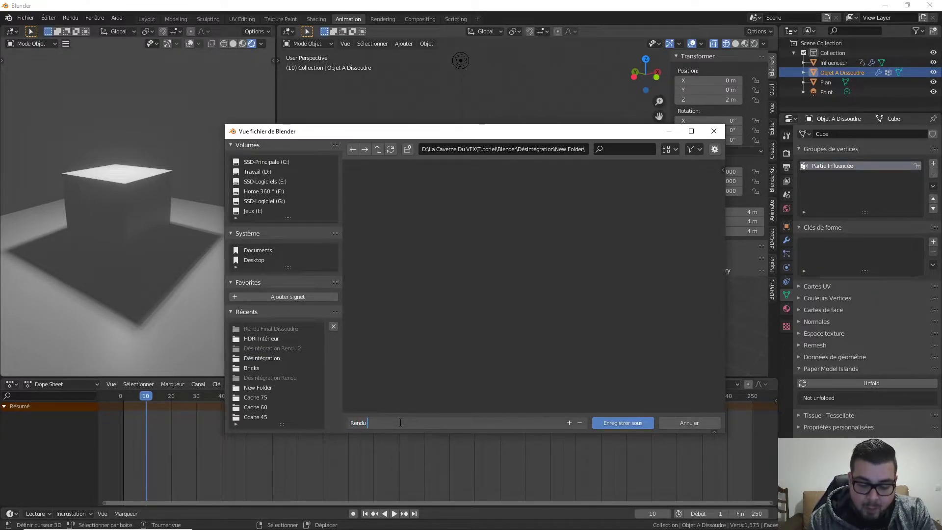
text(Final _Simulation.blend)
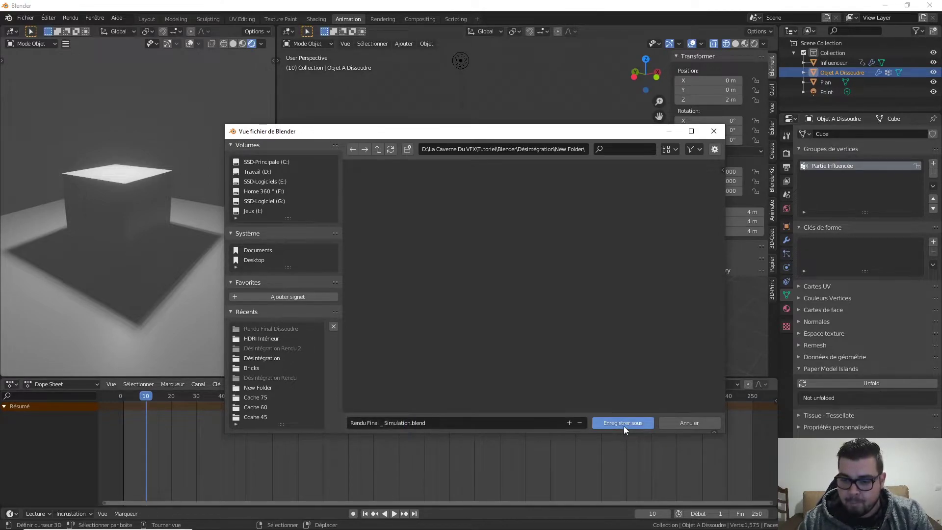
click(623, 424)
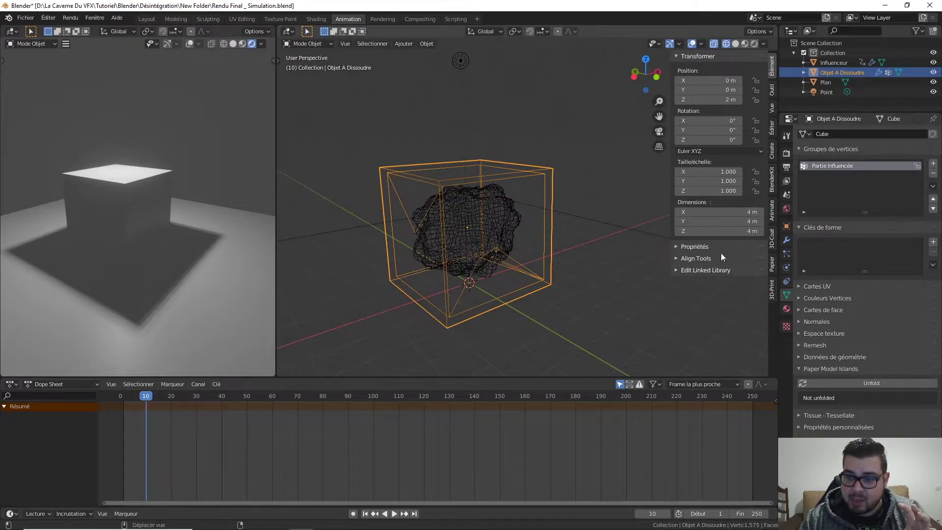
Step: Assign the vertex group Partie Influencée as the canvas surface's weight output and bake the Dynamic Paint cache
click(787, 267)
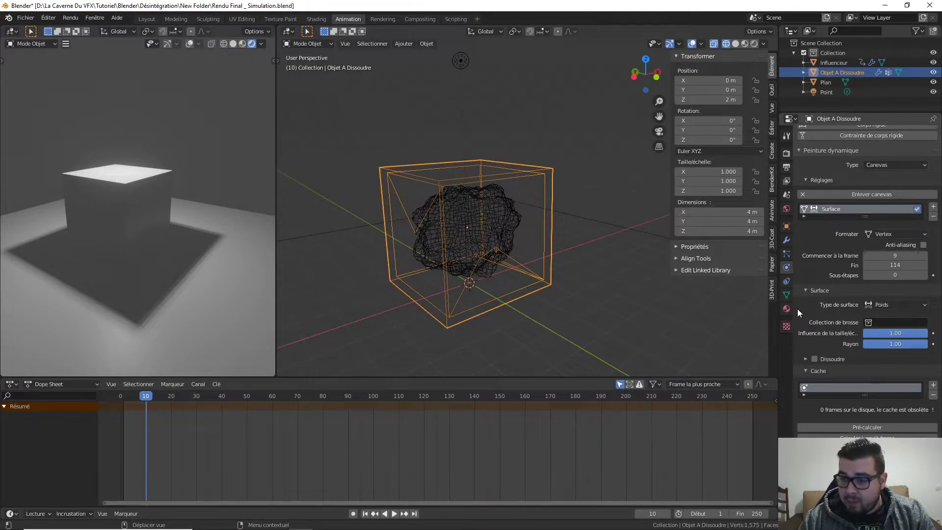
click(786, 295)
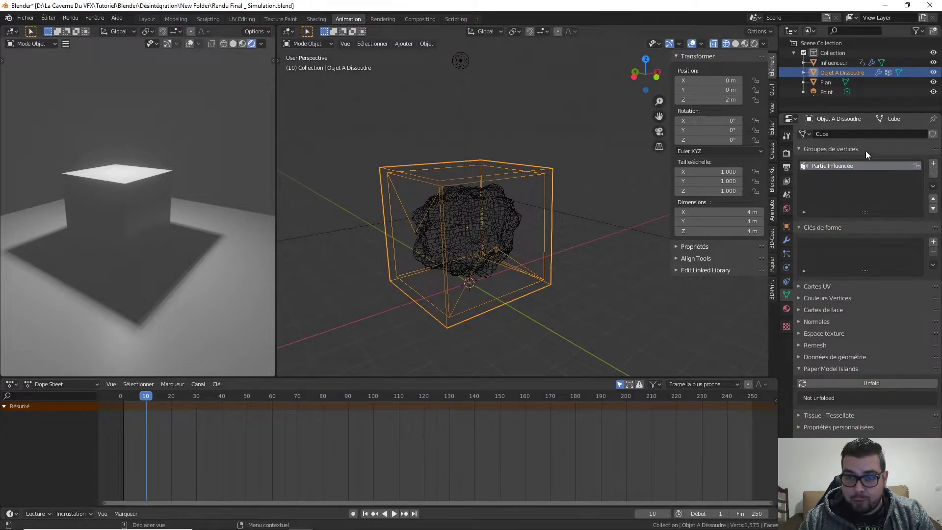
click(786, 269)
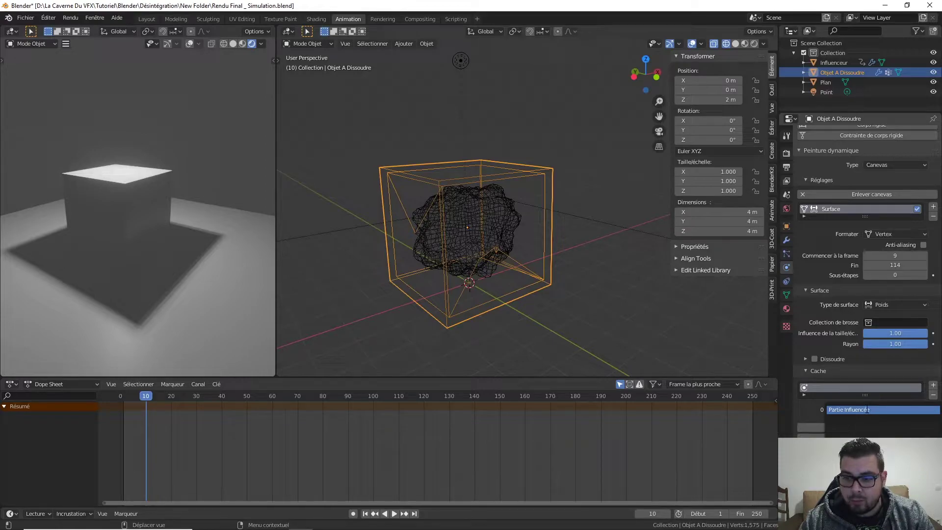
click(875, 409)
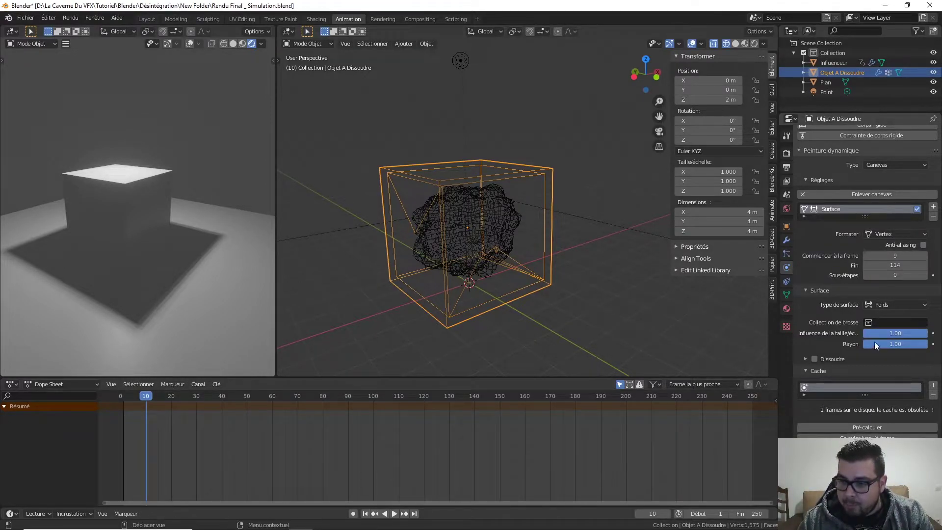
click(872, 427)
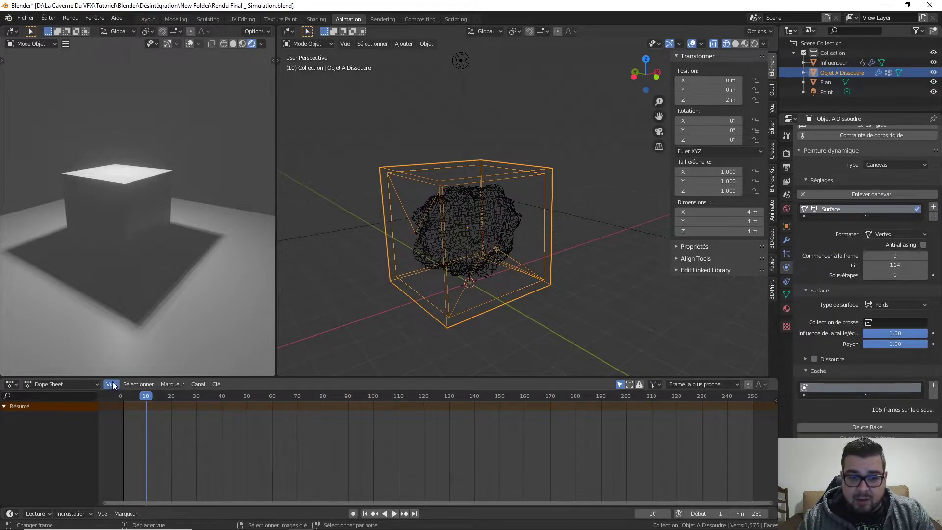
Step: Preview the early dissolve frames, return to frame 1 and add an emitter particle system to Objet A Dissoudre
drag(146, 400, 179, 384)
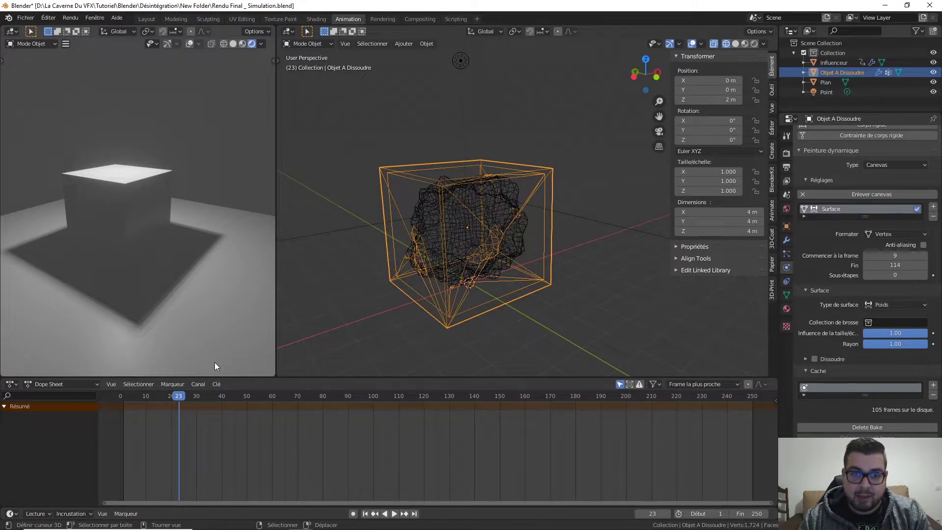
drag(183, 399, 124, 402)
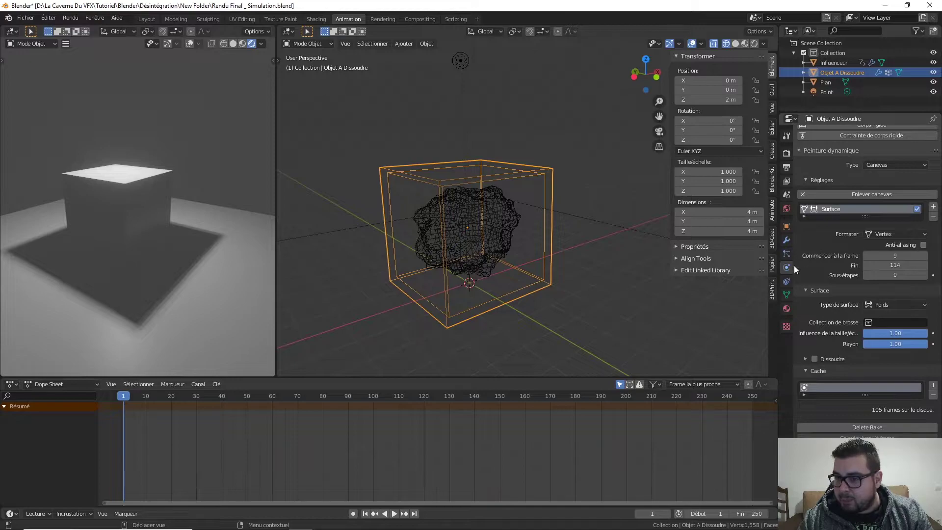
click(786, 254)
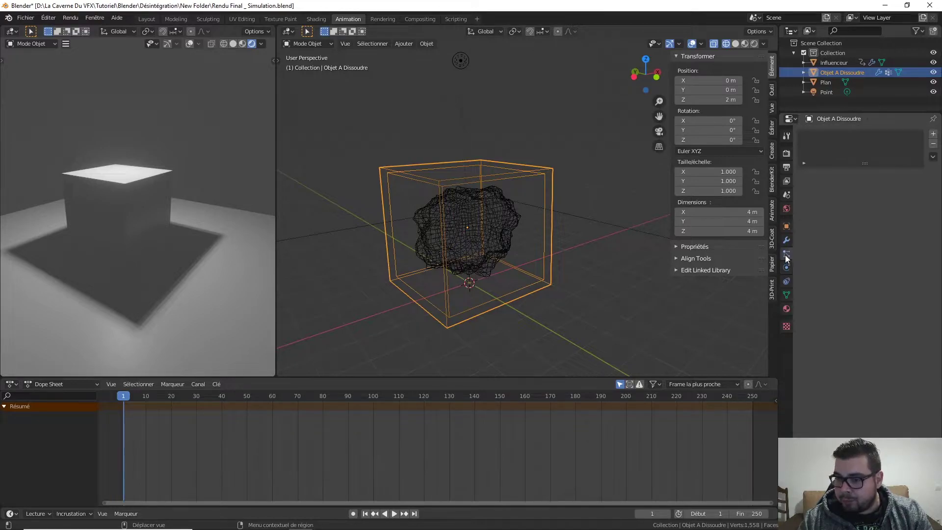
click(933, 135)
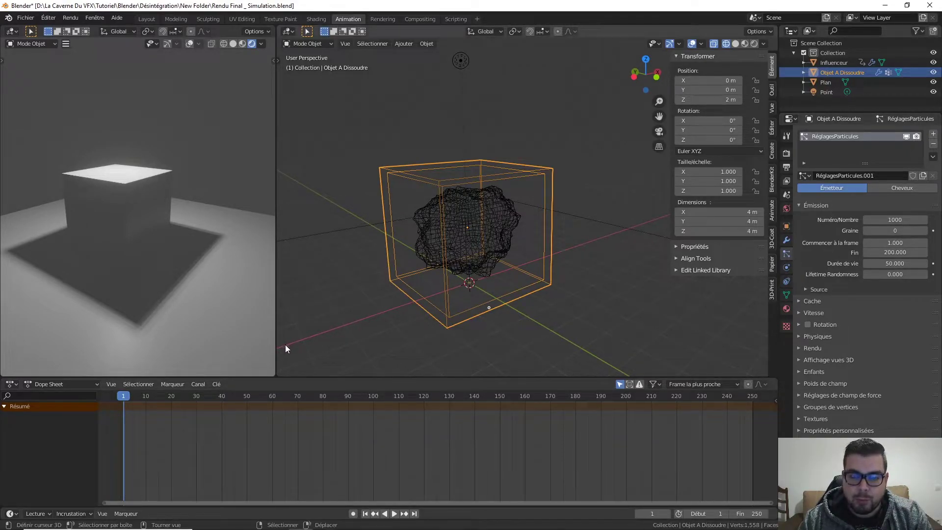
Step: Show the viewport in solid shading, find the frame where the dissolve begins and set the particle emission start to 15
key(z)
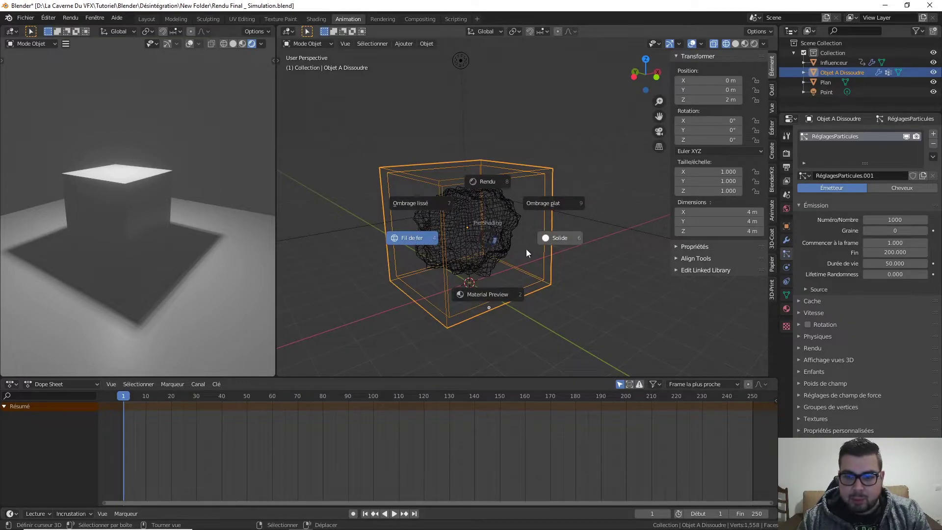
click(531, 252)
key(space)
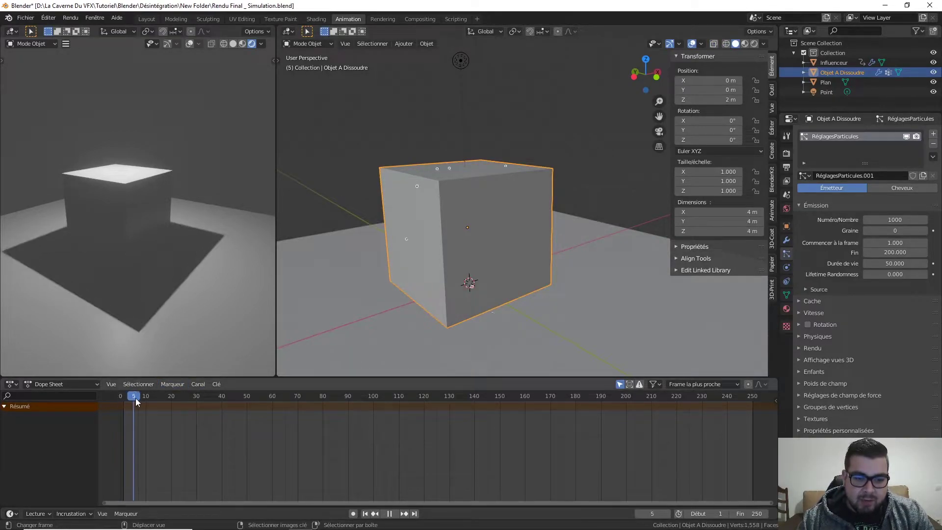
drag(176, 397, 158, 407)
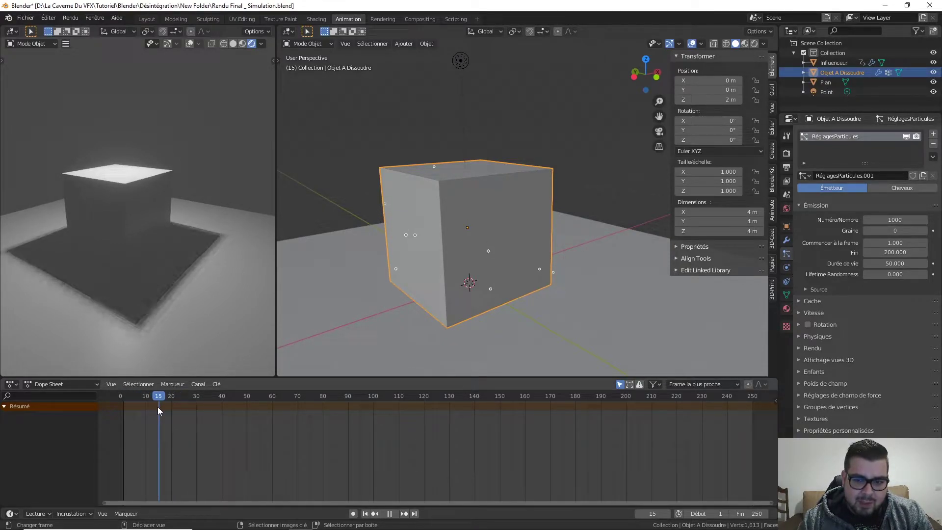
click(895, 242)
key(Return)
Step: Scrub to the frame where the cube has fully dissolved and set the particle emission end to 115
key(space)
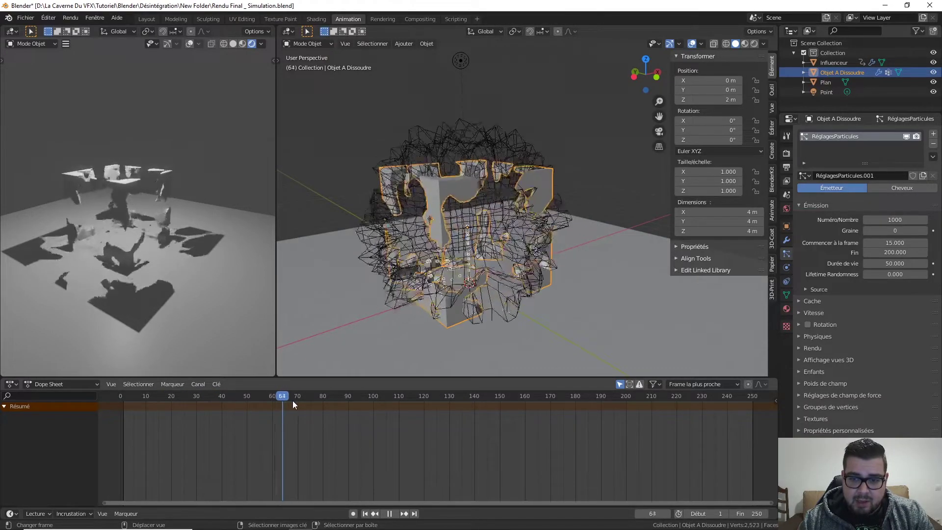
mouse_move(400, 406)
mouse_down()
mouse_move(422, 407)
mouse_move(411, 407)
mouse_up()
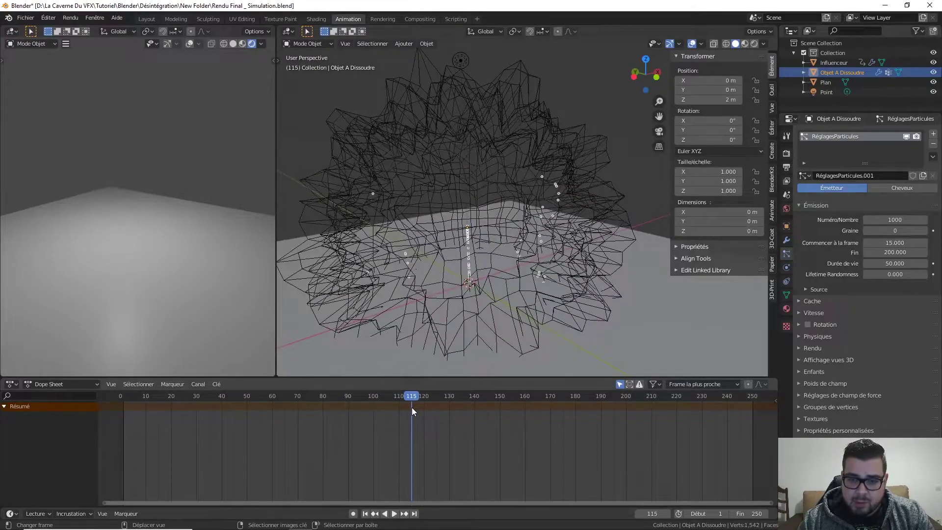
click(888, 252)
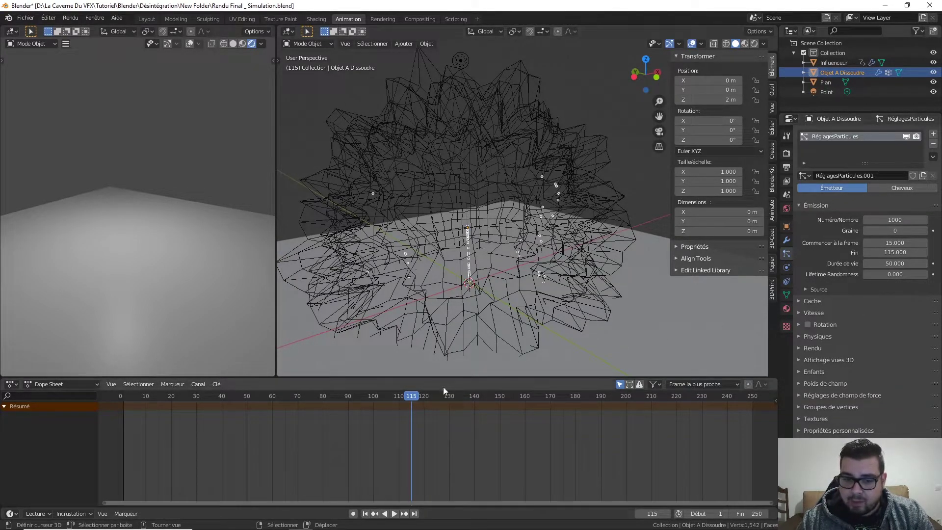
Step: Preview the emission up to frame 100 and set the particles' Lifetime Randomness to 1
key(space)
click(385, 402)
drag(385, 401, 179, 411)
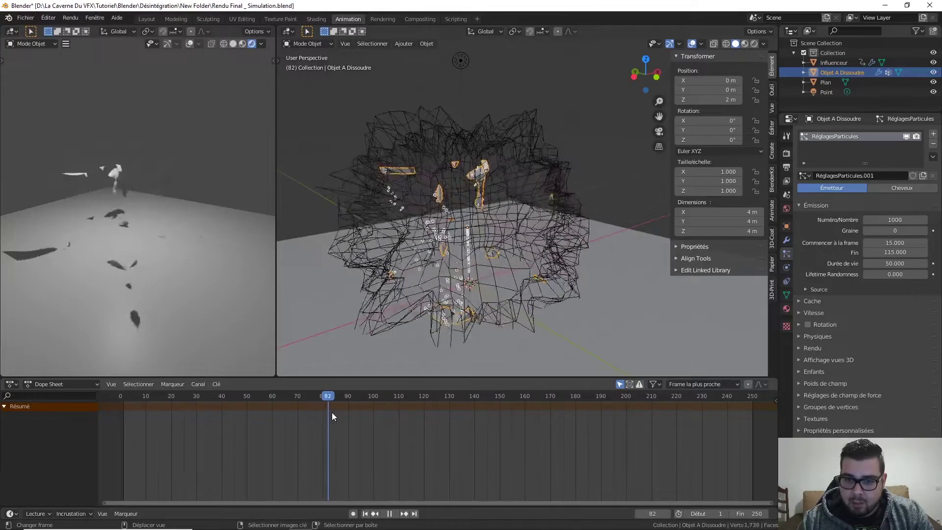
key(space)
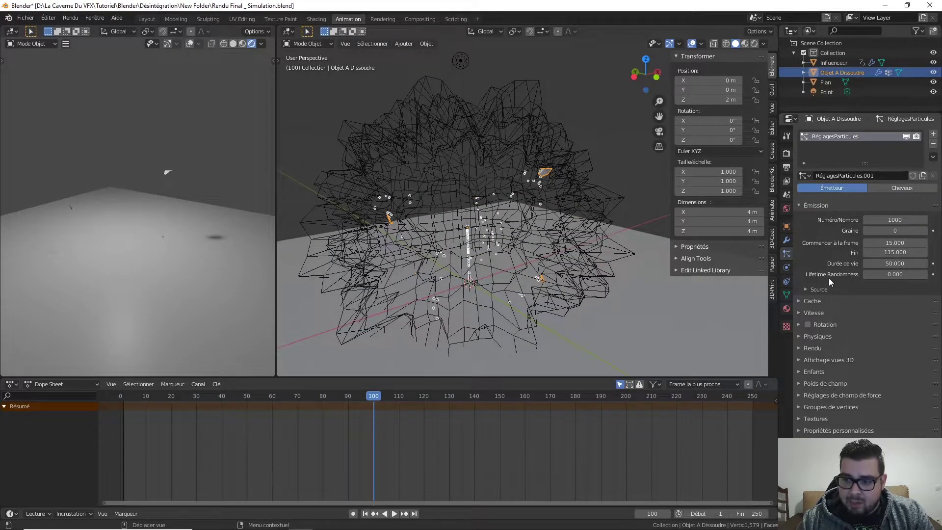
click(893, 274)
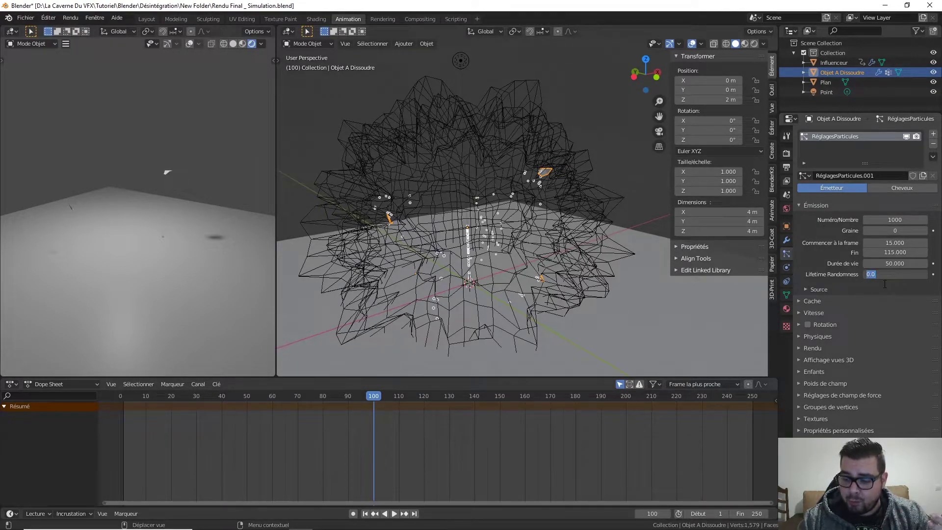
key(Return)
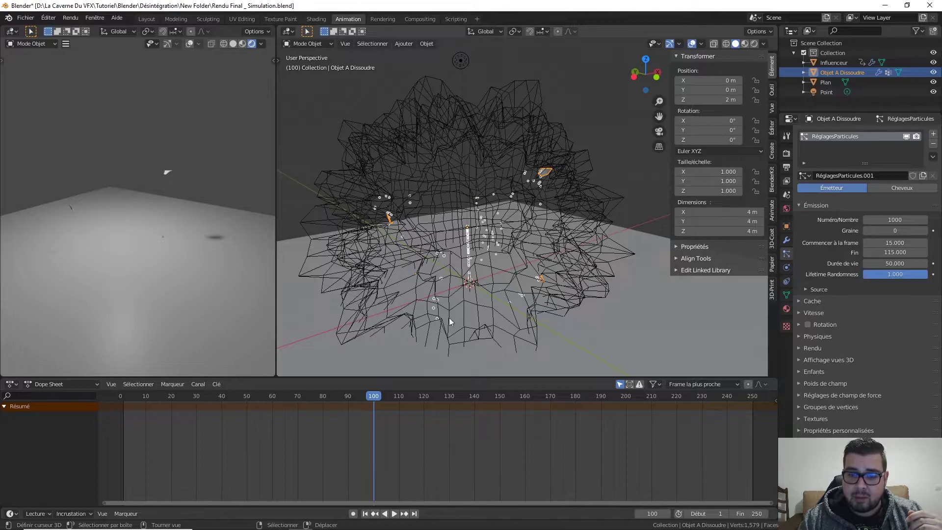
Step: Check the particles at frames 127 and 66 and examine the dissolving cube from another angle in the rendered view
drag(367, 397, 442, 399)
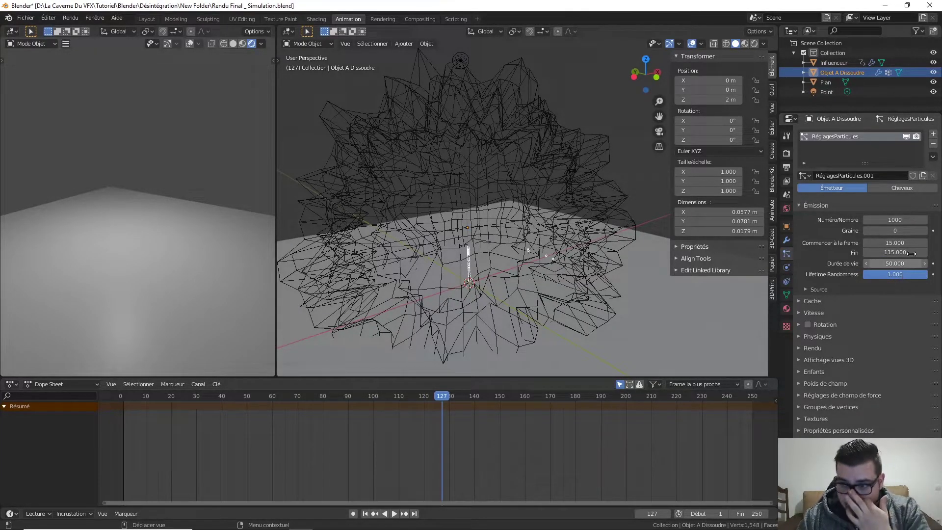
click(896, 222)
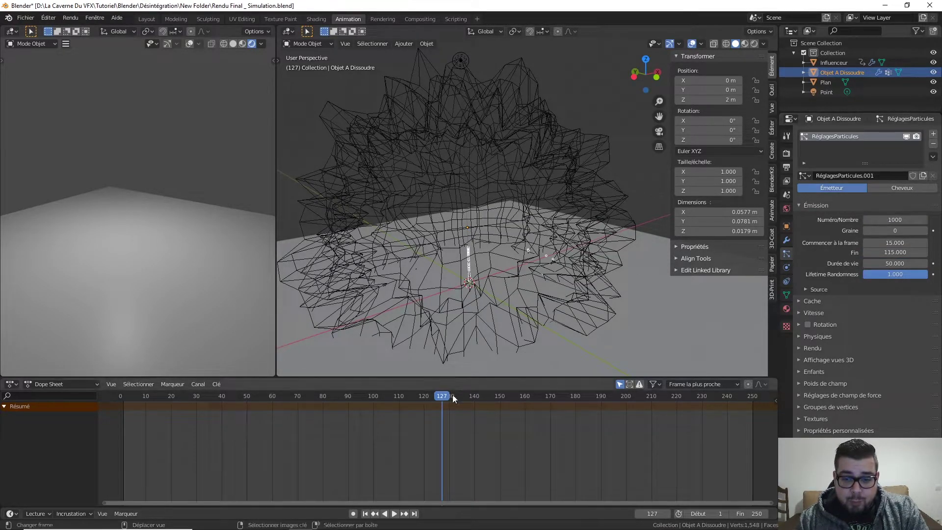
drag(437, 396, 288, 407)
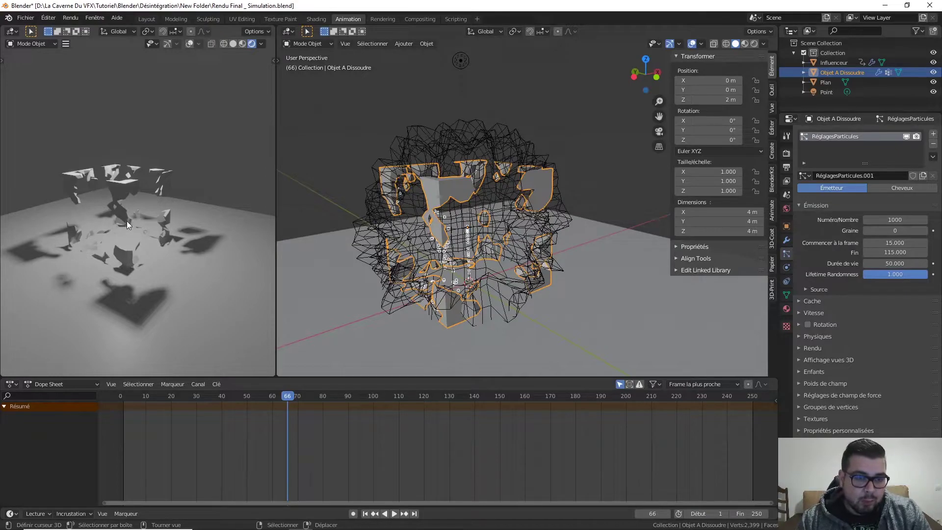
shift+middle_drag(135, 228, 152, 211)
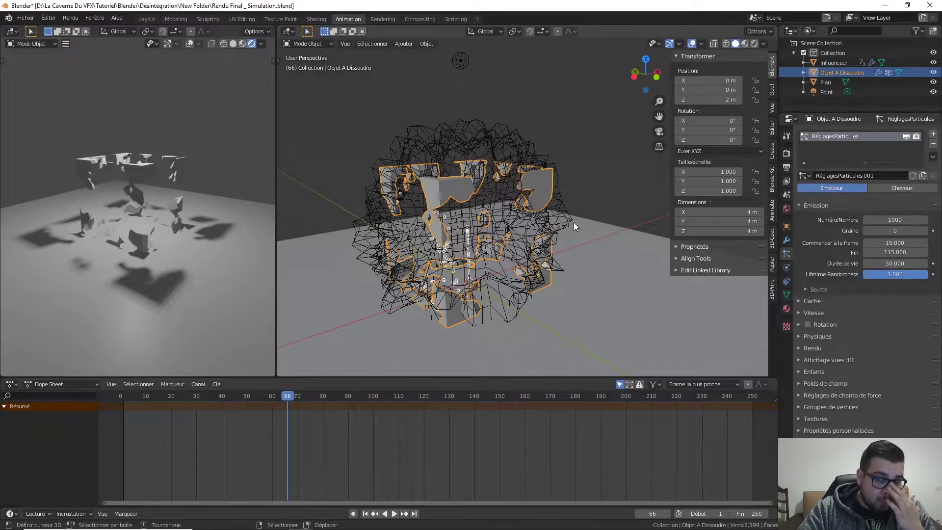
middle_drag(140, 193, 71, 200)
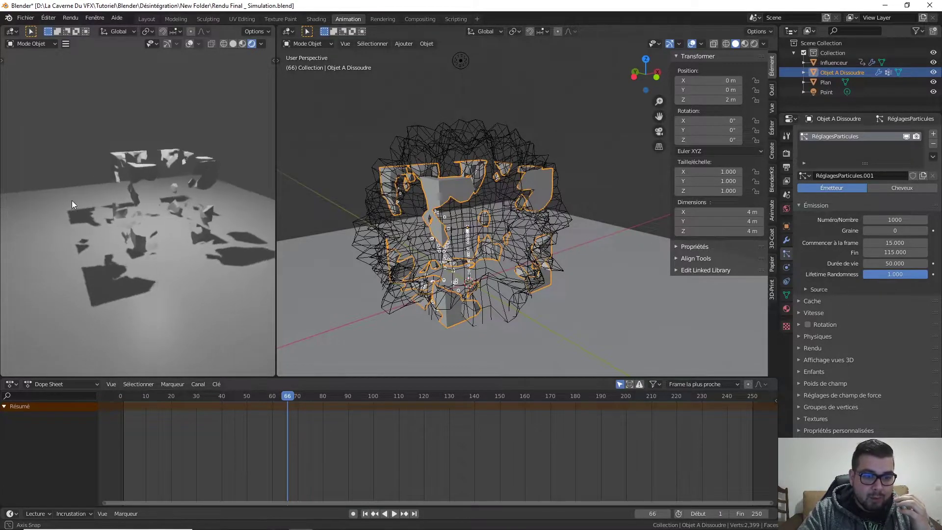
Step: Examine the dissolving cube up close in the rendered view and expand the particle system's Render settings
scroll(146, 186, up, 3)
middle_drag(146, 187, 207, 181)
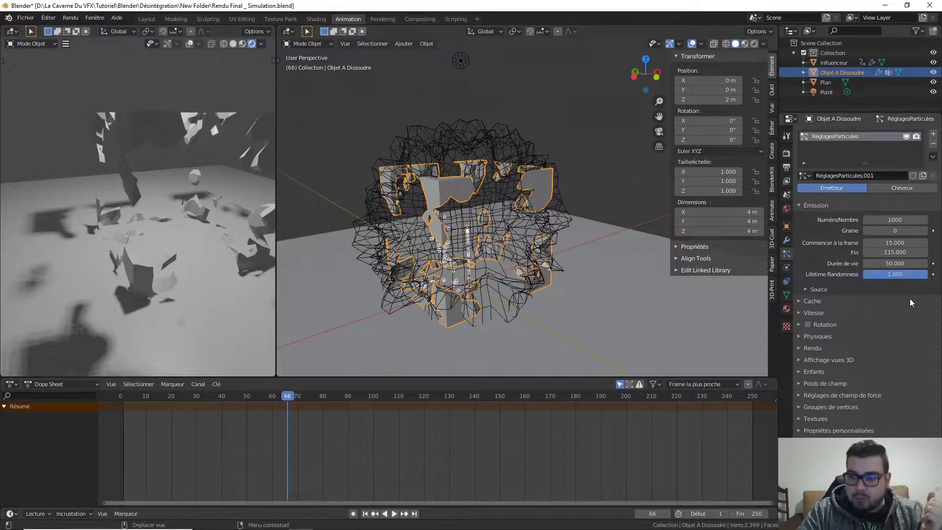
click(802, 347)
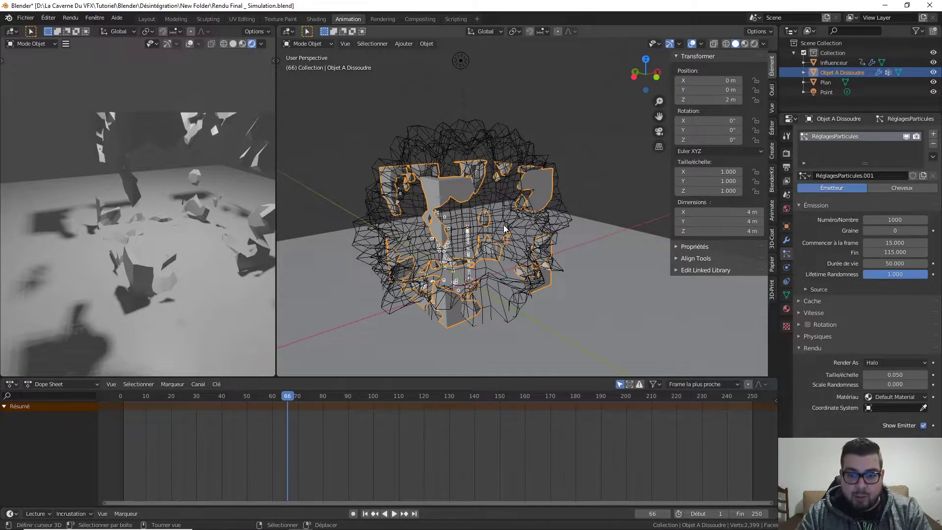
Step: Add an ico sphere mesh to the scene with its Subdivisions set to 1
scroll(505, 229, down, 3)
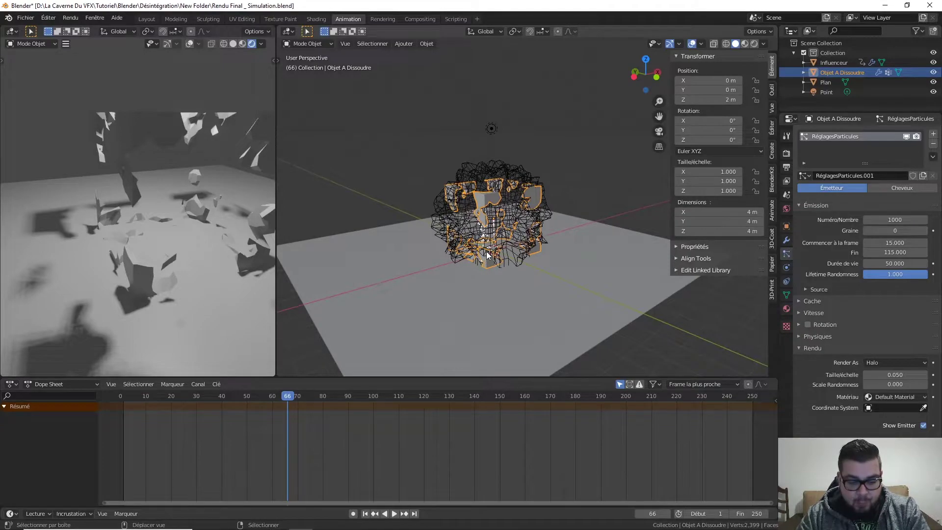
key(shift+a)
mouse_move(470, 140)
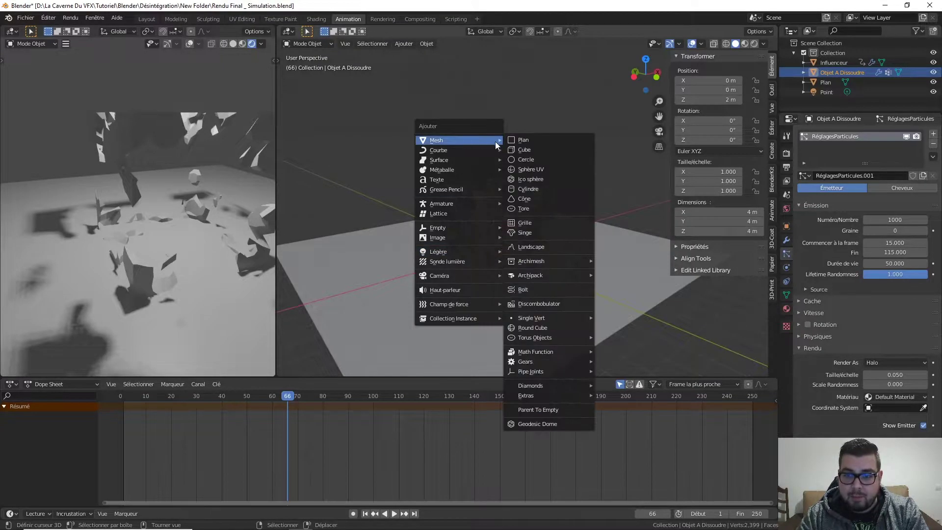
click(556, 181)
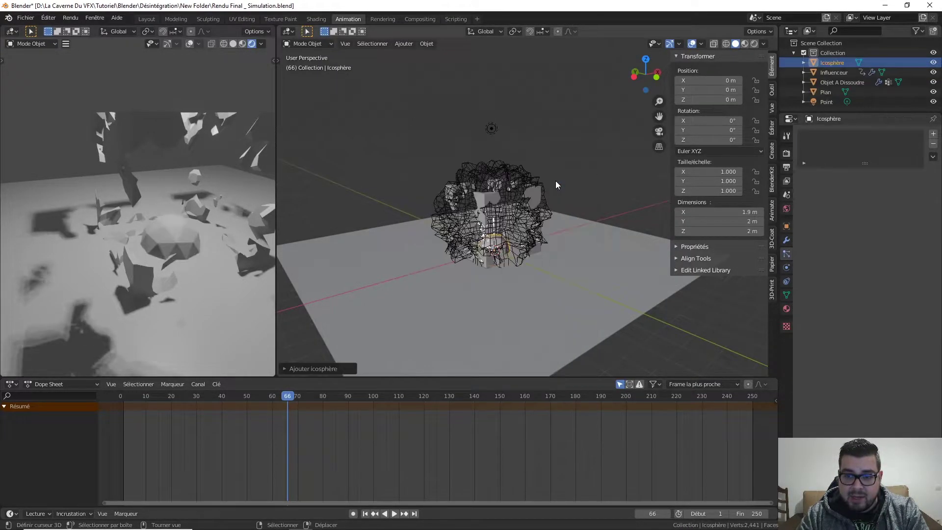
click(287, 367)
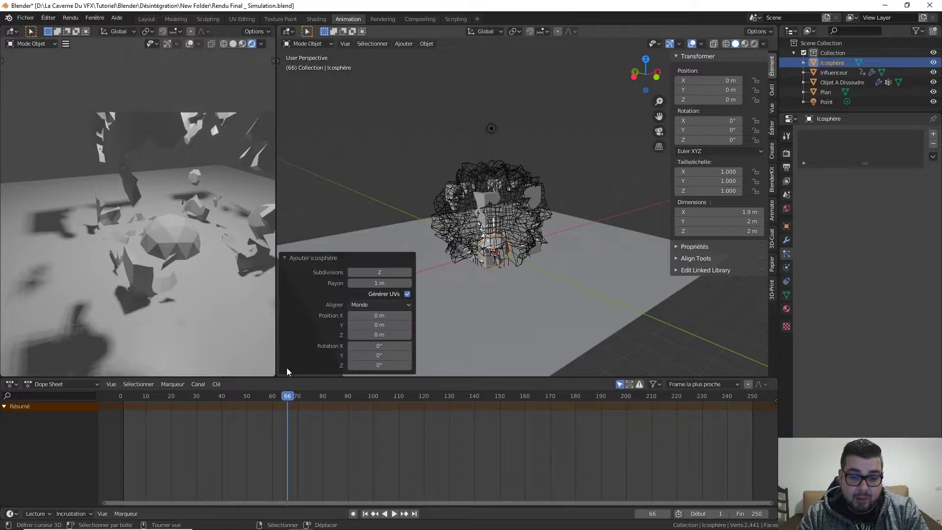
click(380, 272)
text(1)
key(Return)
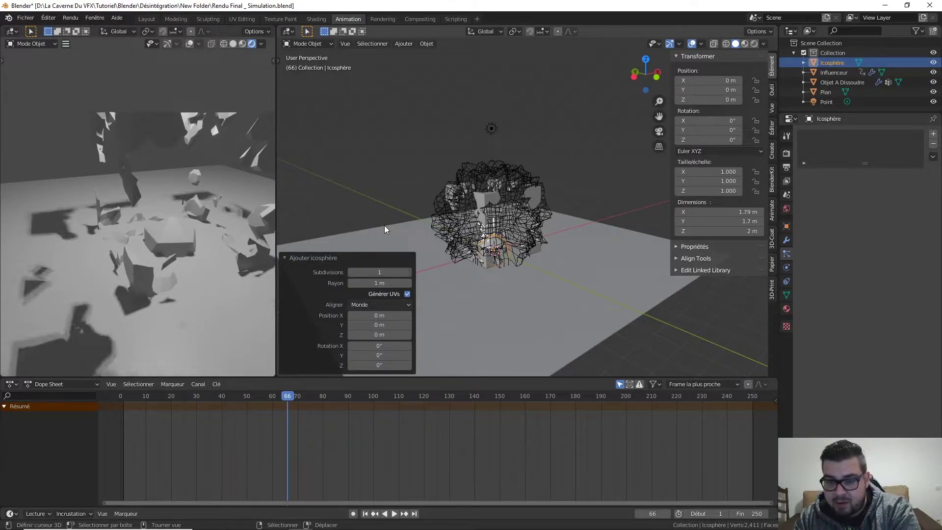
Step: Move the ico sphere down along the global Z axis by about 6.31 m, below the ground plane
click(431, 105)
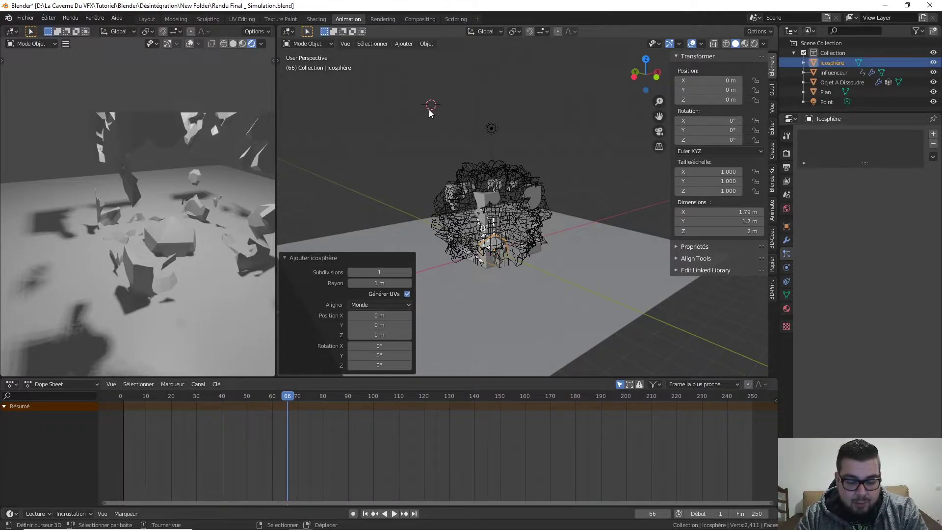
key(g)
key(z)
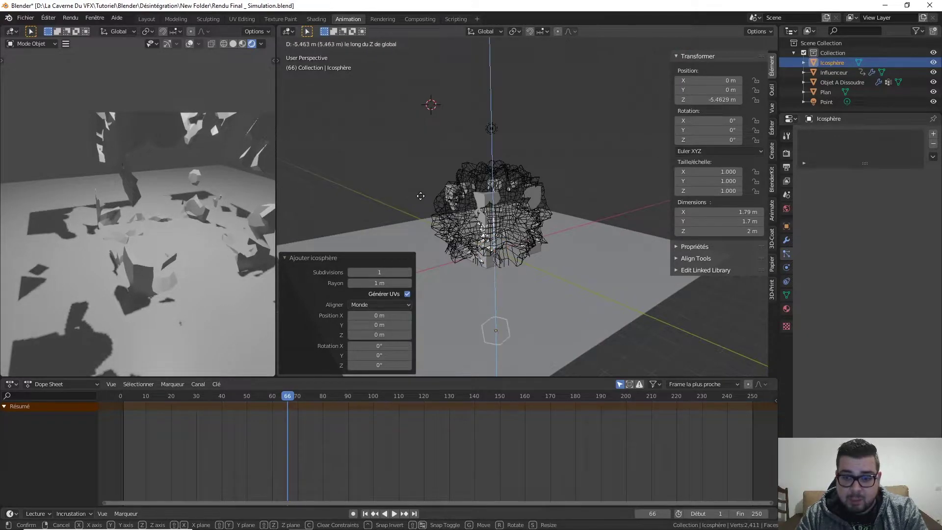
click(420, 203)
middle_drag(528, 276, 505, 174)
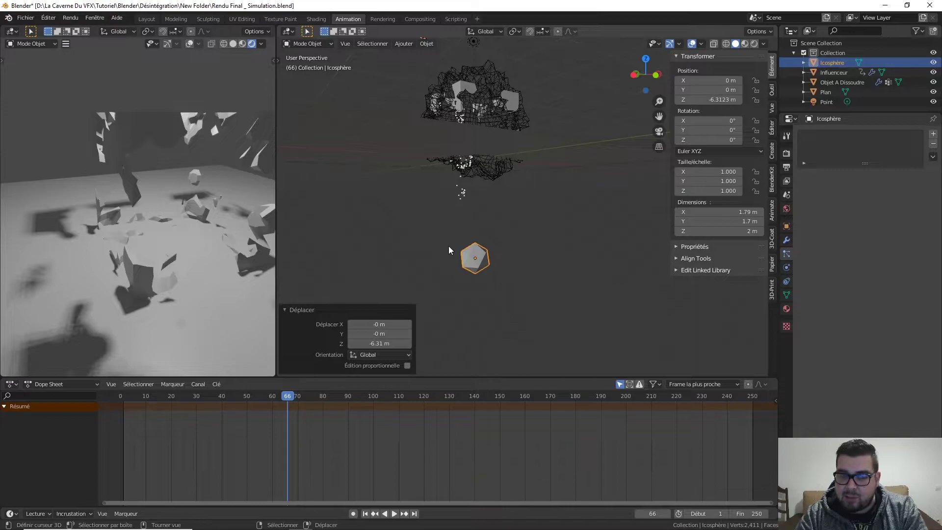
Step: Set the dissolving cube's particles to render as Object, using the ico sphere as the instance object
click(513, 102)
click(520, 102)
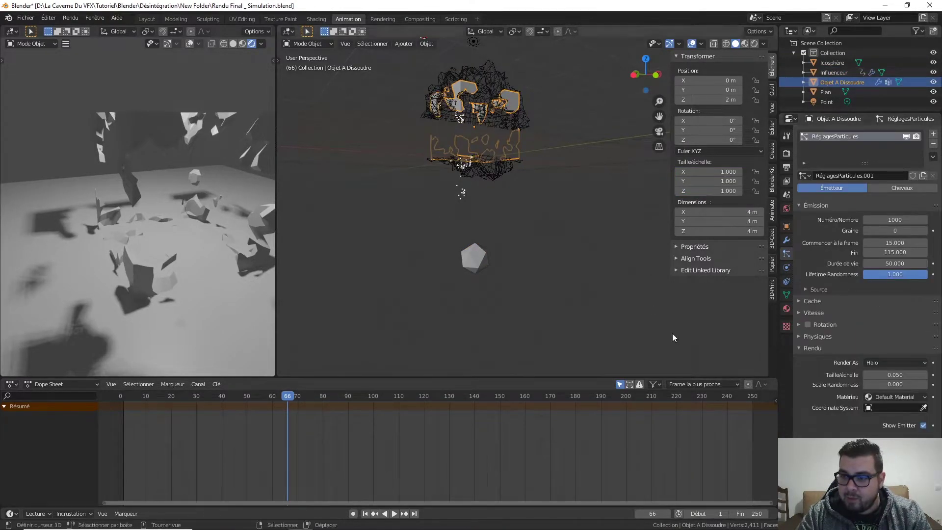
click(886, 362)
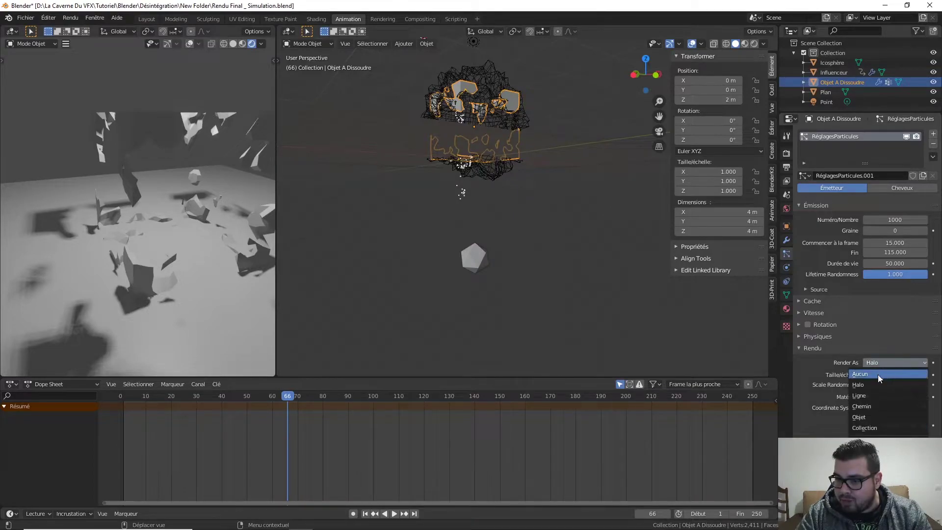
click(870, 417)
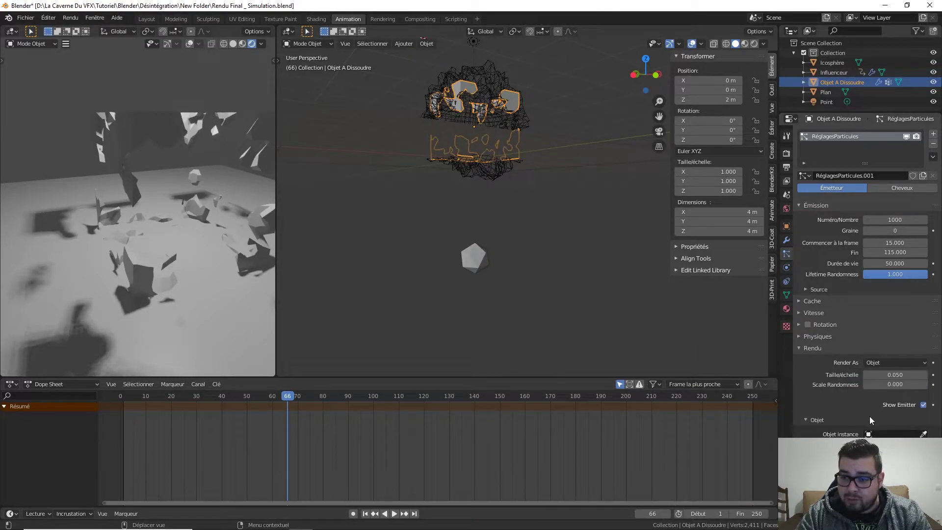
click(903, 435)
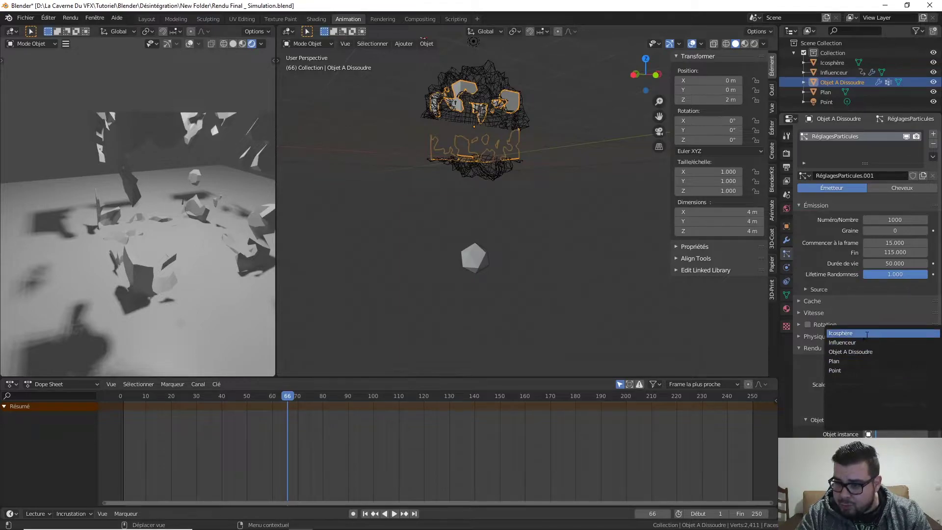
click(841, 333)
Step: Rename the ico sphere as "Particules Principale"
click(839, 62)
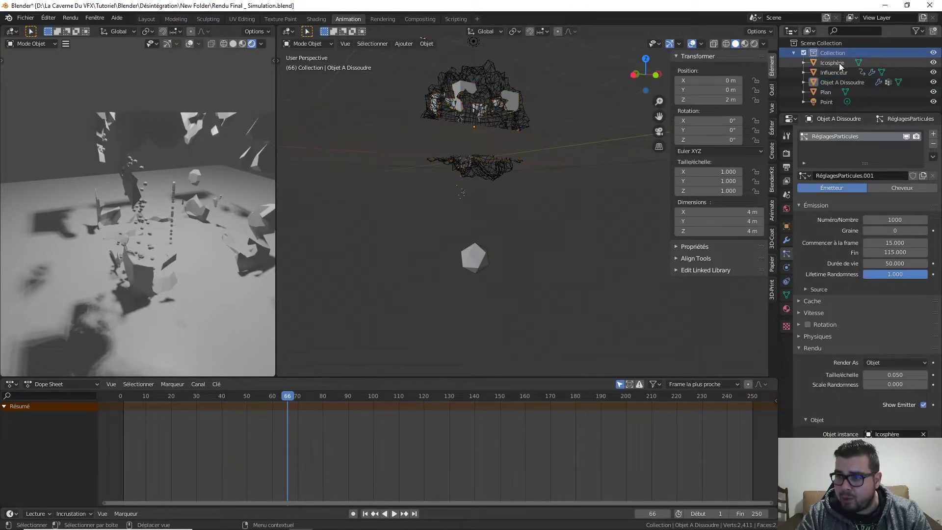
double_click(835, 63)
text(P)
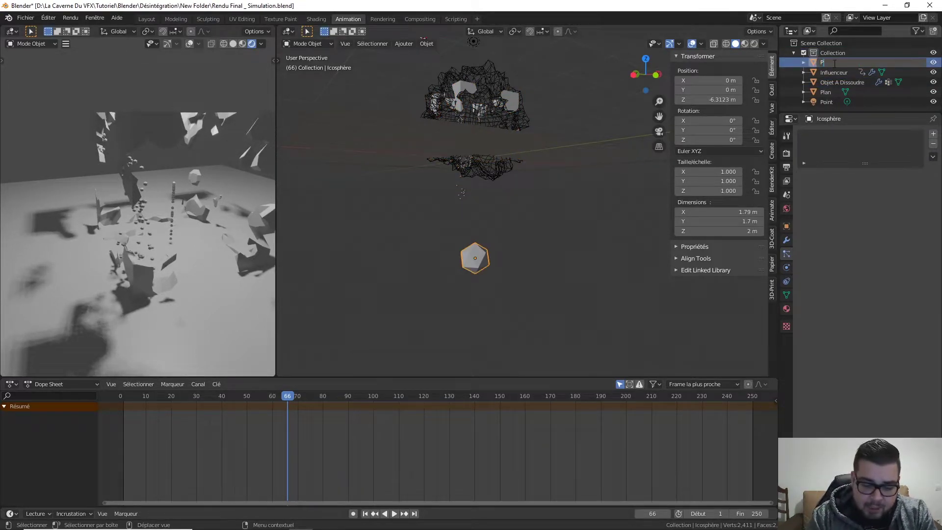
text(articules)
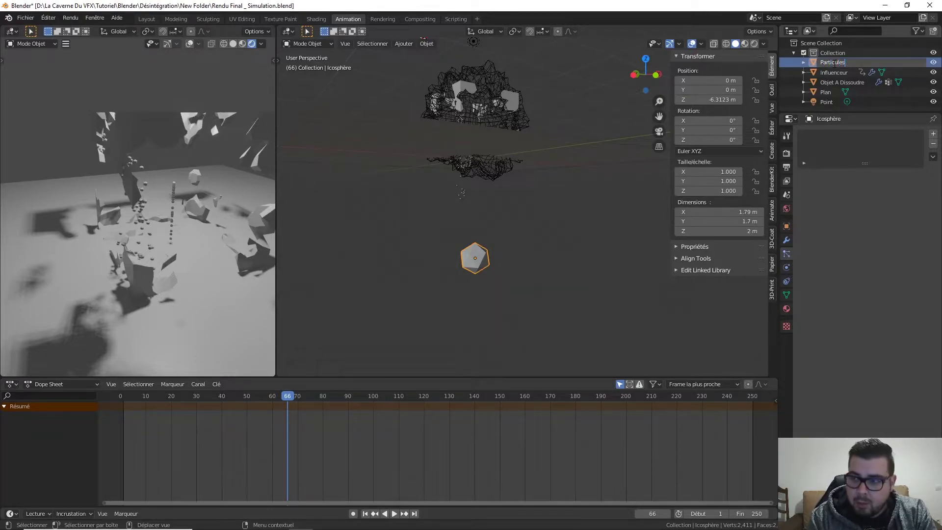
text( Principale)
key(Return)
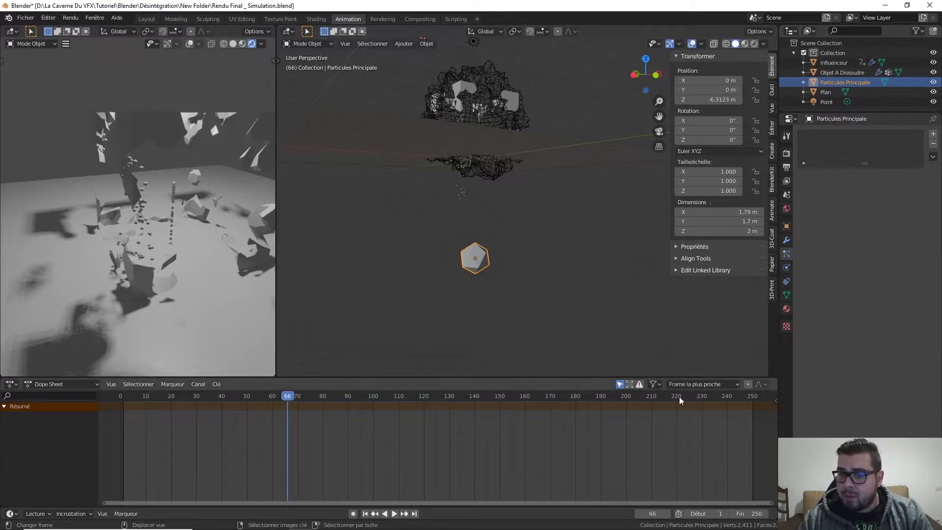
Step: Create a new material on the particle object with an Emission surface and a light blue colour
click(786, 309)
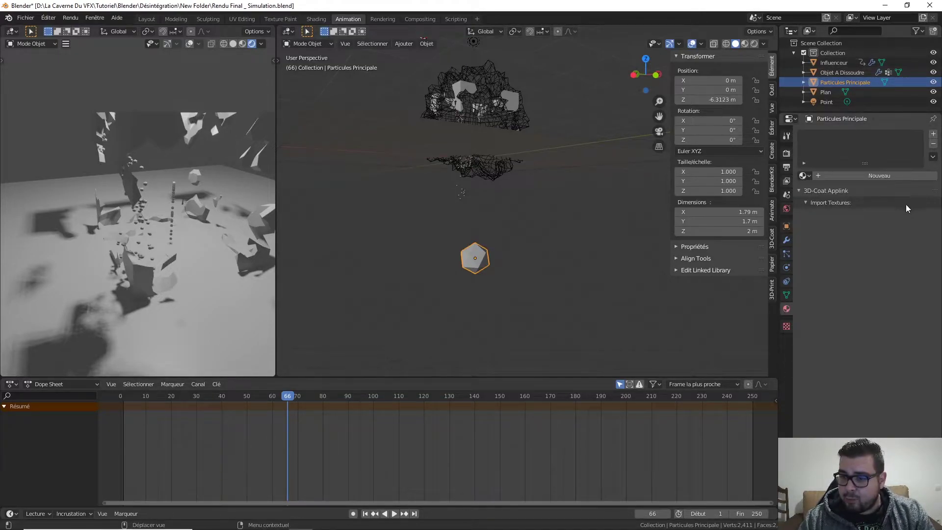
click(864, 175)
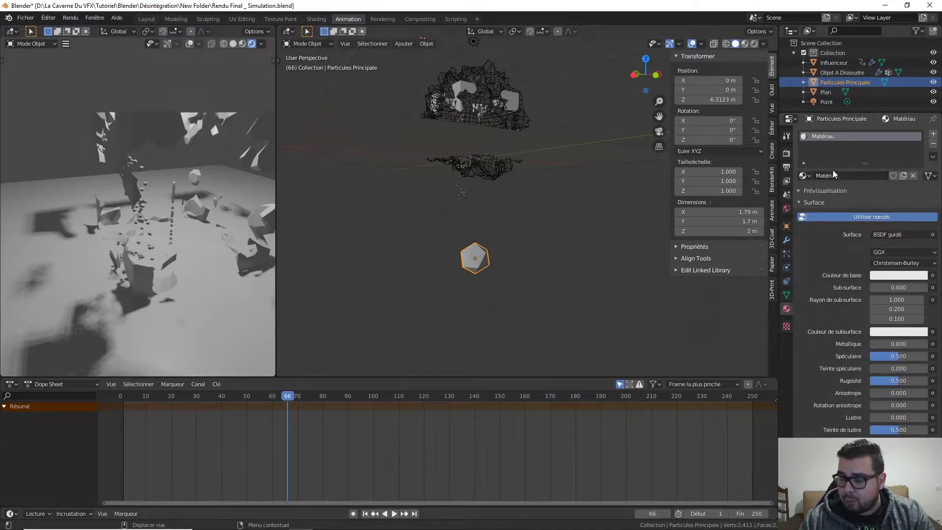
click(896, 234)
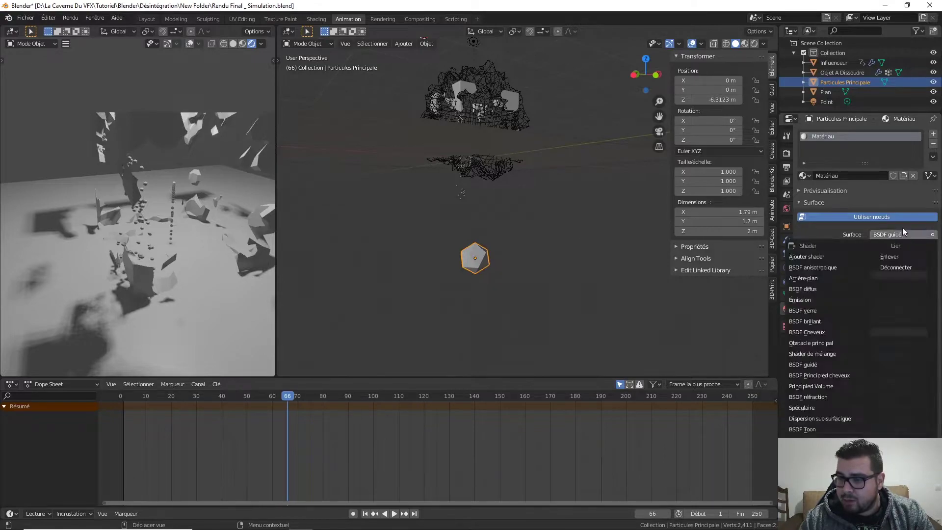
click(809, 298)
click(905, 254)
click(880, 140)
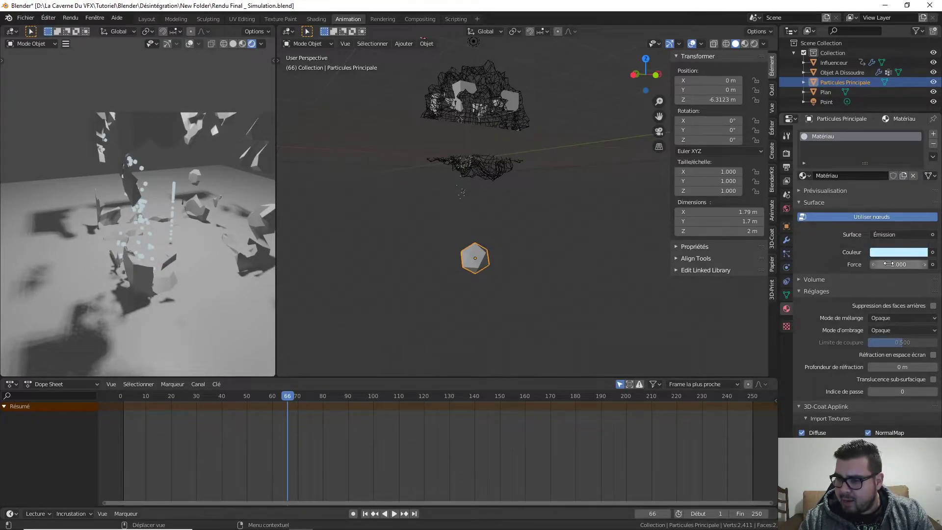
Step: Set the emission material's strength to 25
drag(898, 261, 892, 261)
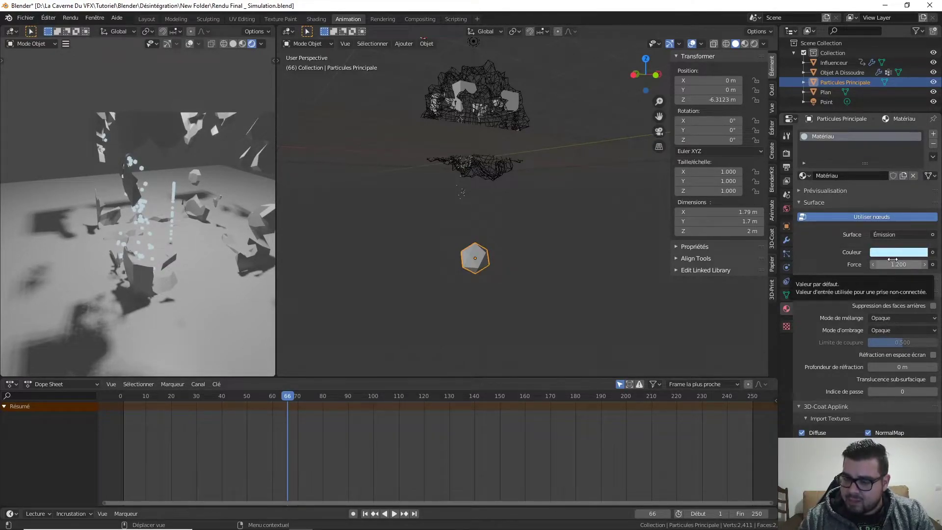
click(894, 264)
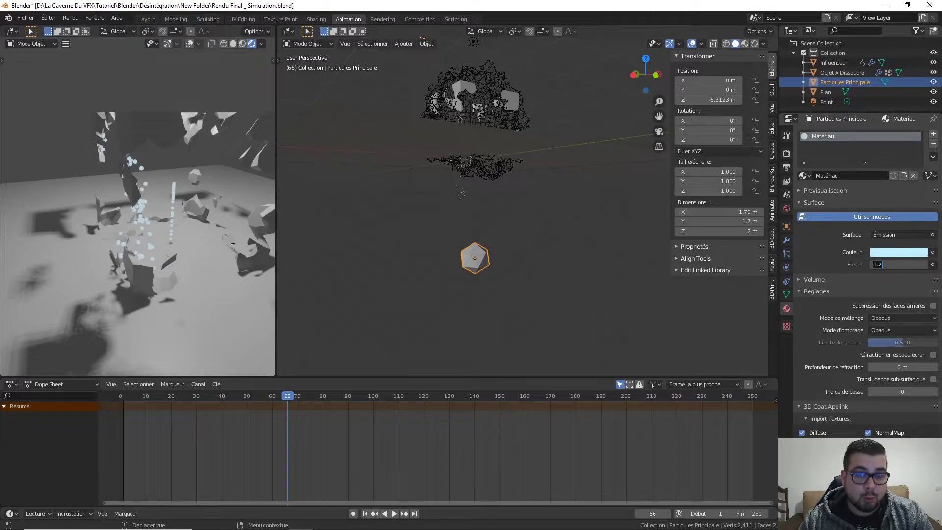
key(Return)
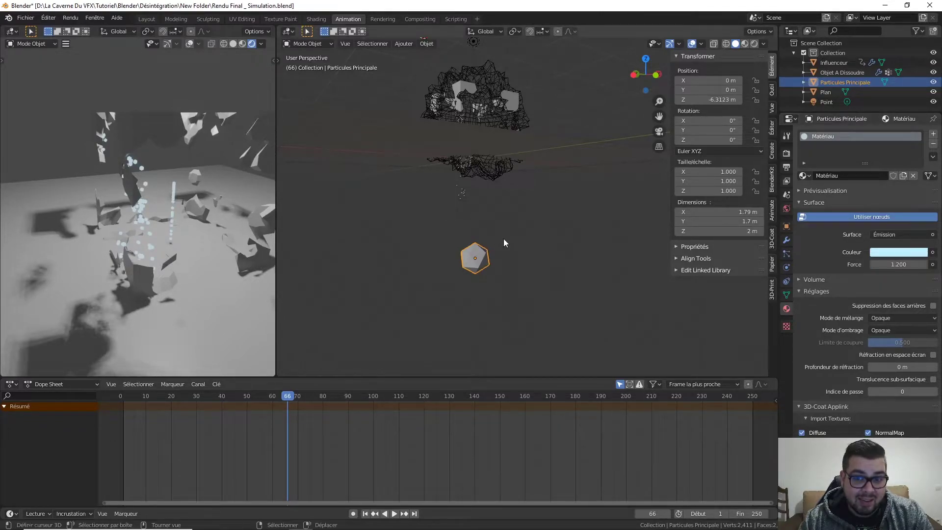
double_click(898, 265)
text(25)
key(Return)
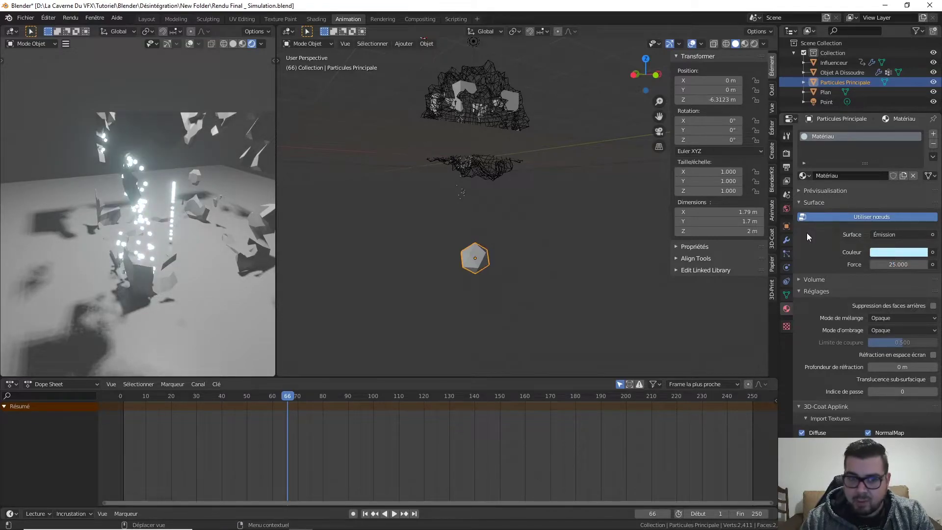
Step: Examine the glowing particles around the dissolving cube from several angles in the rendered view
middle_drag(190, 214, 147, 157)
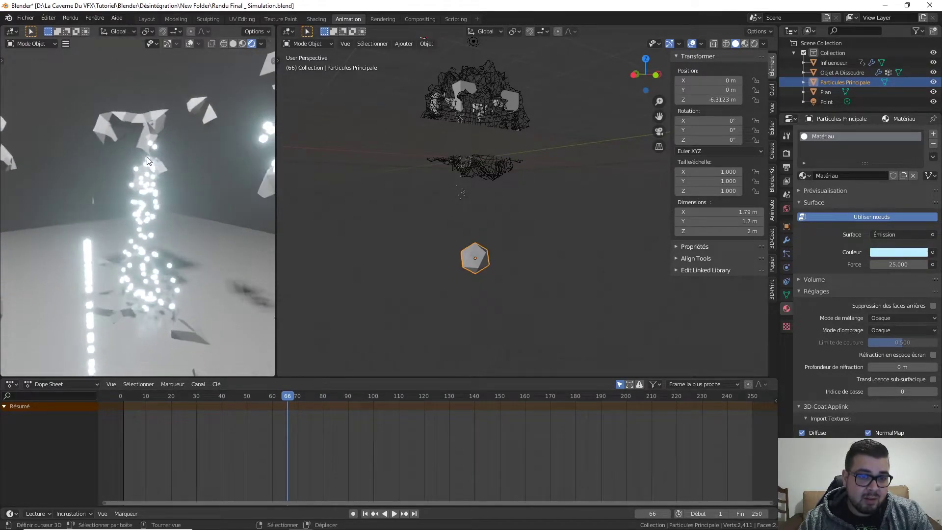
middle_drag(145, 234, 87, 168)
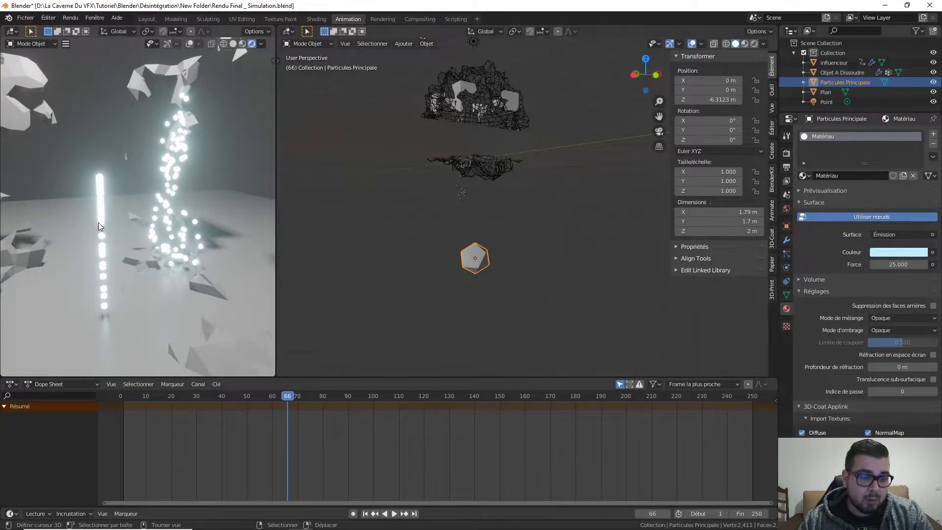
middle_drag(108, 204, 178, 132)
middle_drag(170, 194, 194, 159)
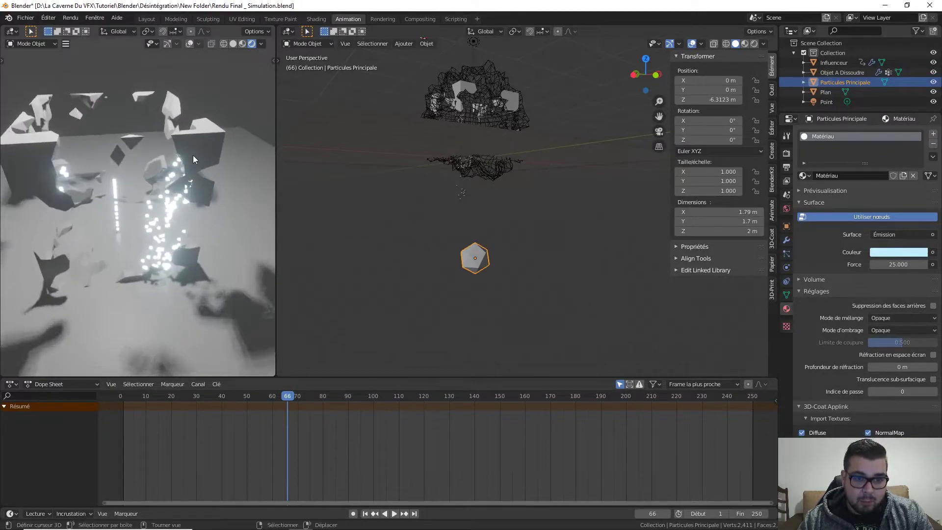
middle_drag(153, 260, 175, 201)
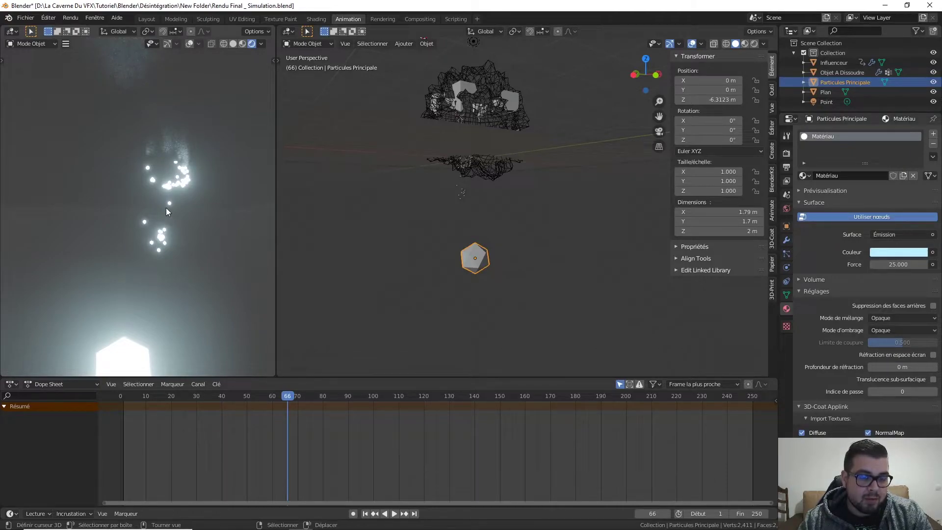
shift+middle_drag(174, 131, 154, 190)
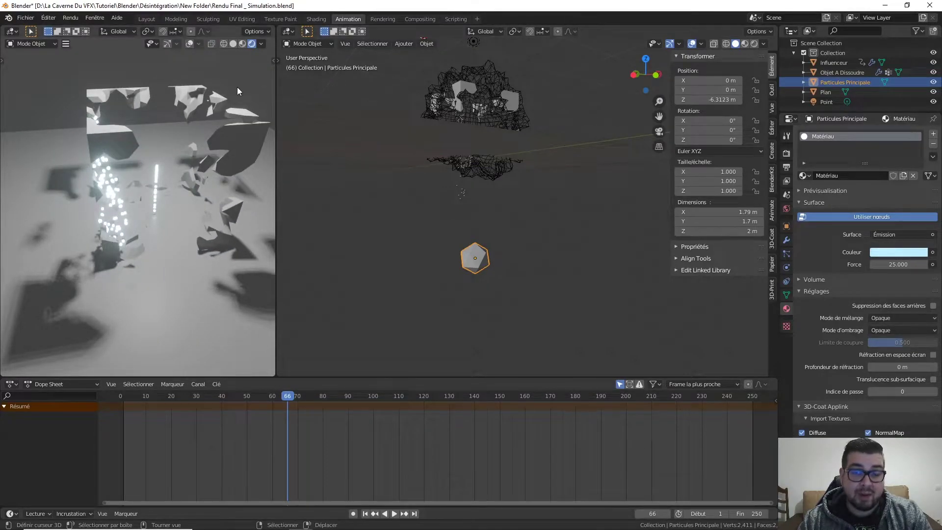
Step: Select the dissolving cube and snap the 3D cursor to it
middle_drag(522, 224, 490, 226)
click(461, 205)
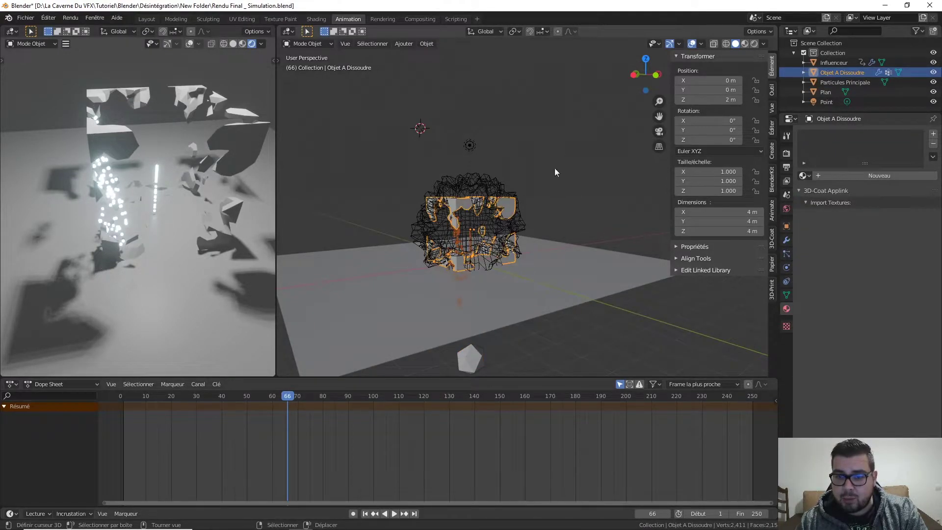
middle_drag(475, 211, 463, 202)
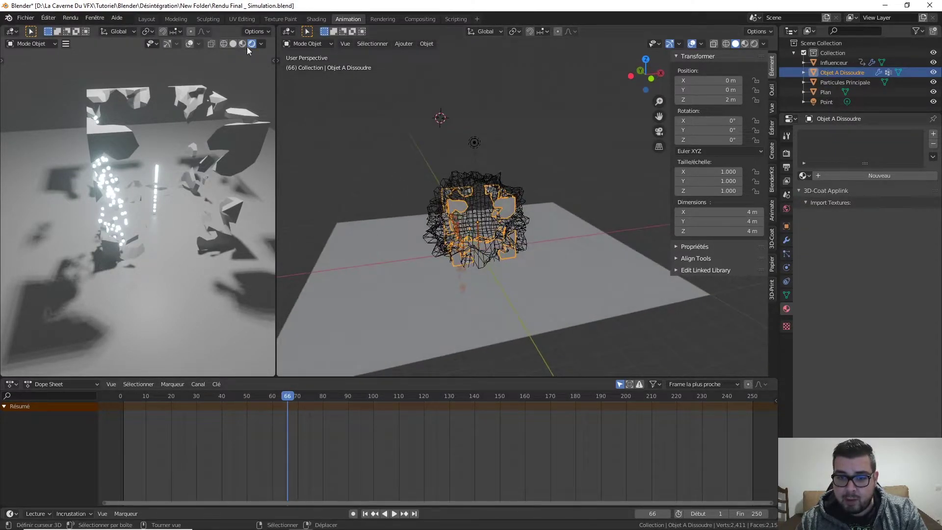
click(426, 44)
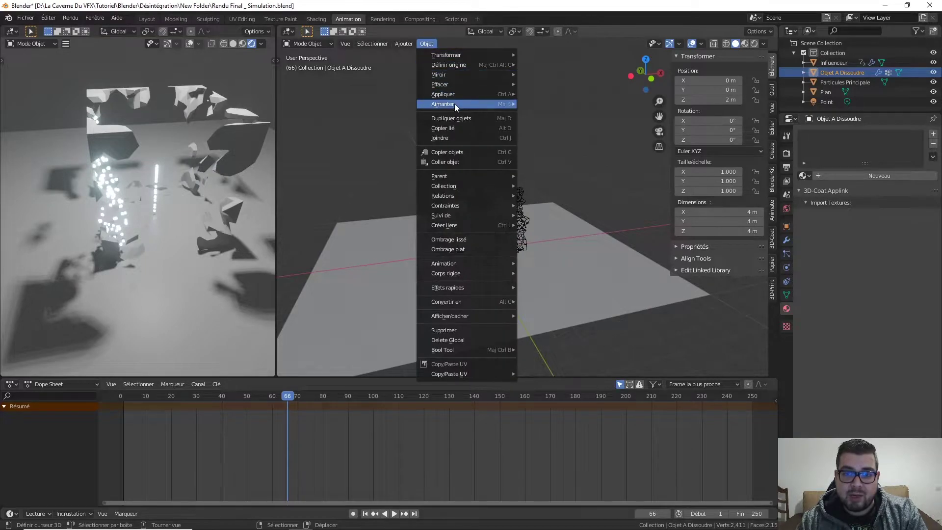
mouse_move(510, 105)
click(559, 148)
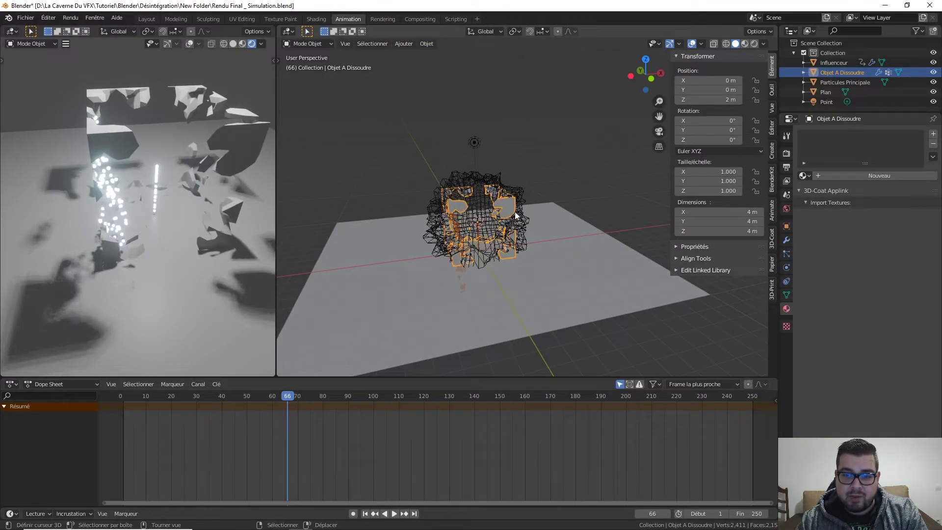
Step: Add a Vortex force field at the centre of the dissolving cube
key(shift+a)
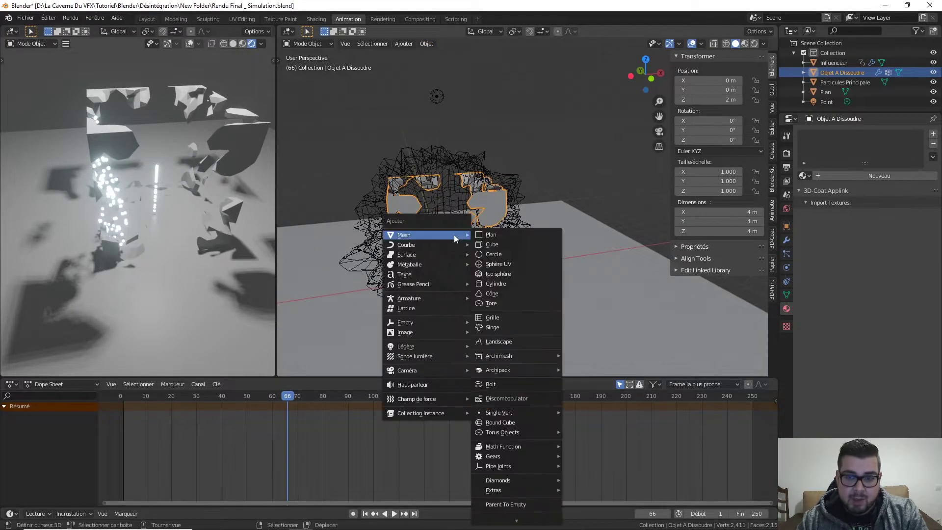
mouse_move(428, 402)
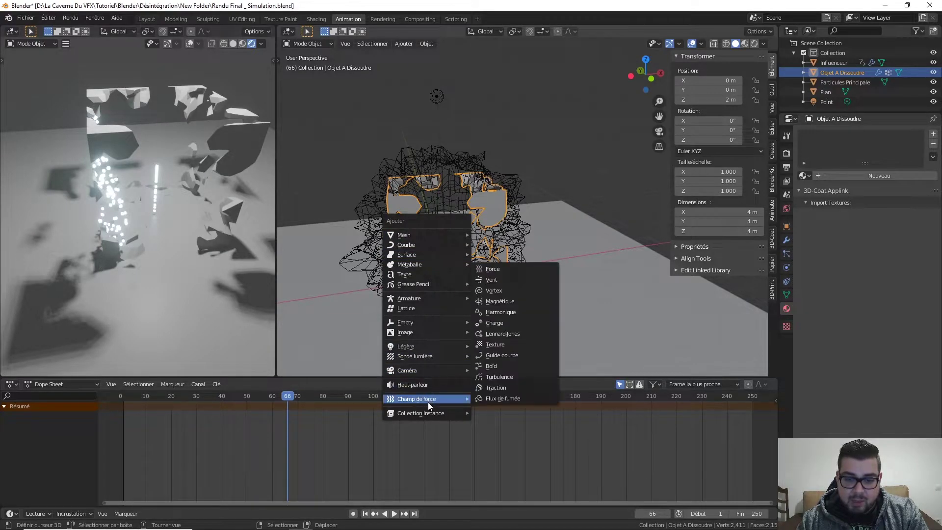
click(516, 292)
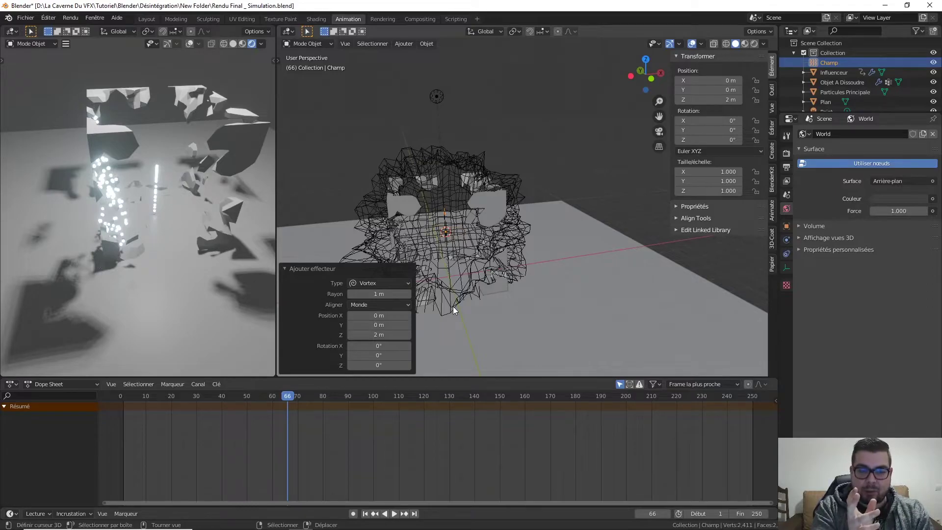
middle_drag(499, 242, 486, 249)
scroll(485, 250, up, 5)
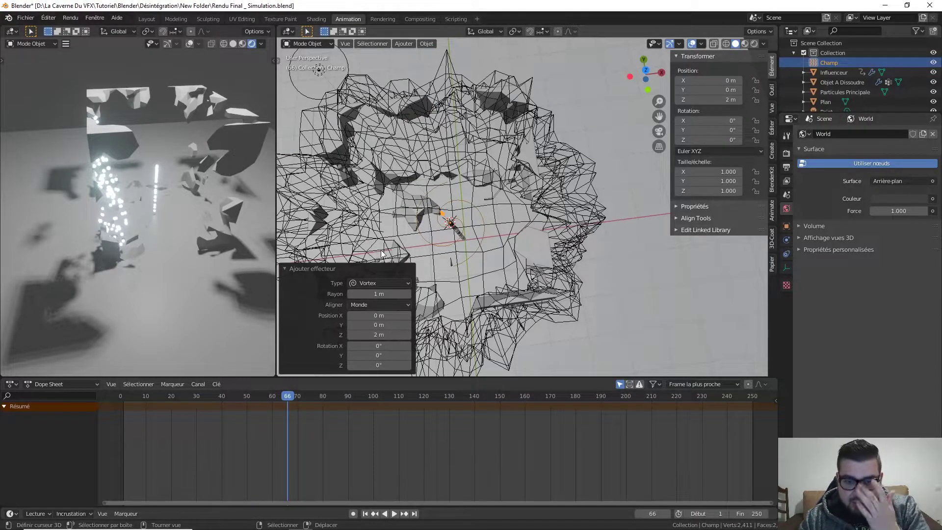
click(287, 269)
Step: Play and scrub the dissolve animation to frame 74, examining how the particles move around the vortex from several angles
middle_drag(290, 275, 345, 373)
key(shift+ctrl+space)
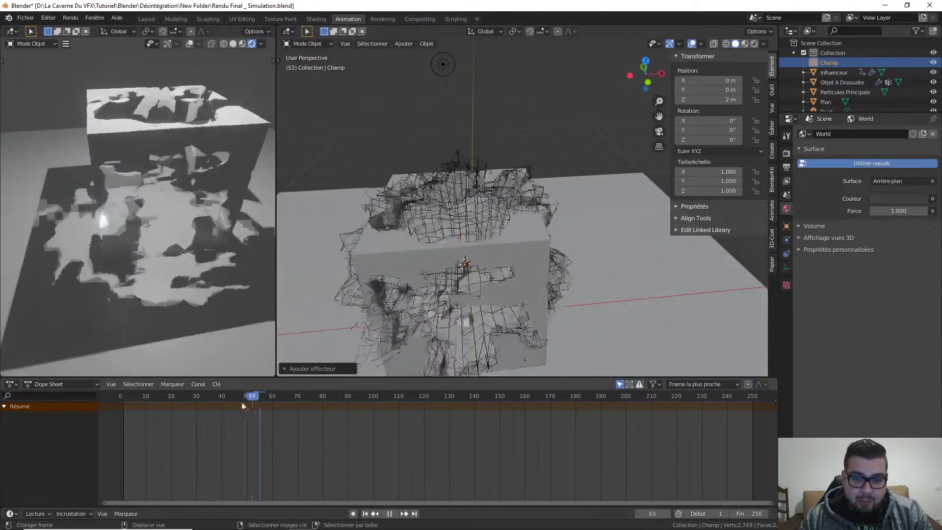
drag(202, 410, 308, 411)
middle_drag(422, 245, 439, 196)
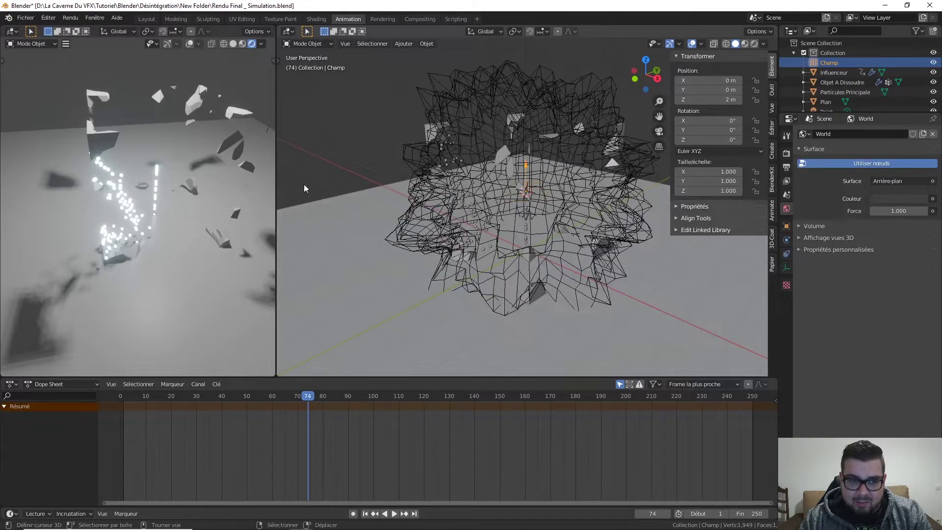
middle_drag(141, 218, 550, 188)
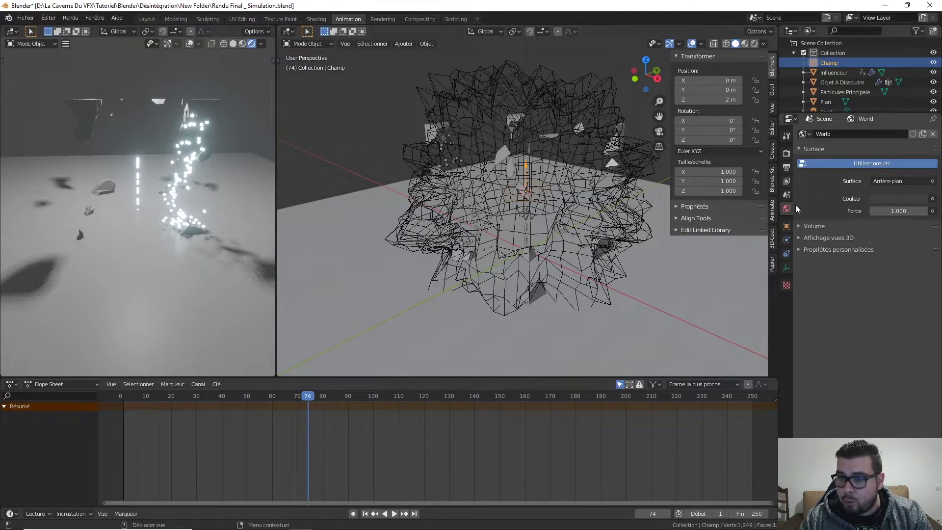
Step: Set the vortex field's strength to 3, its inflow to 3 and its noise amount to 1
click(788, 241)
double_click(895, 220)
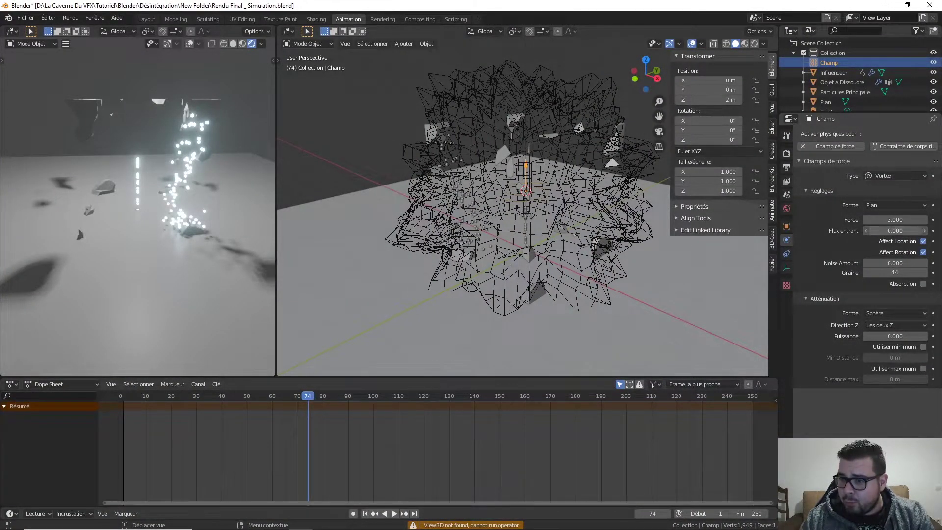
key(BackSpace)
key(BackSpace)
key(BackSpace)
text(3)
key(Return)
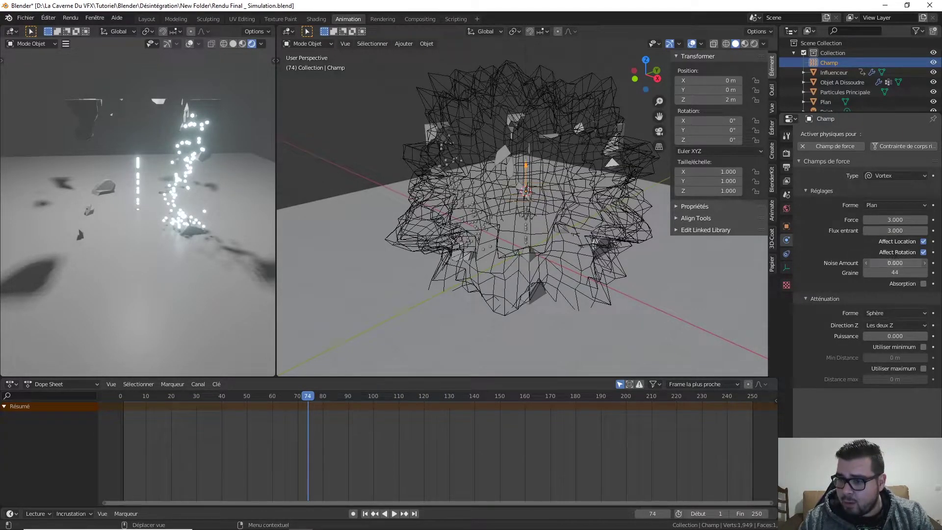
key(Return)
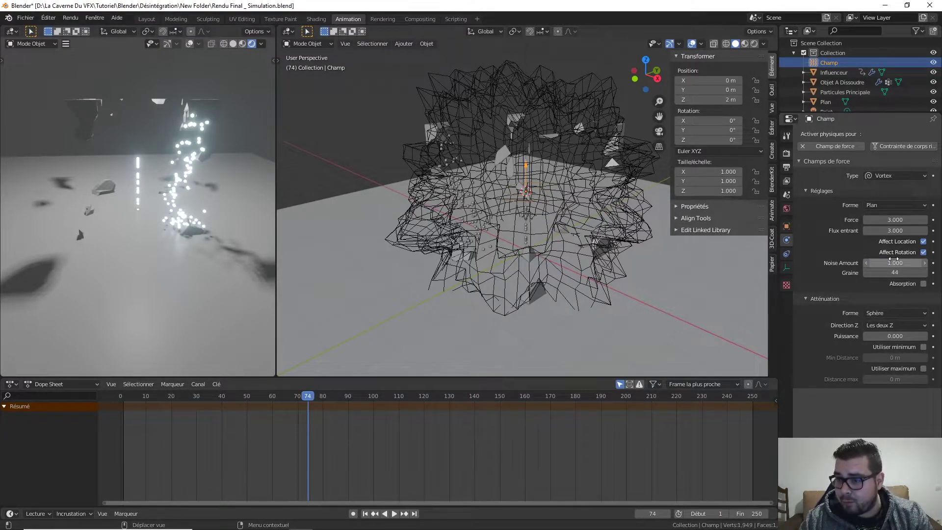
drag(901, 275, 901, 275)
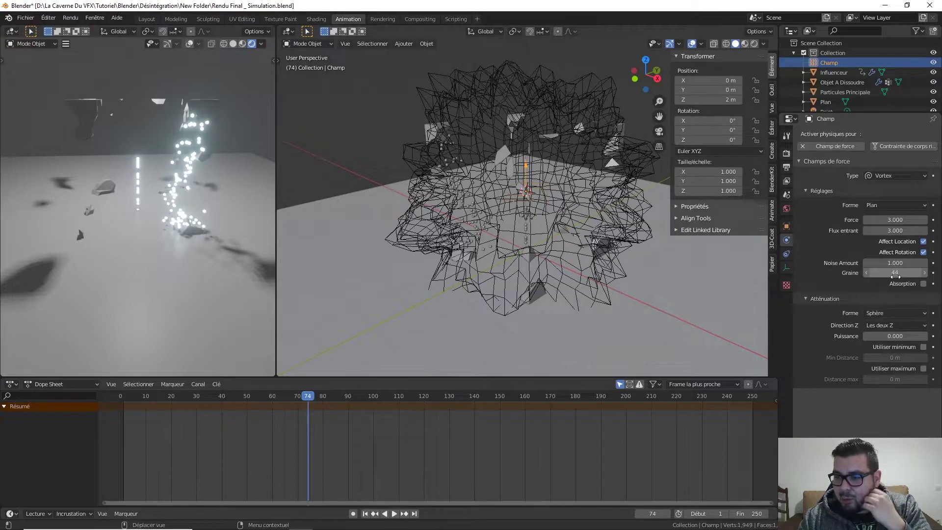
click(816, 300)
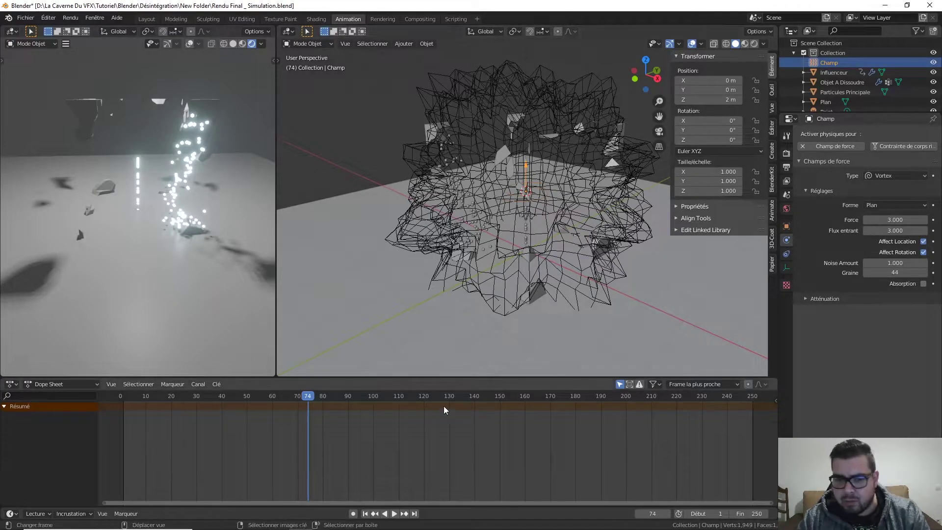
Step: Replay the simulation from near the start and inspect the swirling particles at frame 85
drag(314, 396, 129, 412)
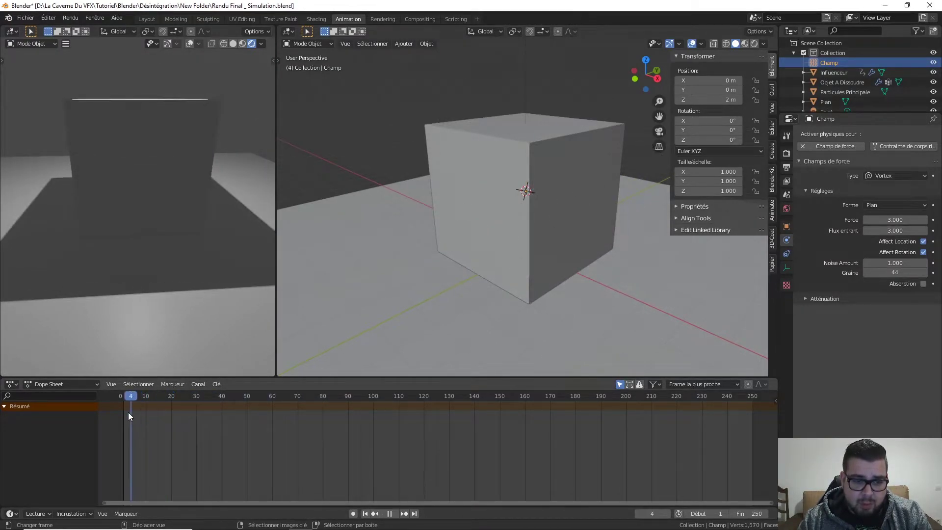
key(space)
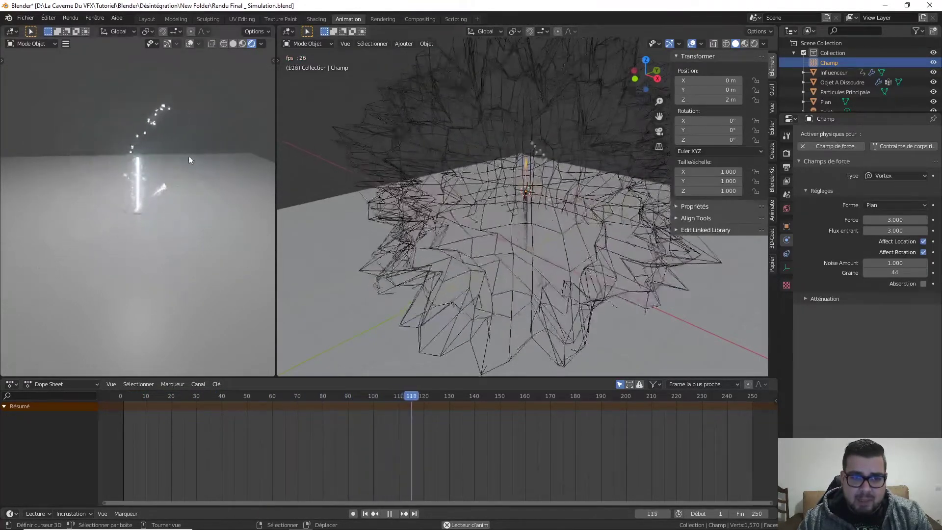
click(389, 513)
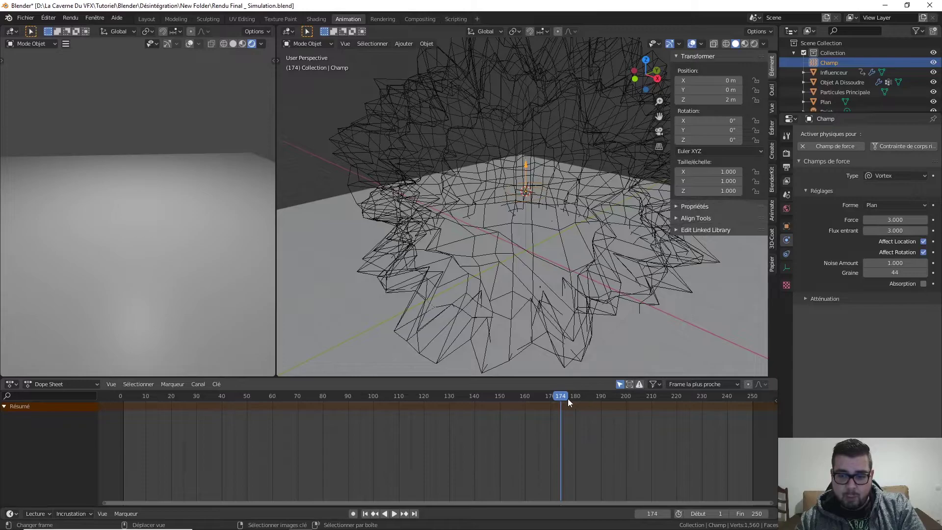
drag(538, 400, 335, 407)
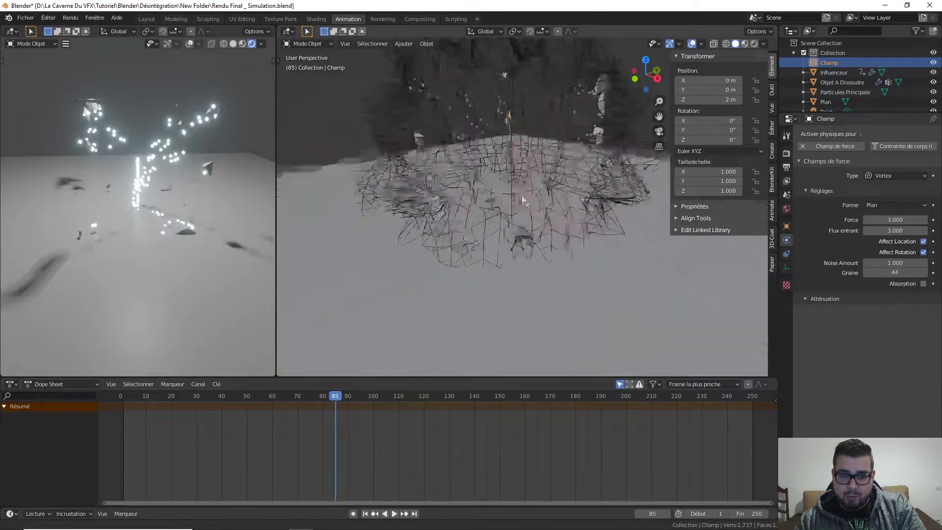
middle_drag(528, 245, 511, 119)
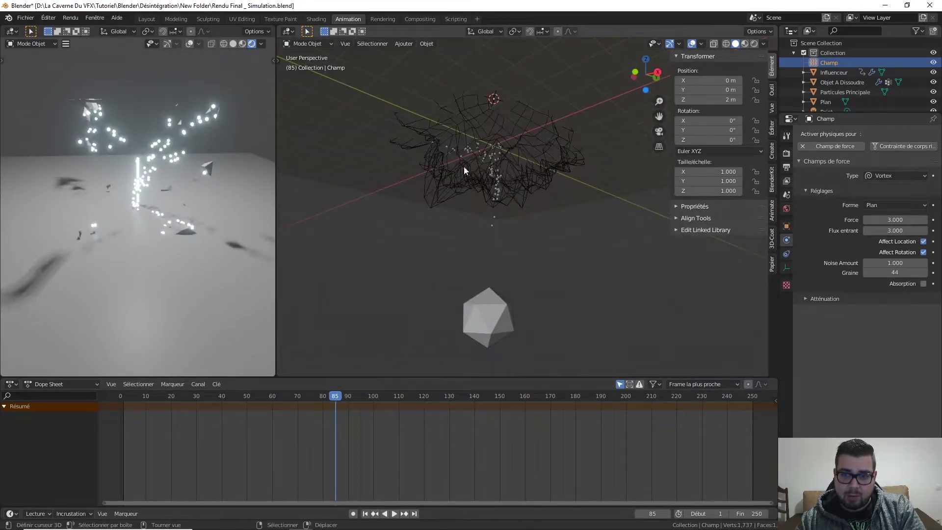
middle_drag(499, 163, 479, 259)
Step: Add a Magnetic force field at the centre of the cube
key(shift+a)
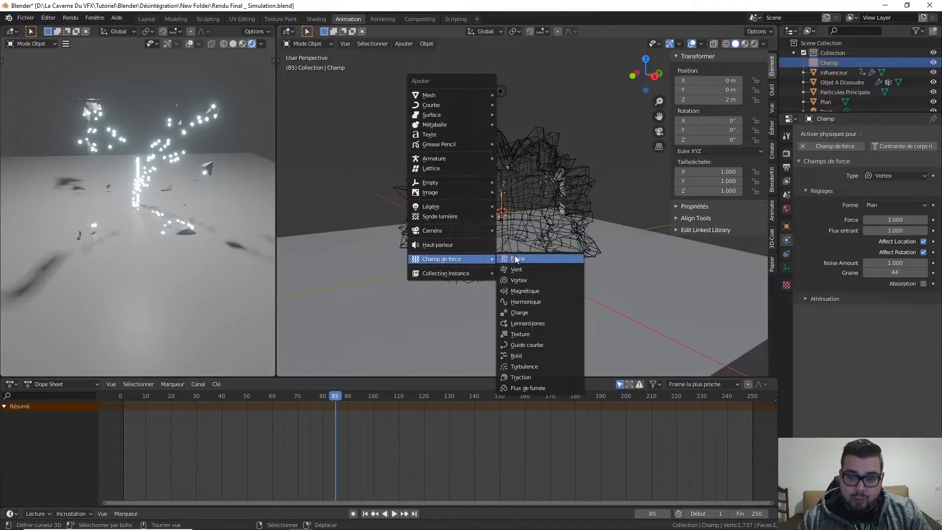
click(538, 292)
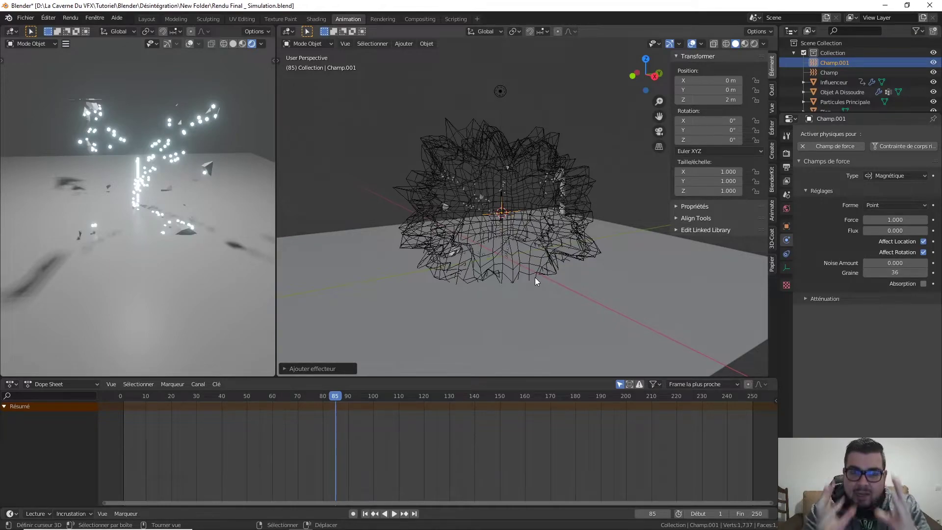
scroll(475, 216, up, 4)
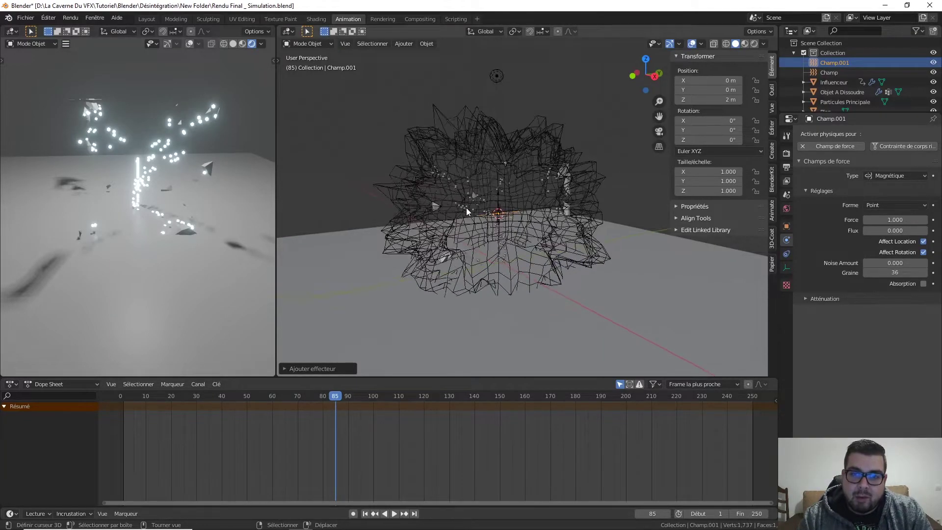
Step: Set the magnetic field's strength to -2, flow to 1 and noise amount to 1 at frame 1, and play the animation
key(shift+Left)
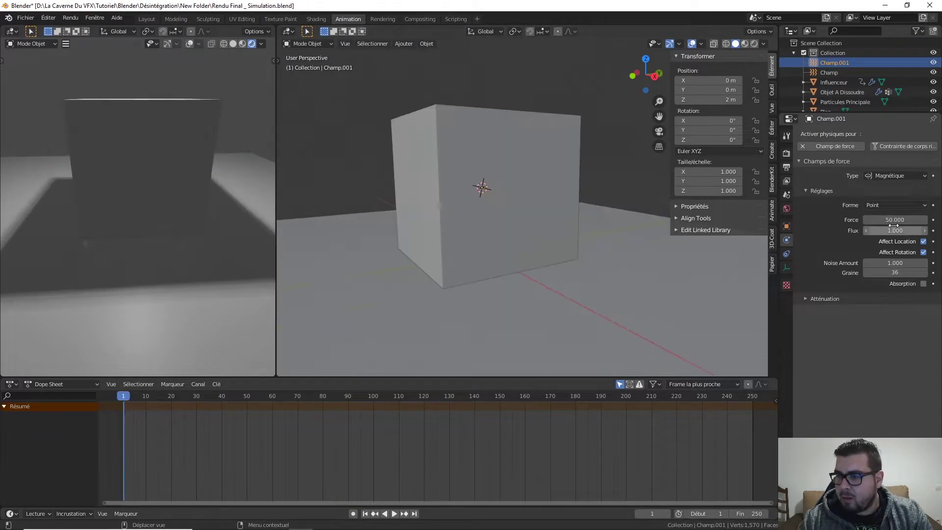
click(899, 219)
text(50.0)
key(Return)
click(901, 221)
text(1)
key(Return)
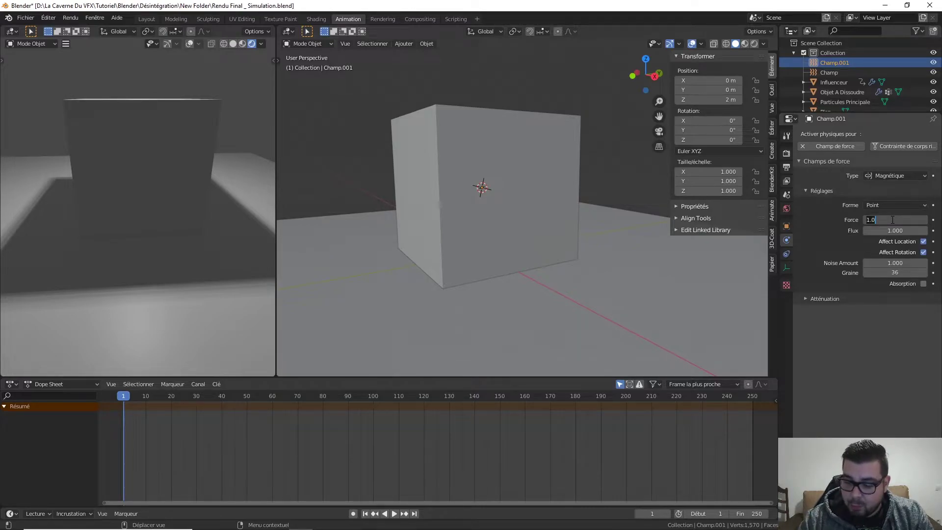
key(Return)
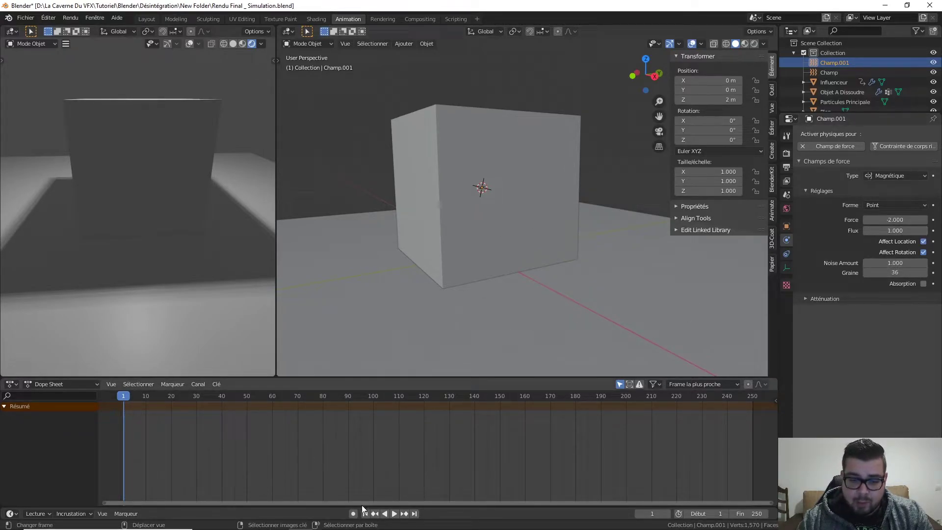
click(394, 514)
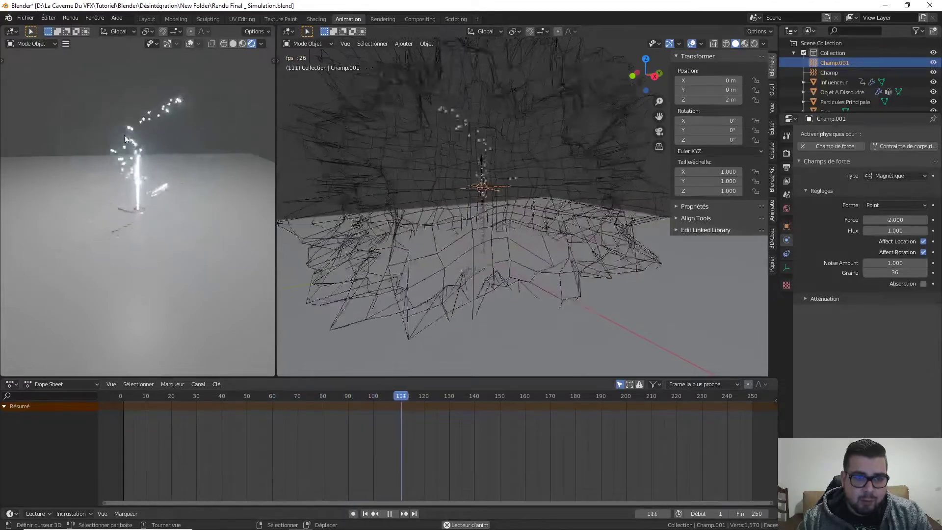
middle_drag(564, 310, 508, 272)
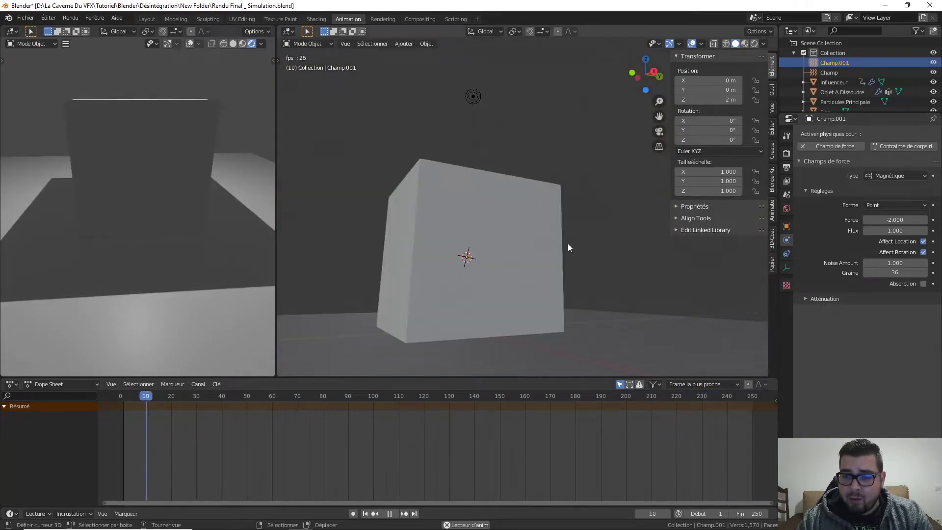
Step: Set the gravity field weight to 0 in the dissolving cube's particle system
click(499, 228)
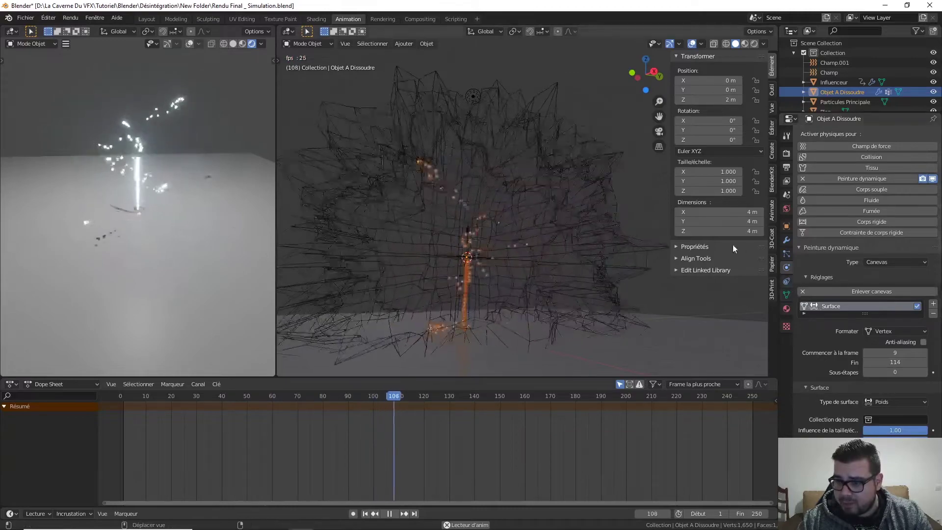
click(787, 252)
scroll(879, 380, down, 3)
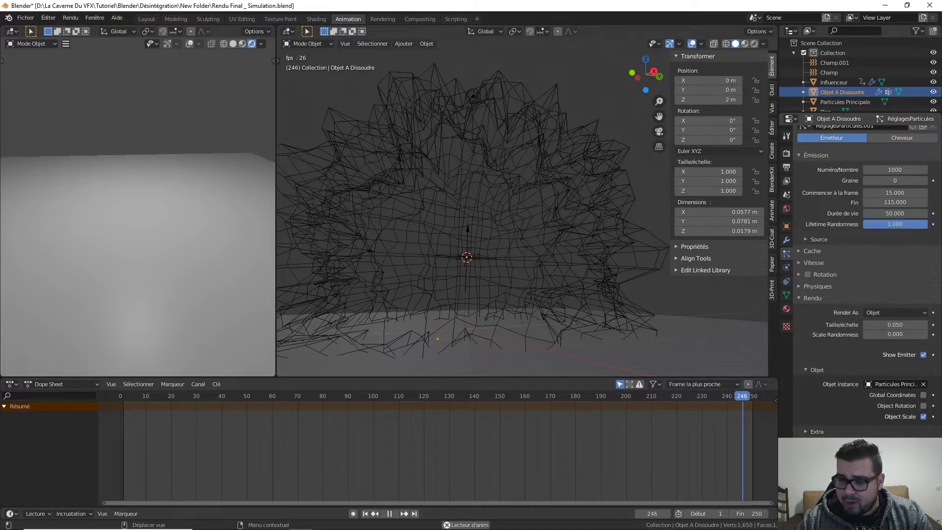
scroll(889, 364, down, 7)
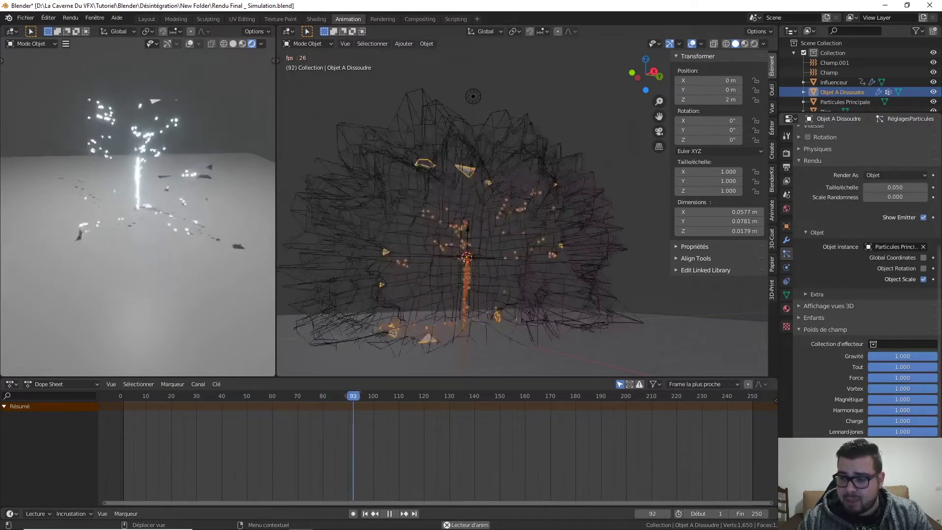
drag(927, 356, 859, 357)
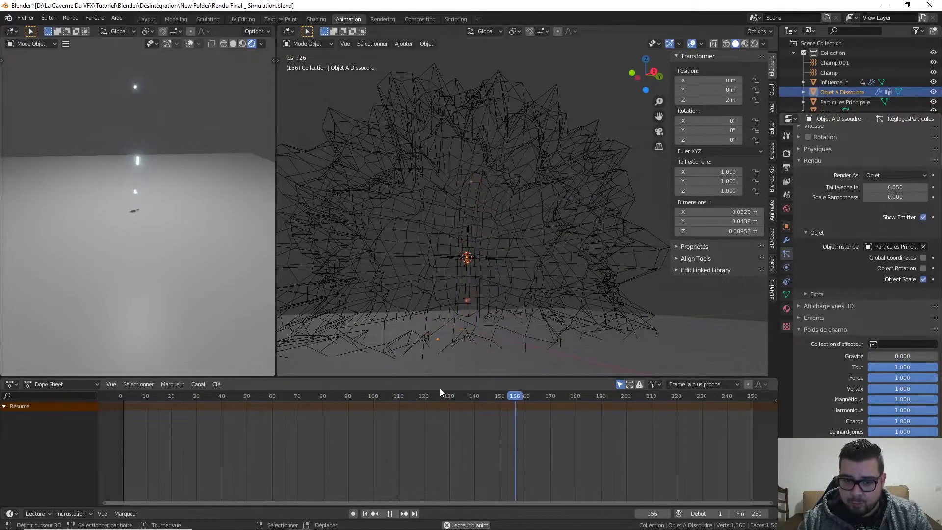
Step: Replay the animation from the first frame and scrub back to frame 82 to check the particles without gravity
click(389, 514)
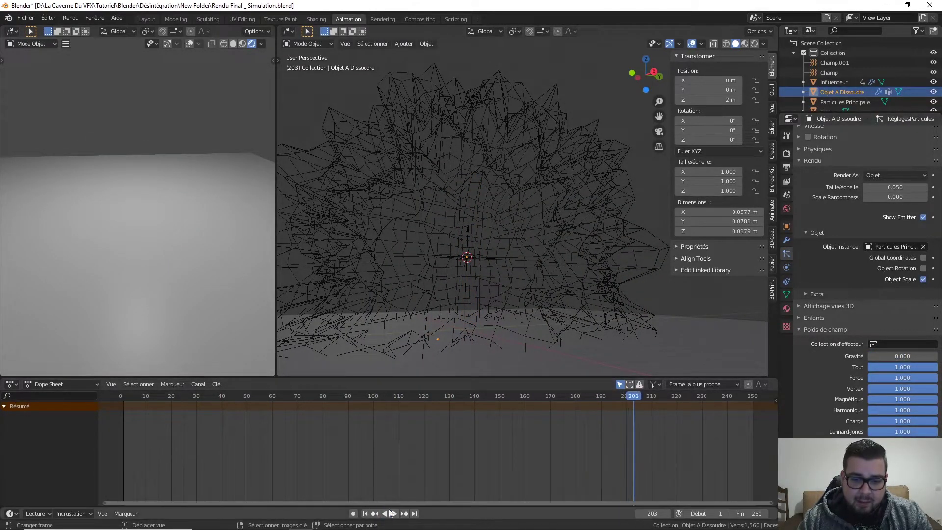
click(364, 513)
click(394, 513)
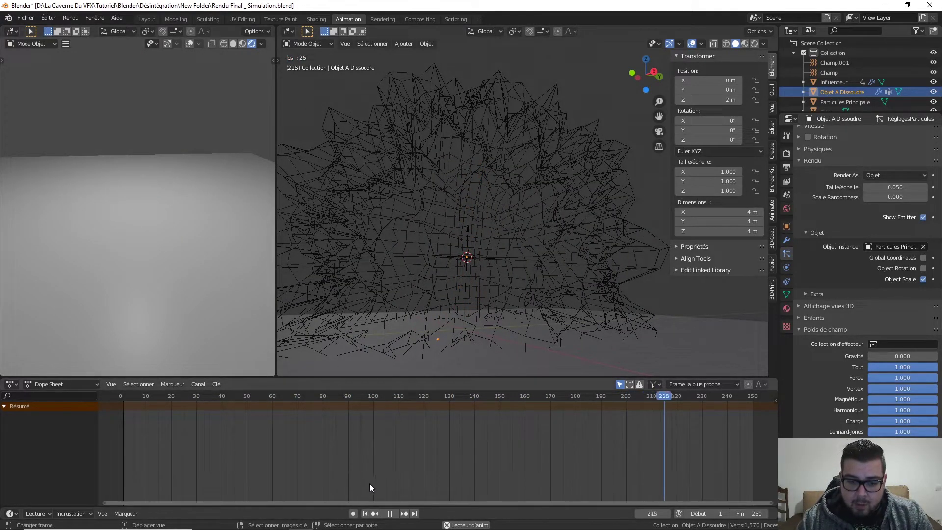
click(389, 514)
drag(701, 402, 303, 397)
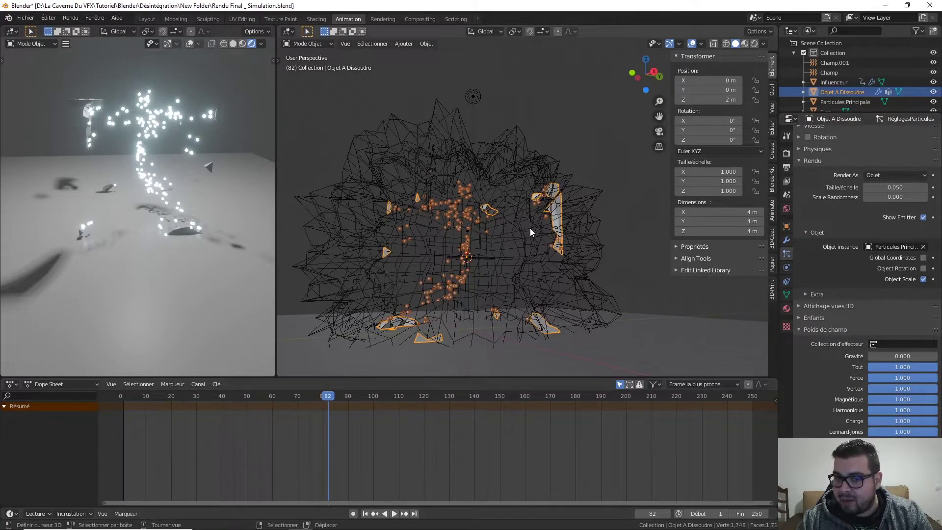
Step: Set the magnetic force field's strength to -1 and its flow to 0.5
click(483, 254)
click(829, 72)
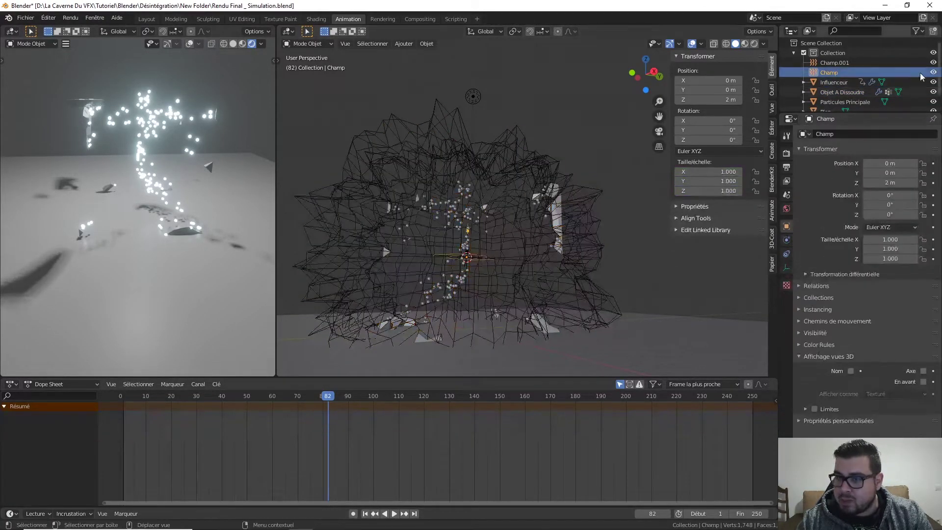
click(834, 63)
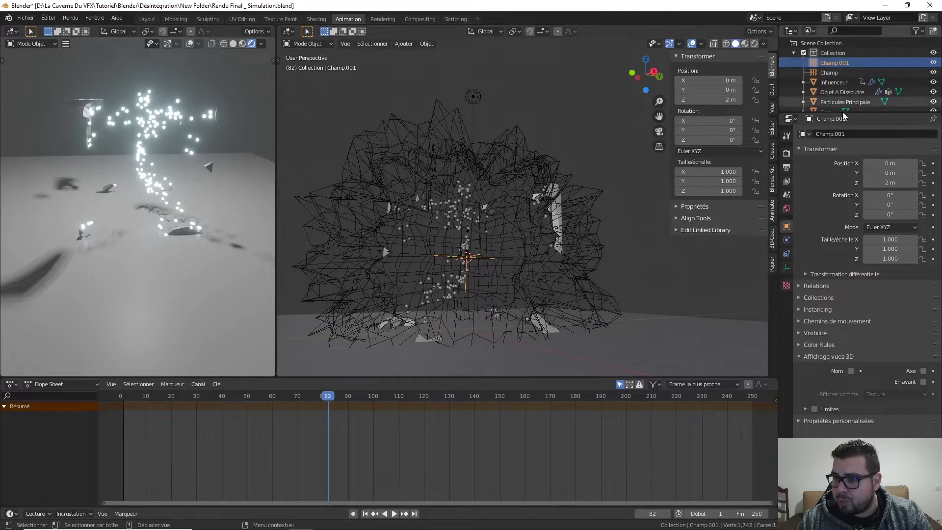
click(787, 240)
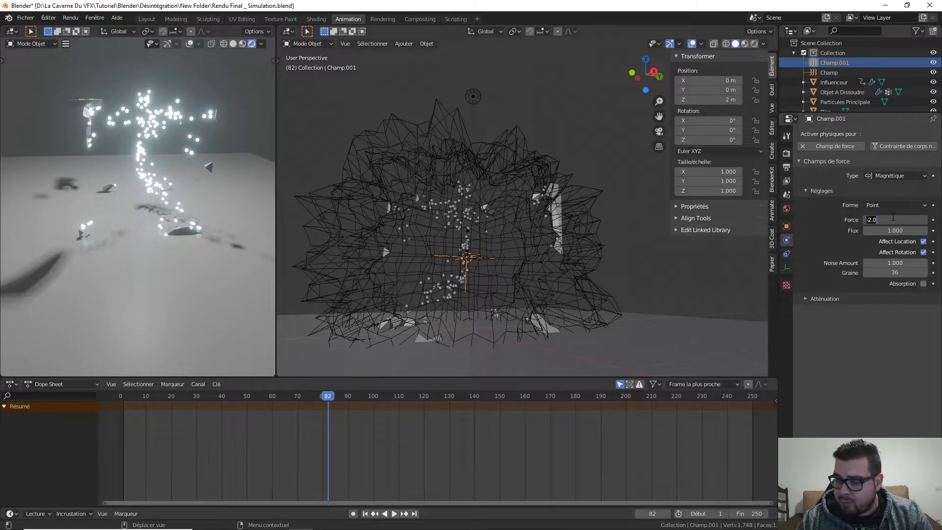
click(894, 218)
text(-1)
key(Return)
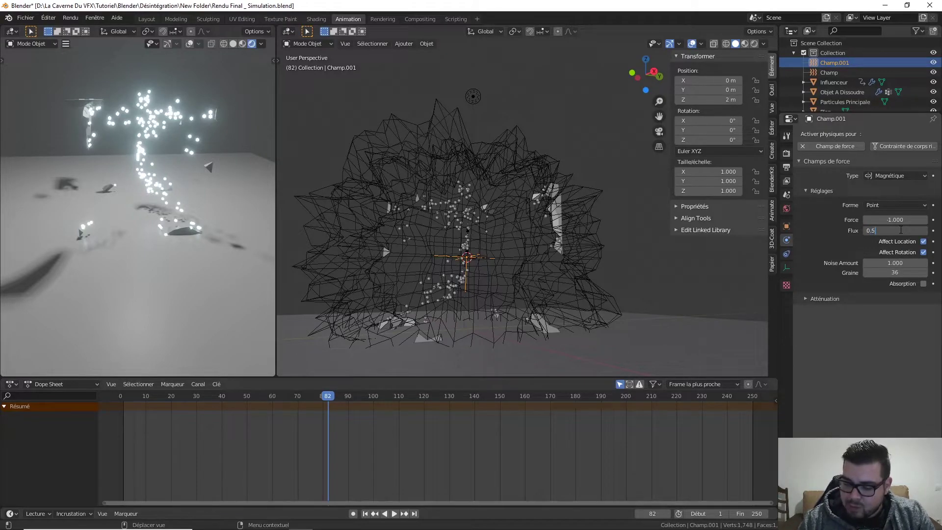
Step: Replay the animation from the first frame and scrub back to frame 74 to check the particles with the weaker magnetic field
click(365, 514)
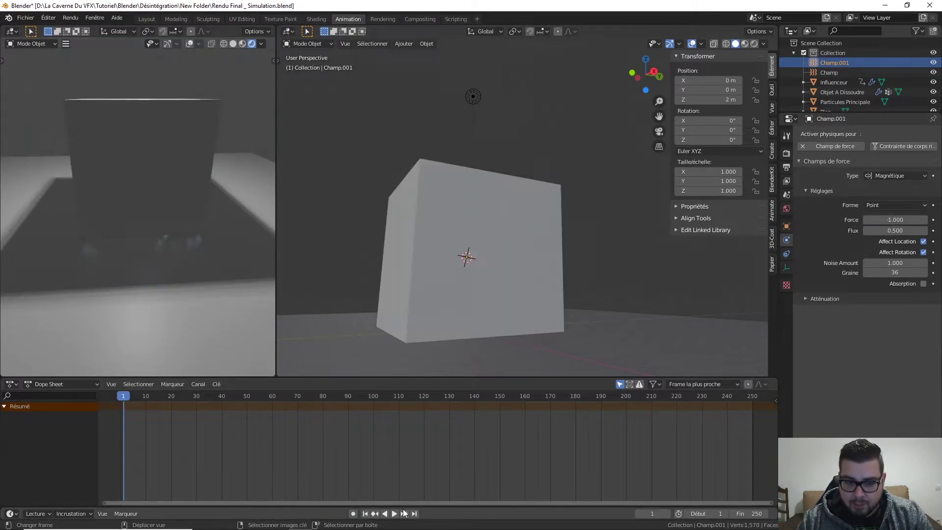
click(396, 514)
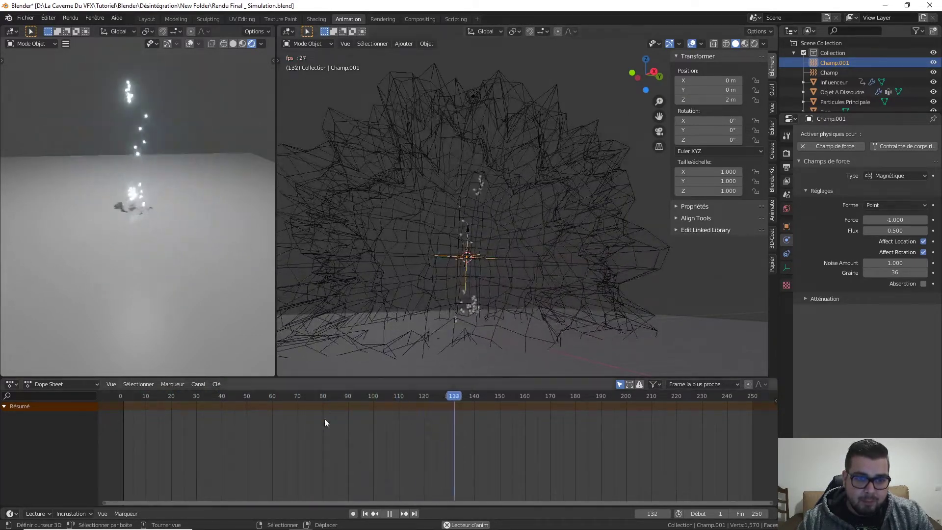
key(space)
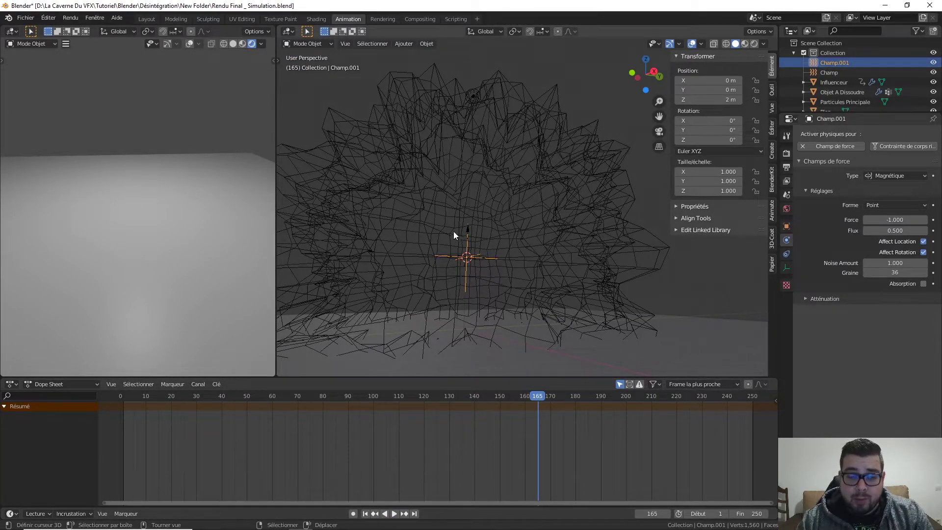
key(space)
click(507, 402)
drag(507, 402, 307, 396)
key(space)
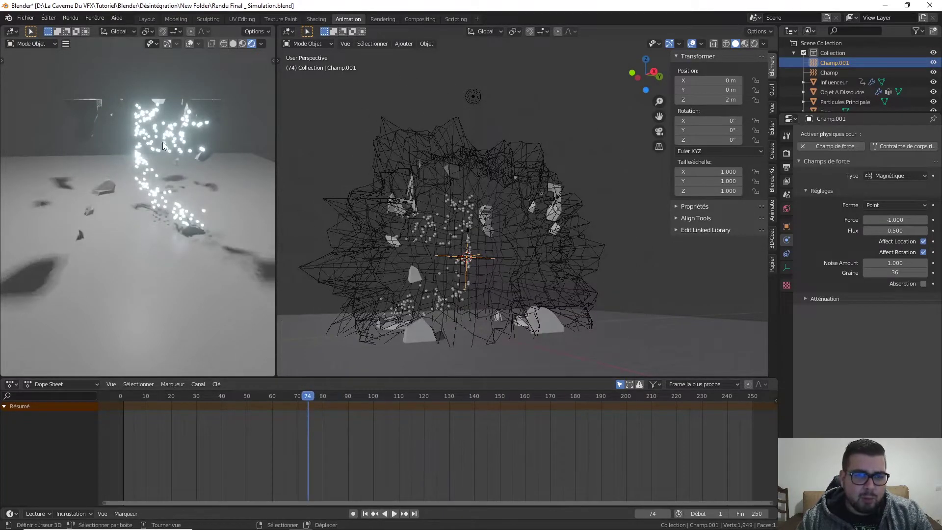
Step: Increase the dissolving cube's particle number to 100000
click(212, 111)
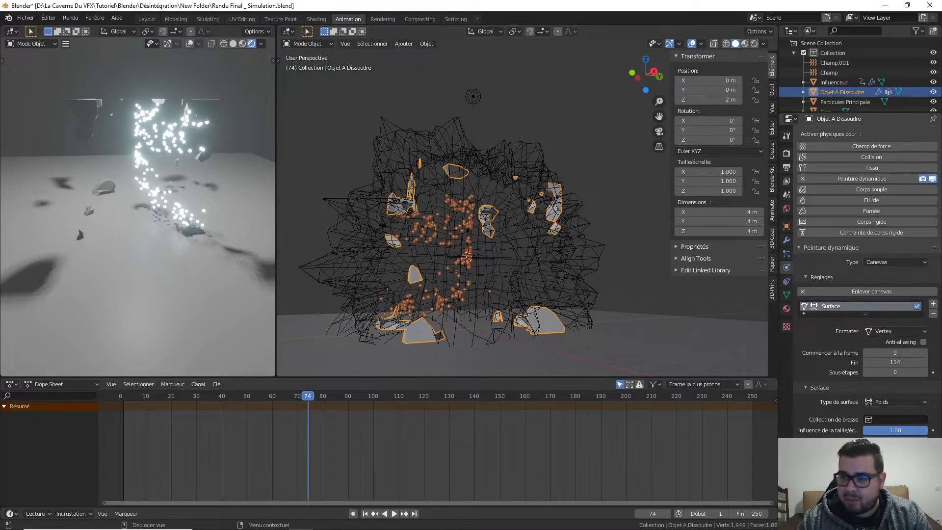
click(788, 253)
scroll(900, 310, up, 8)
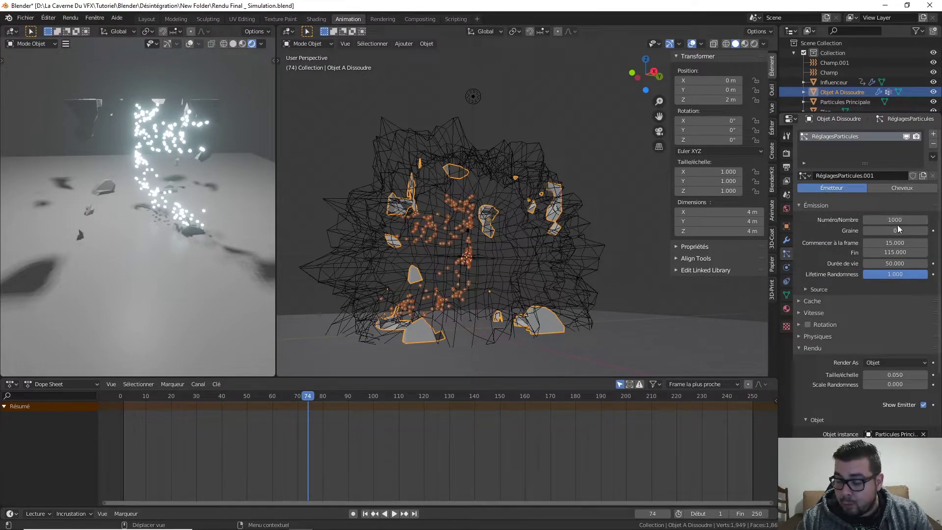
key(Return)
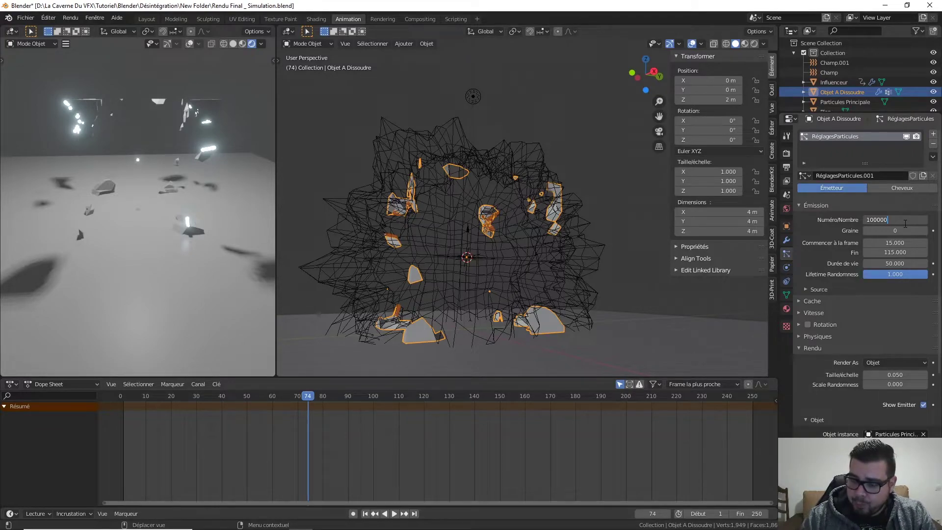
key(Return)
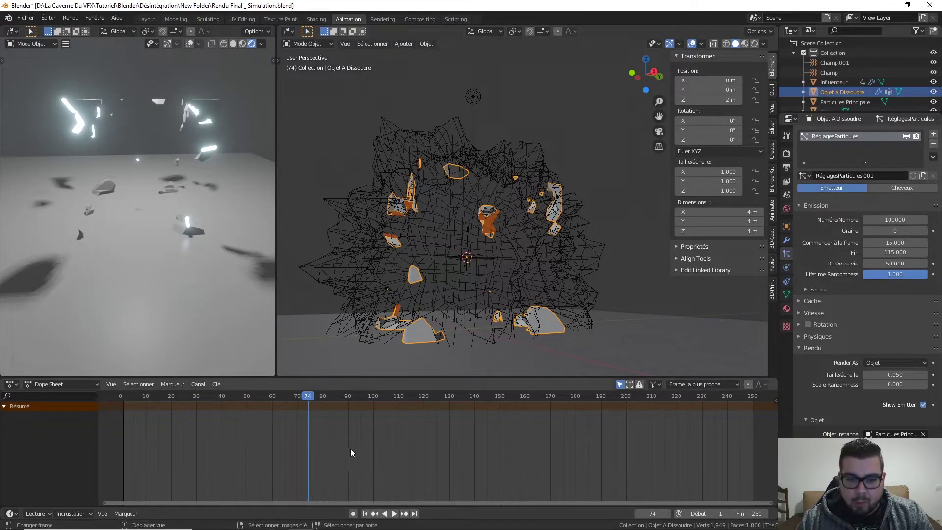
Step: Play the denser particle simulation from the first frame, rewind it and jump to frame 79 to inspect the particles
click(365, 514)
click(395, 514)
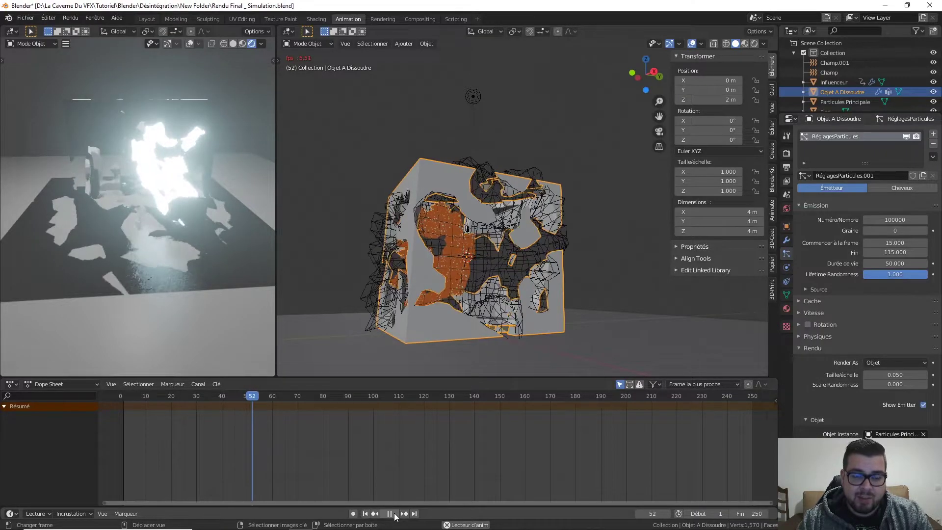
click(391, 514)
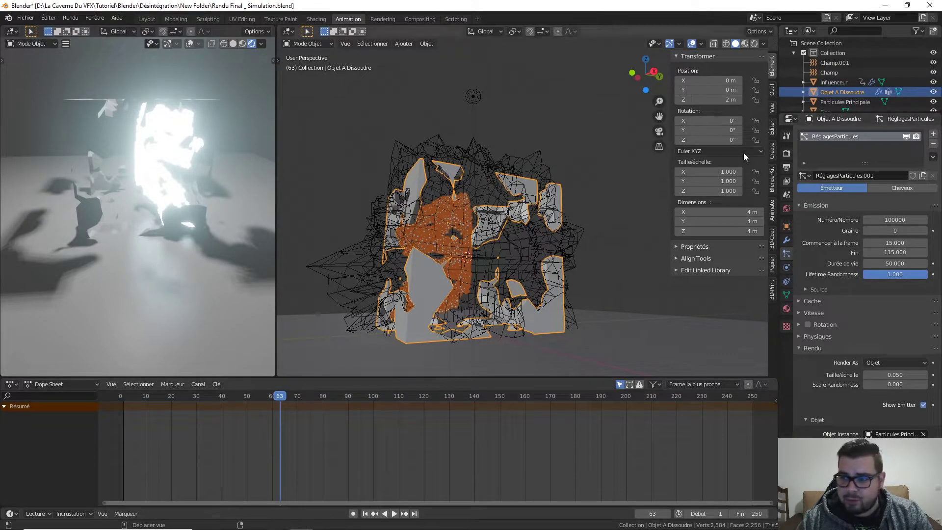
click(365, 513)
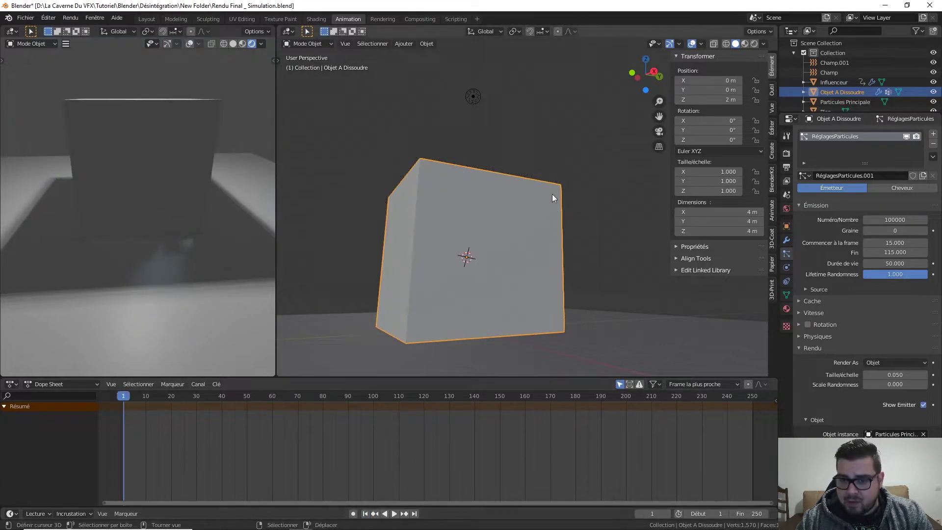
click(320, 400)
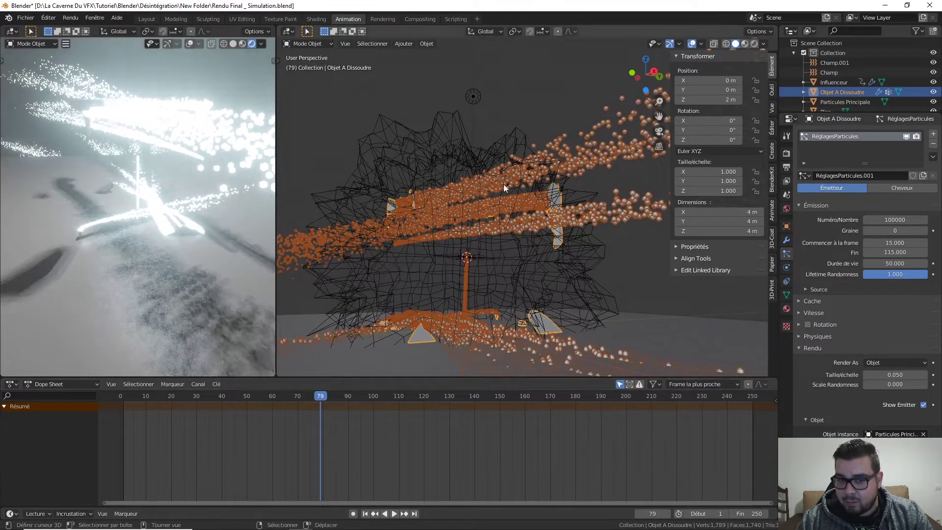
Step: Set the particles' render scale to 0.025 and scale randomness to 1, and play the animation from the first frame
middle_drag(475, 214, 505, 191)
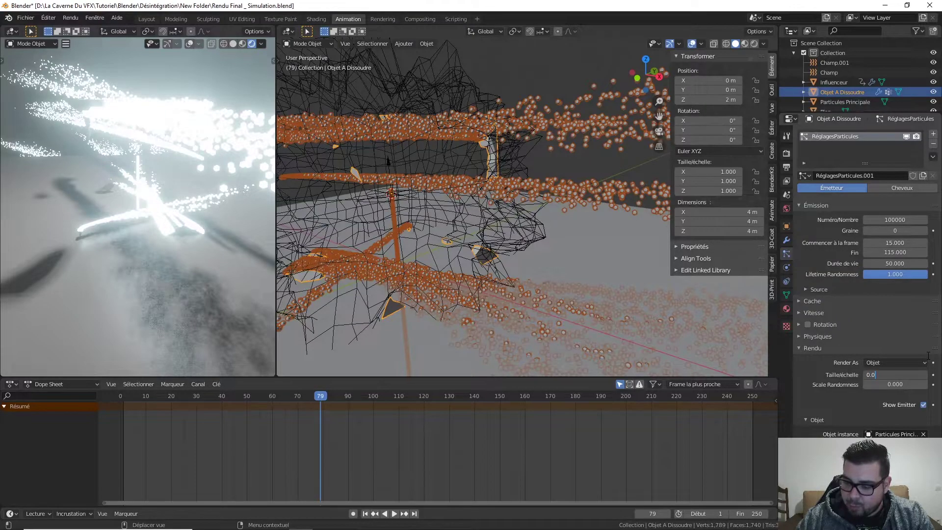
key(Return)
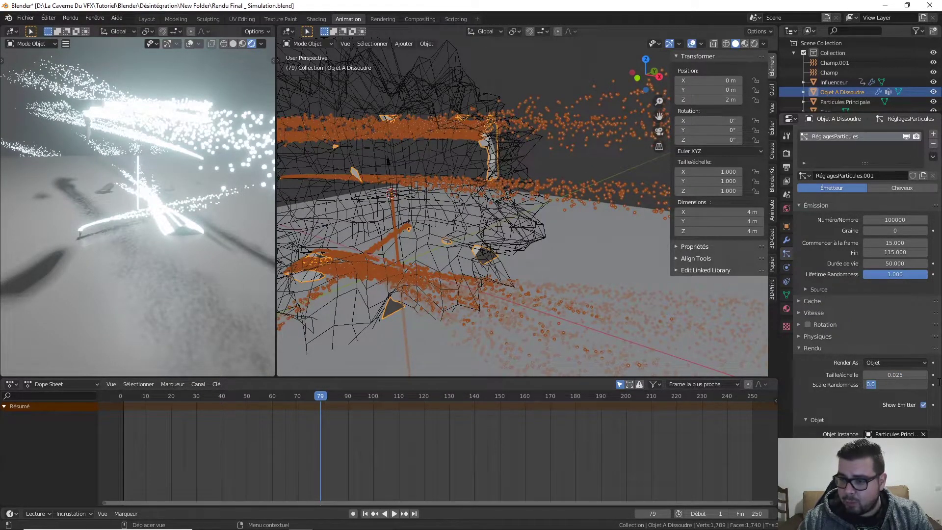
key(Return)
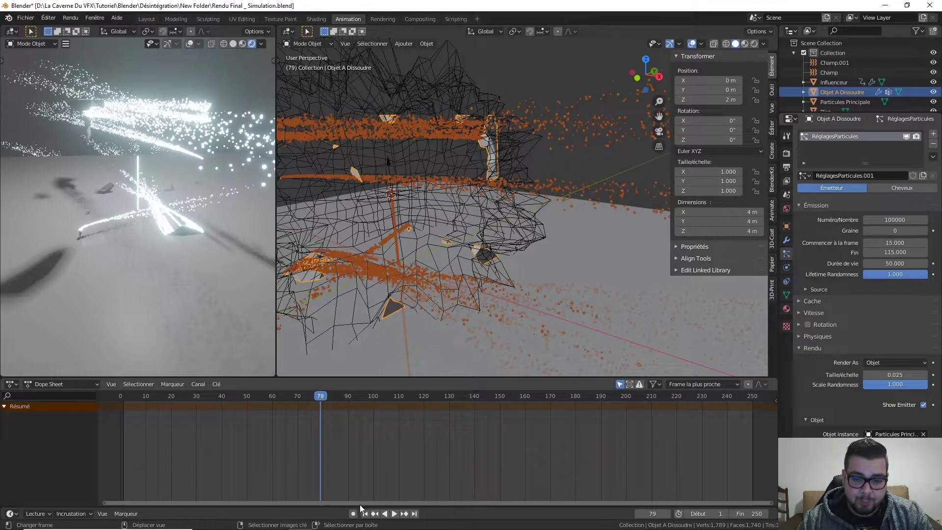
click(365, 513)
click(394, 513)
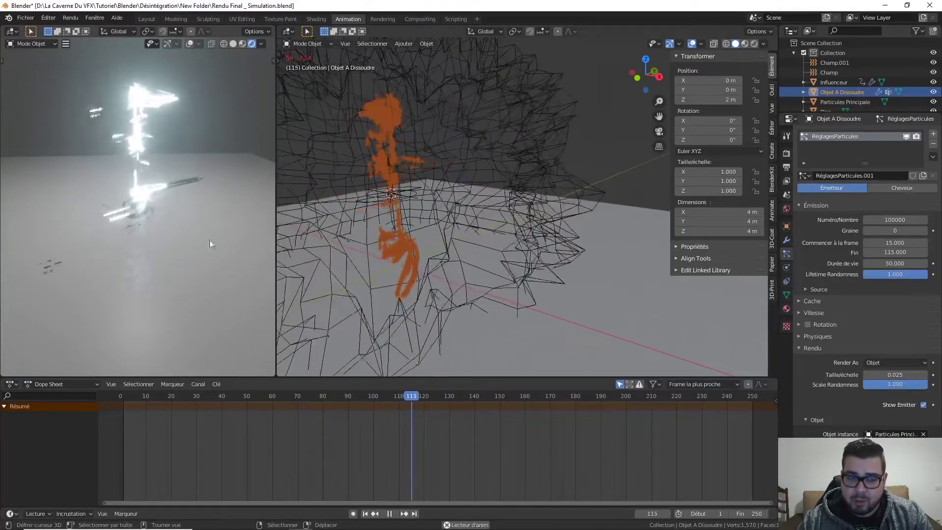
click(386, 513)
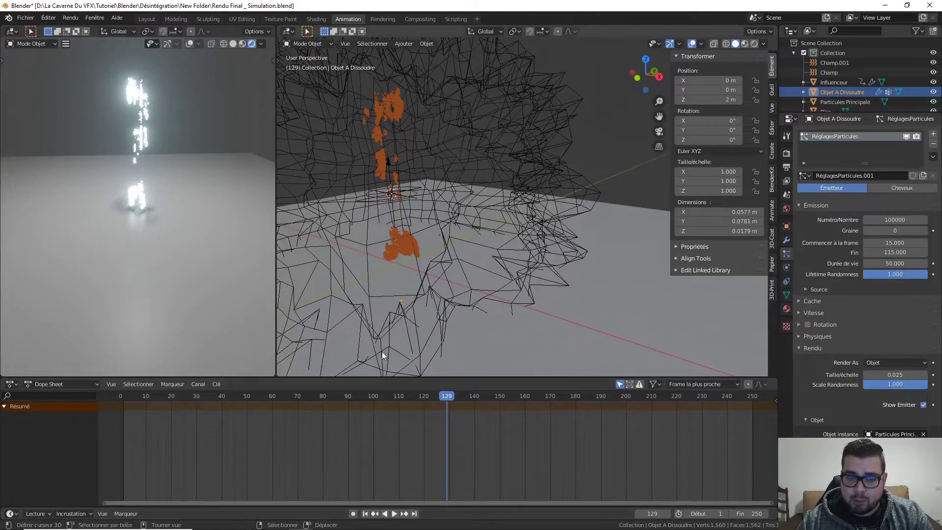
Step: Reduce the particle number to 1000 at frame 1 and play the animation to compare
click(366, 514)
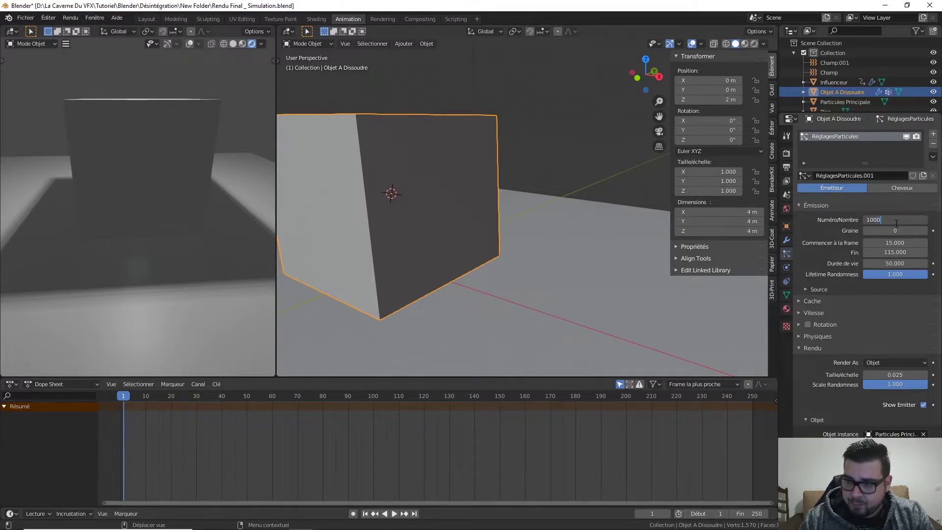
key(Return)
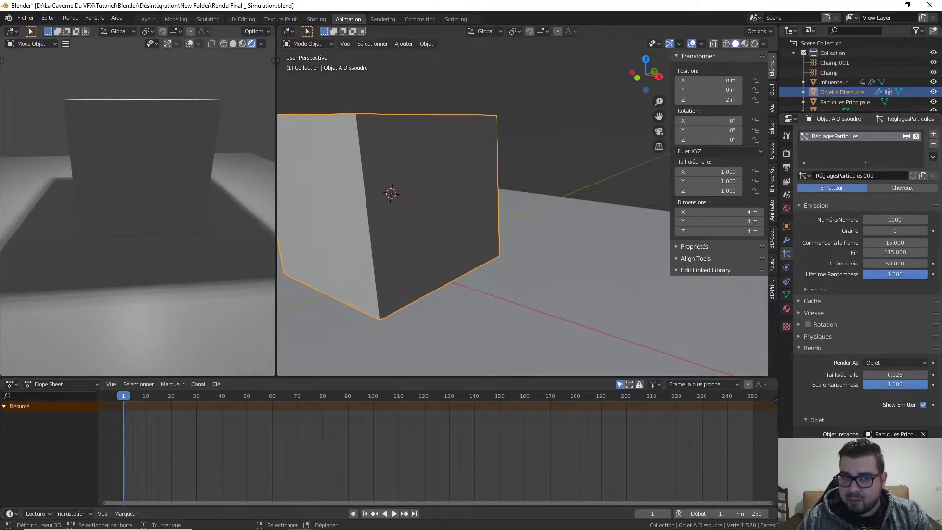
click(394, 514)
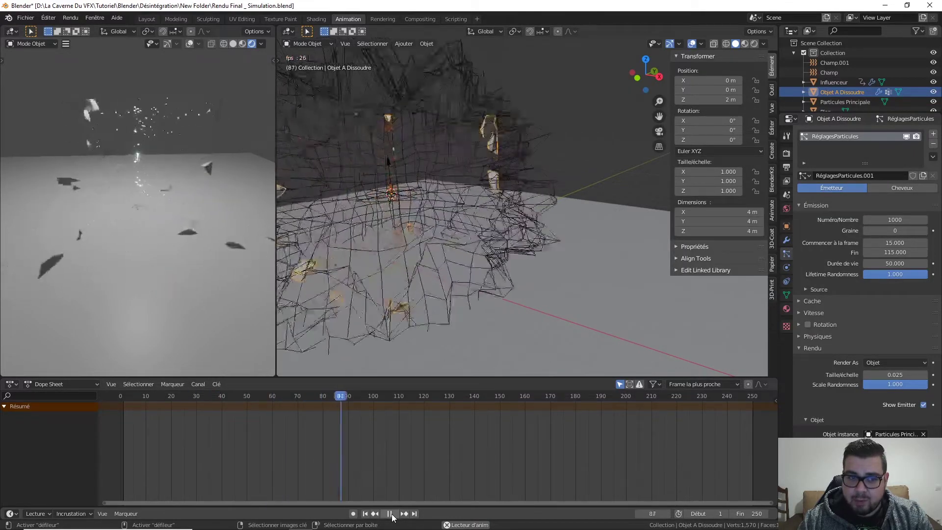
click(391, 514)
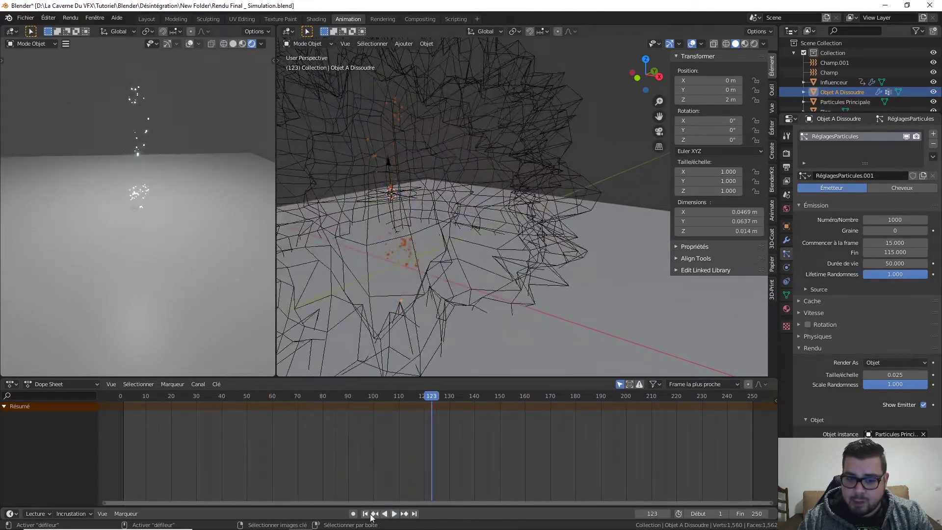
Step: Set the particle number back to 100000, play the animation from frame 1 and return to the first frame
click(367, 514)
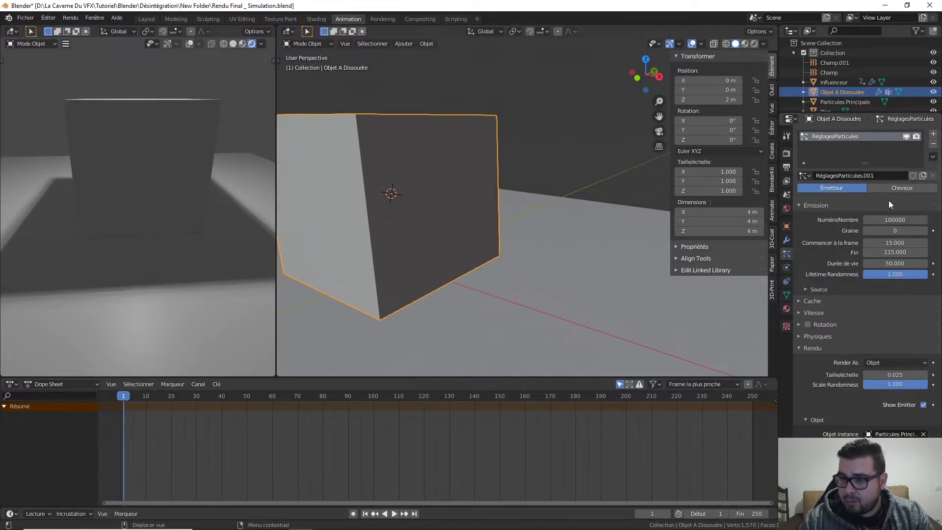
click(393, 514)
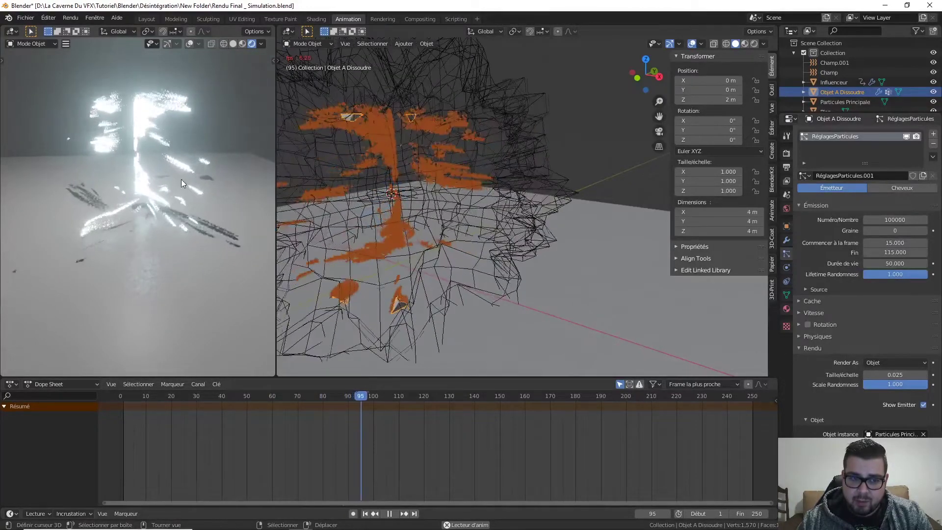
click(389, 514)
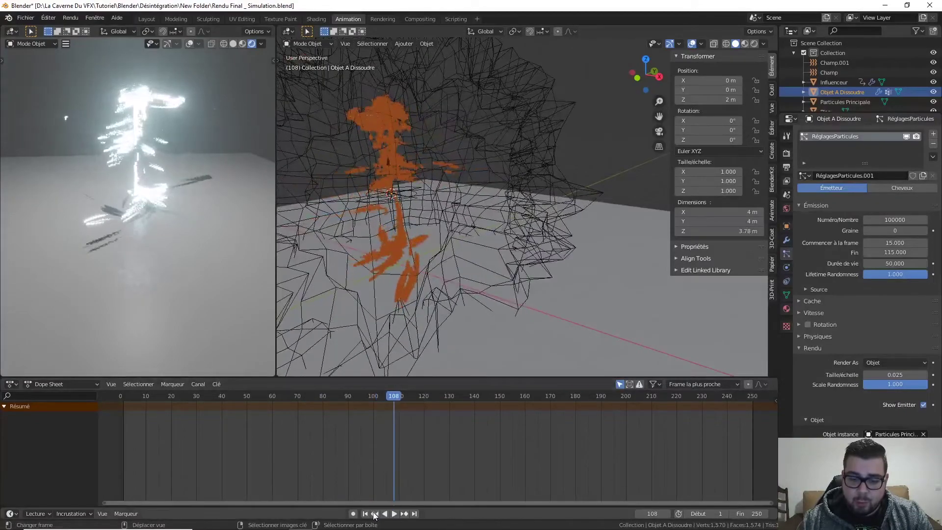
click(365, 513)
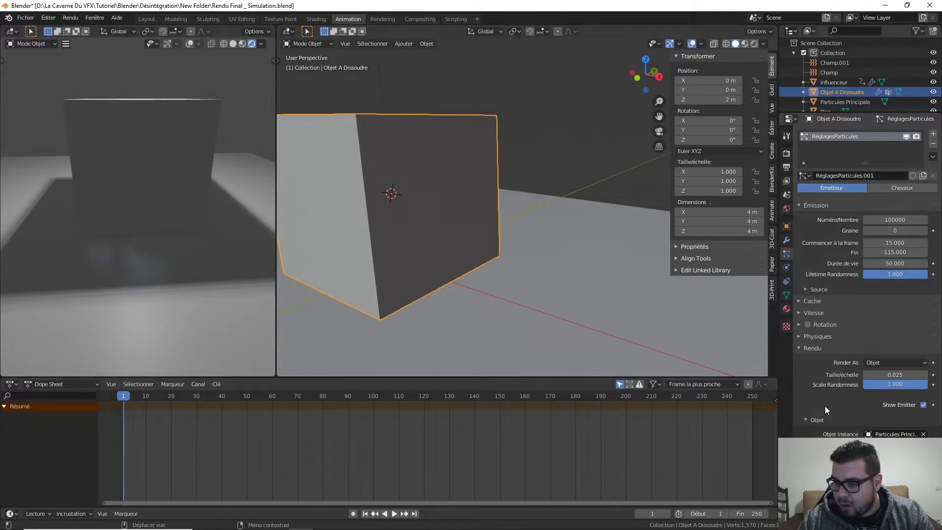
Step: Add a point light at the centre of the cube and play the animation up to frame 58
scroll(883, 402, down, 1)
scroll(914, 409, down, 3)
scroll(912, 417, down, 2)
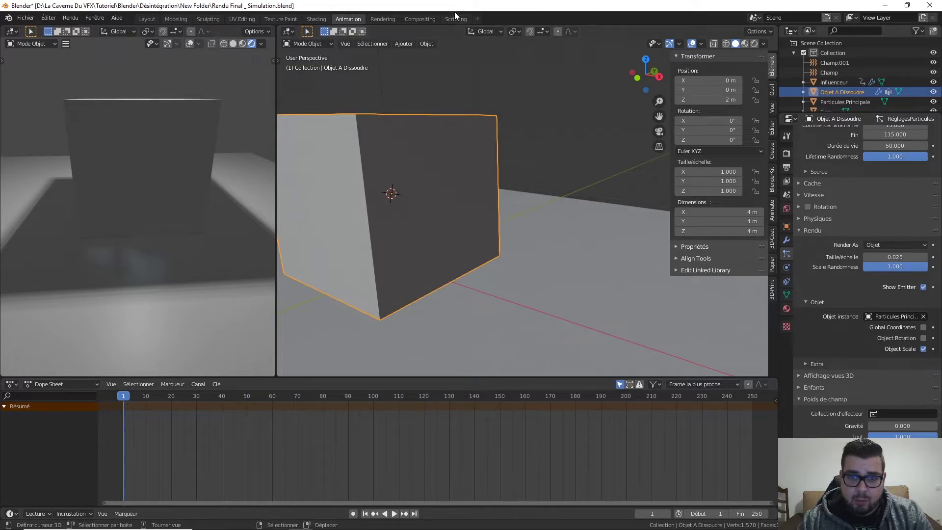
key(shift+a)
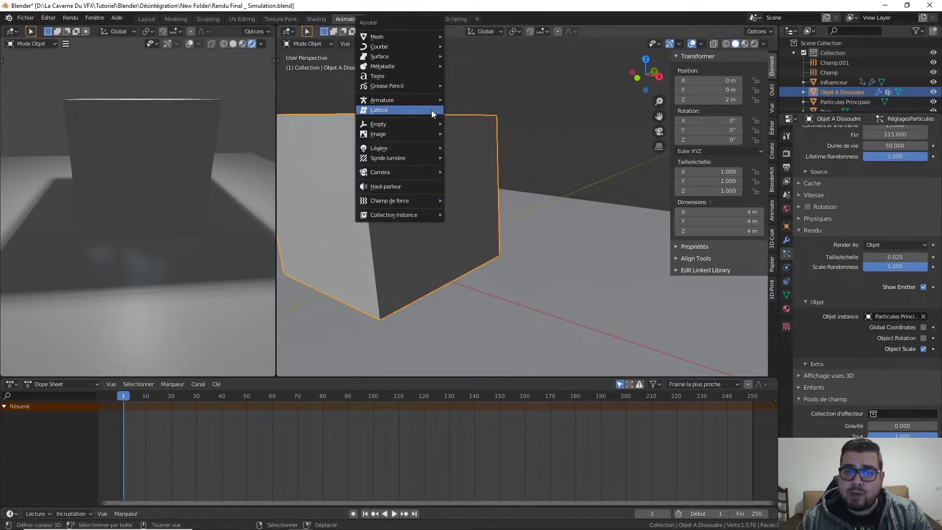
mouse_move(393, 146)
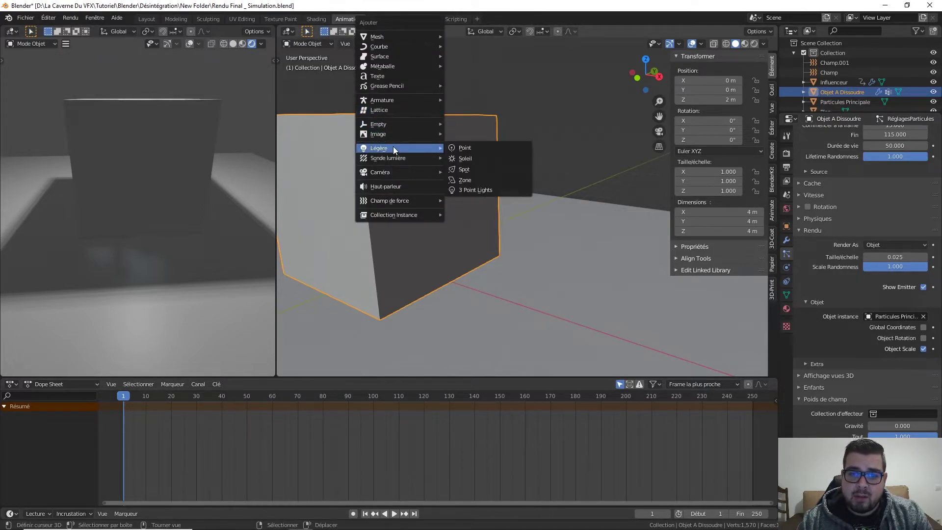
click(473, 147)
key(space)
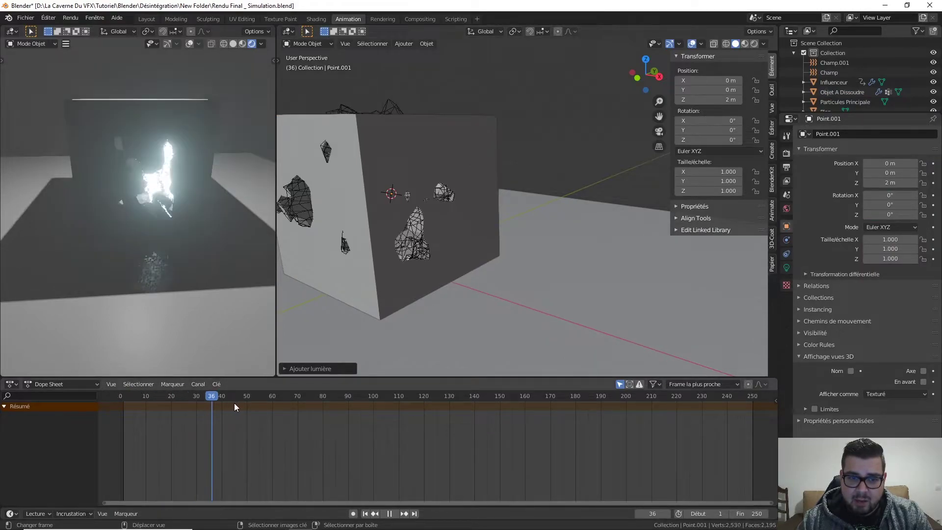
key(space)
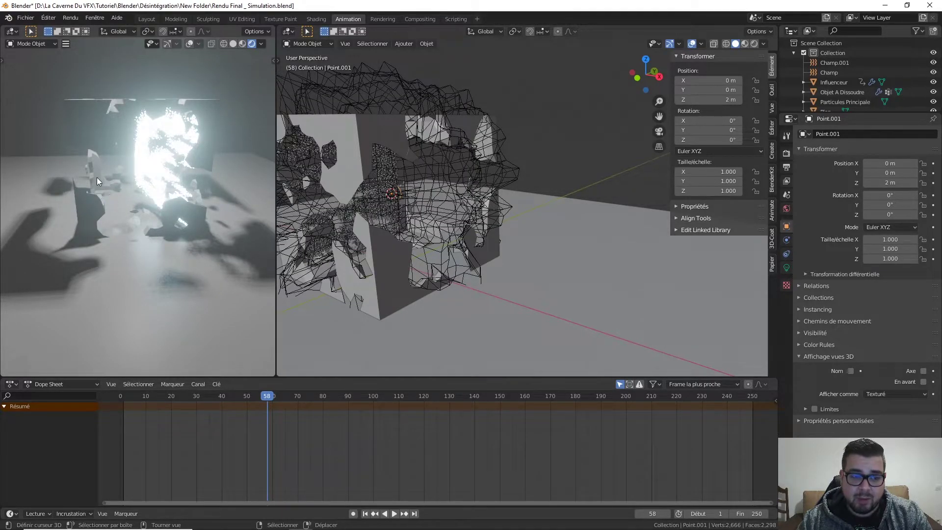
Step: Create a new material on the cube "Objet A Dissoudre" and set its base colour to black
click(384, 125)
click(786, 308)
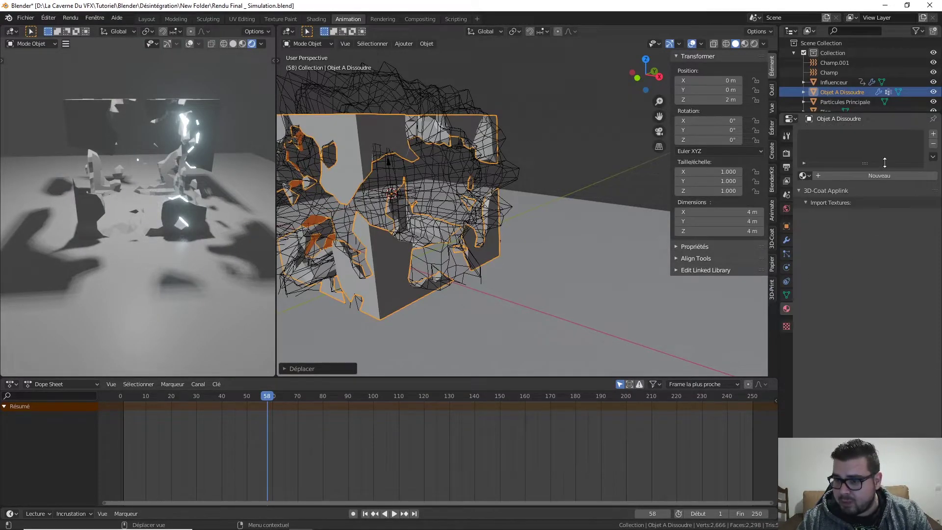
click(878, 175)
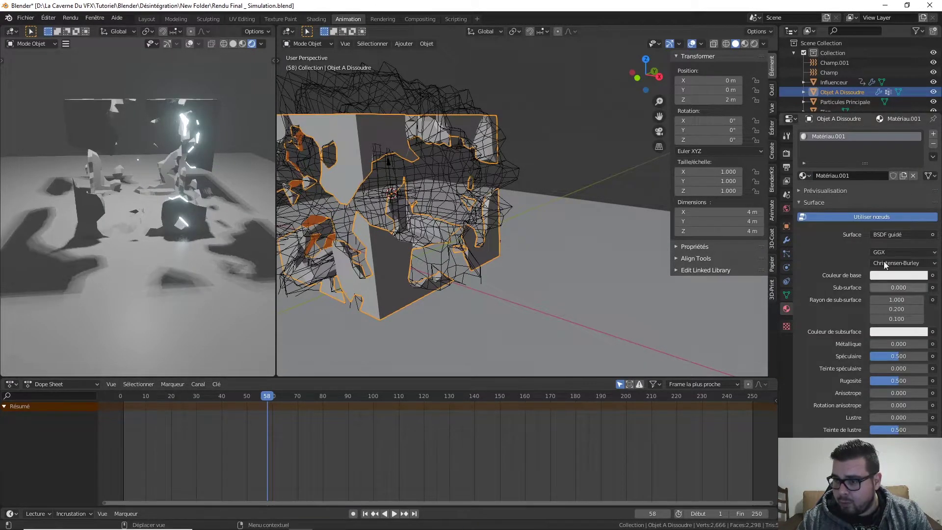
click(907, 278)
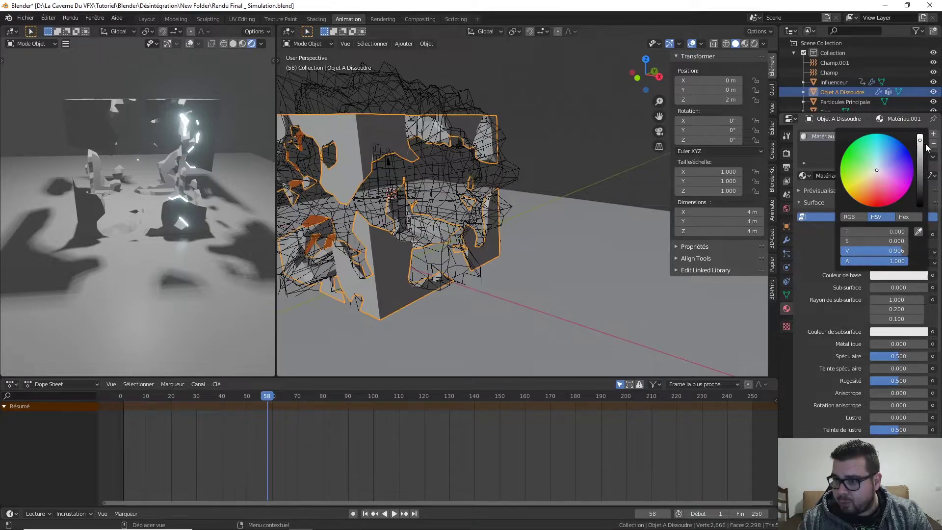
drag(875, 251, 846, 251)
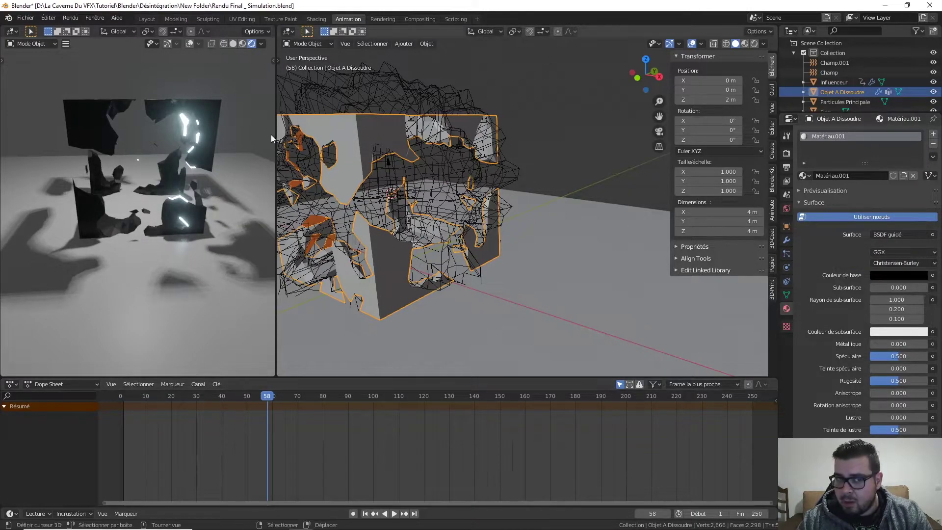
Step: Set the cube material's roughness to 0 and specular to 0.1
drag(887, 381, 854, 382)
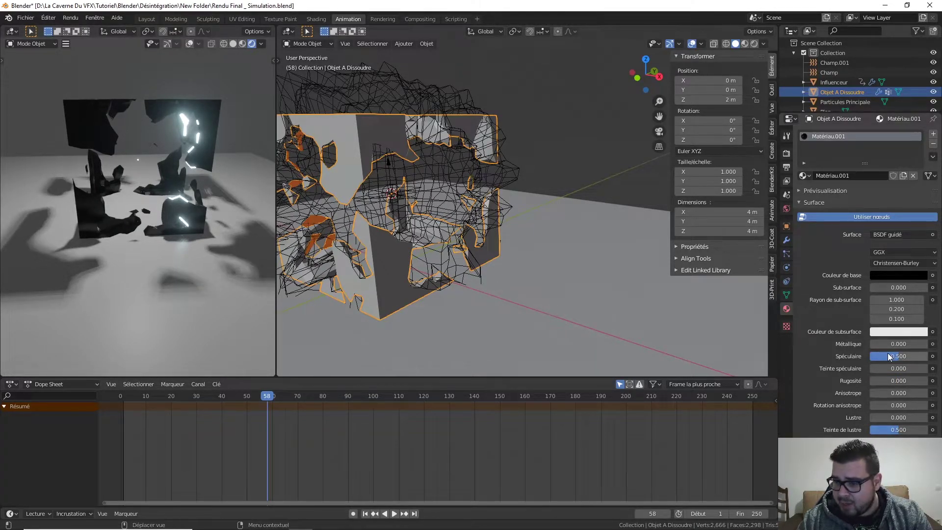
text(0.)
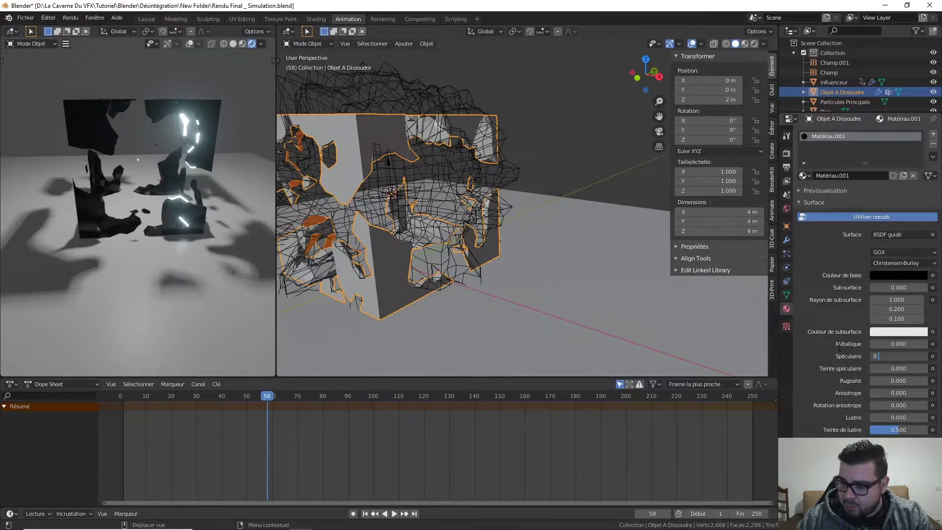
text(1)
key(Return)
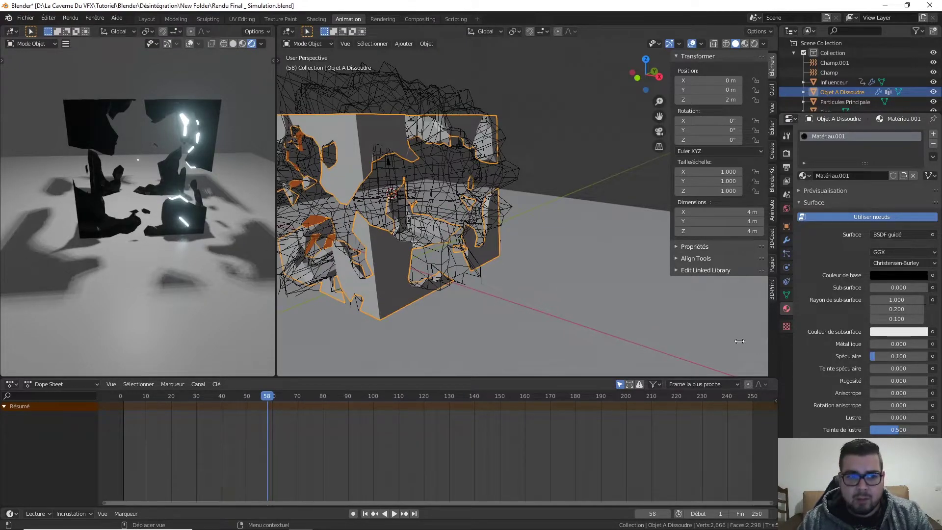
middle_drag(140, 161, 195, 148)
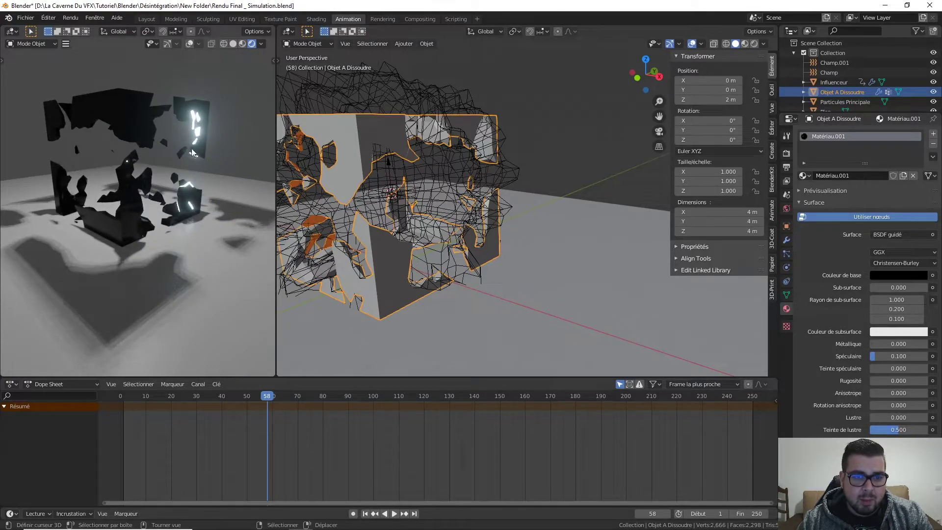
Step: Create a new material on the floor plane and set its base colour to black
click(606, 312)
click(878, 176)
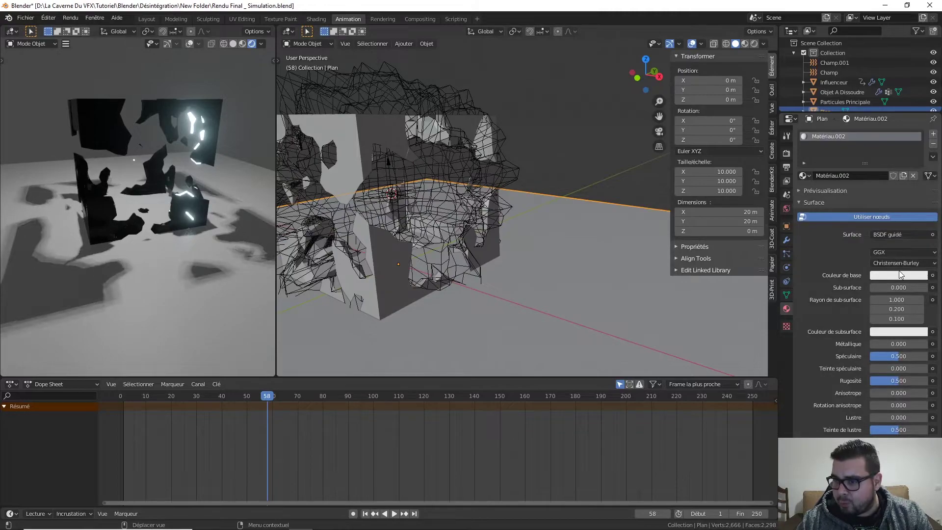
drag(921, 162, 921, 205)
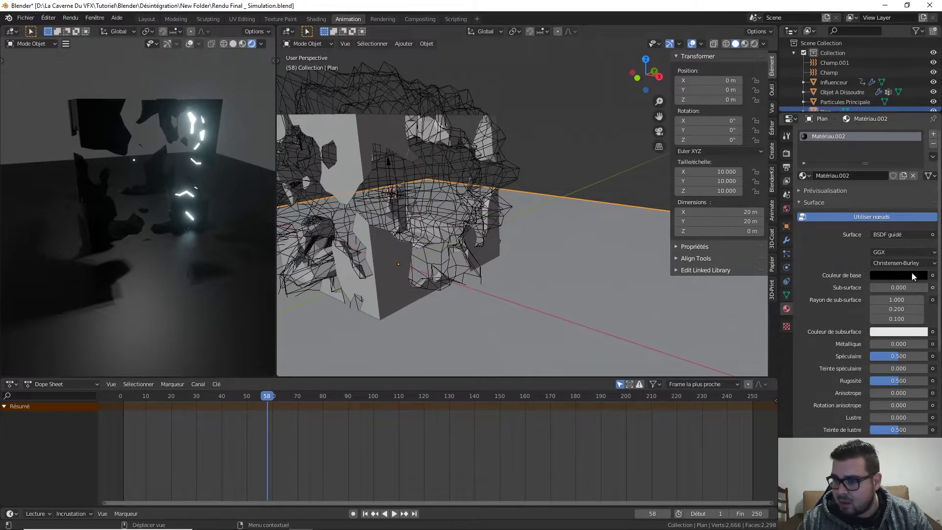
Step: Set the floor material's specular to 0.2 and roughness to 1
click(895, 362)
text(0.)
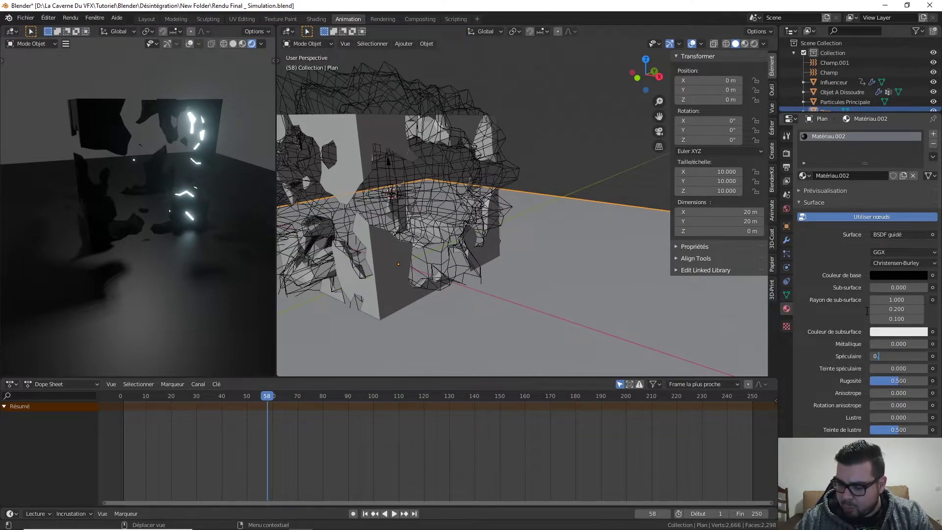
text(2)
key(Return)
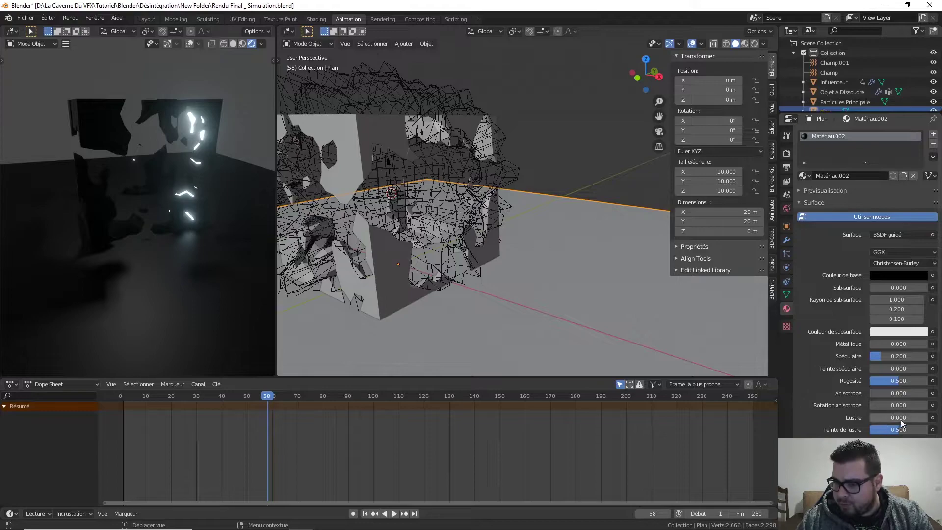
click(898, 382)
text(1)
key(Return)
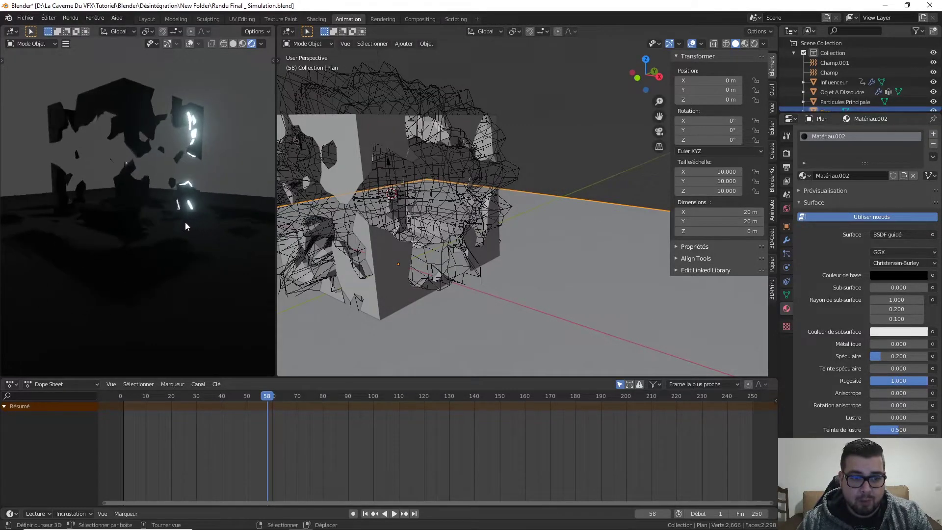
middle_drag(166, 246, 154, 196)
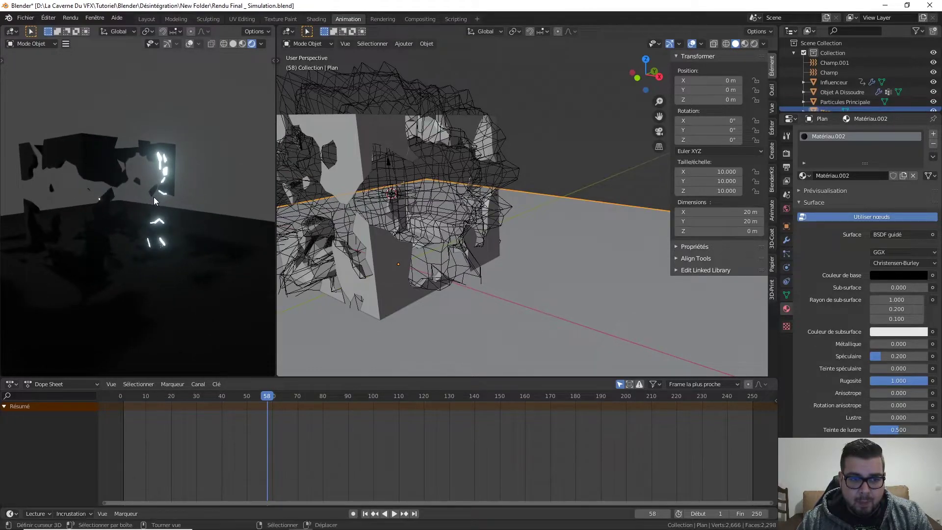
Step: Set the point light inside the cube to a saturated blue colour with a power of 16000 W
click(400, 193)
click(395, 194)
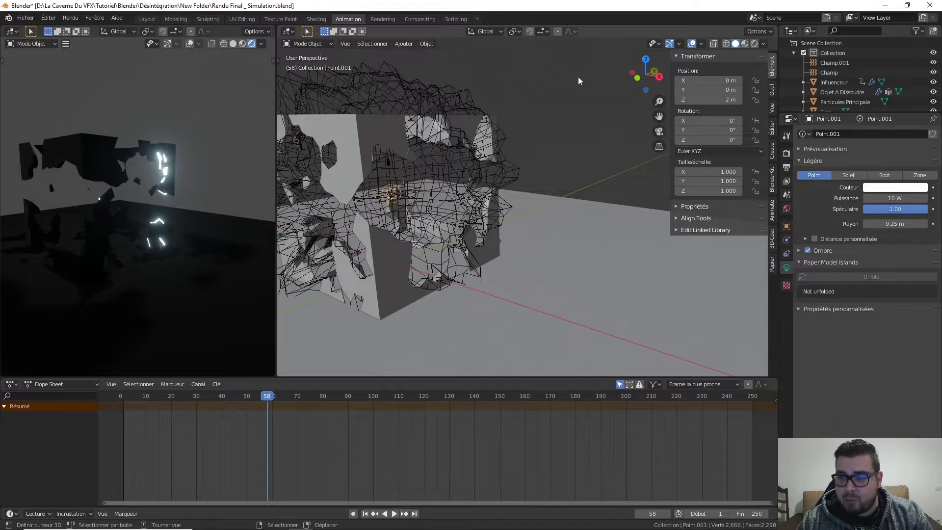
click(903, 188)
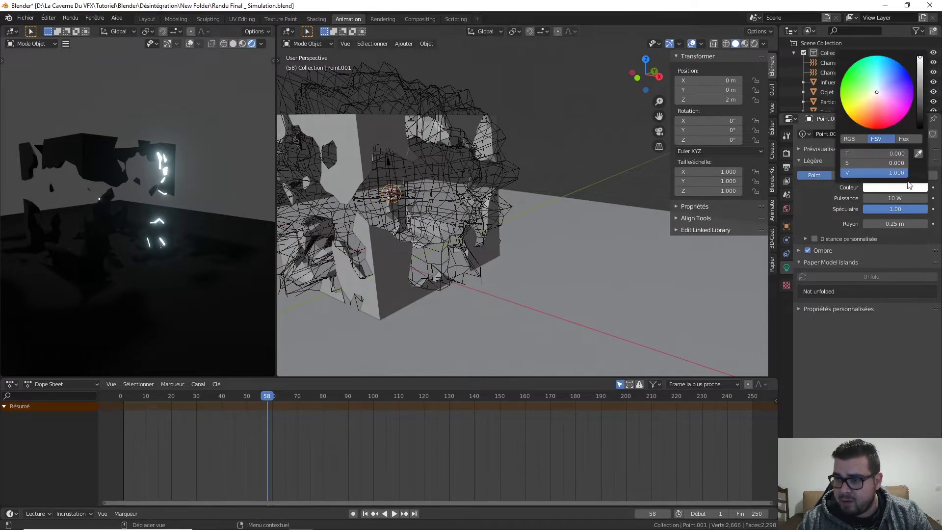
drag(888, 95, 860, 123)
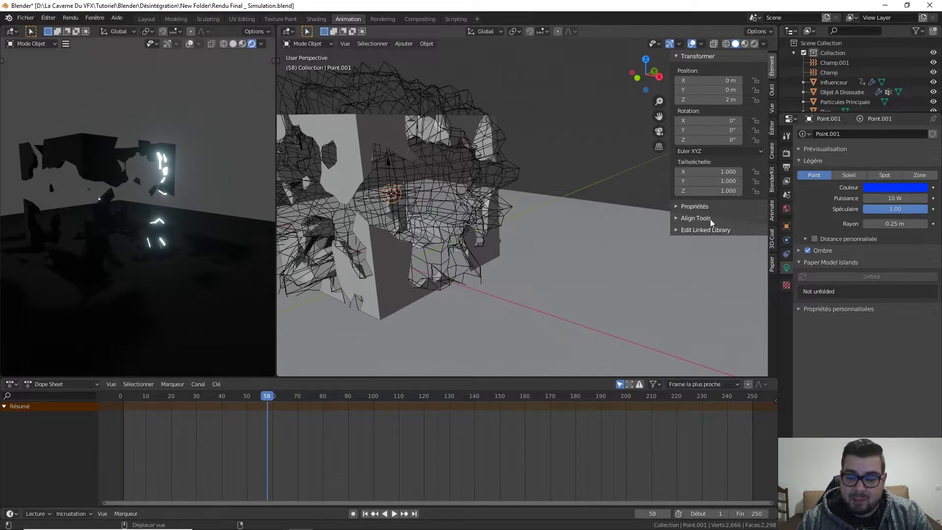
click(889, 198)
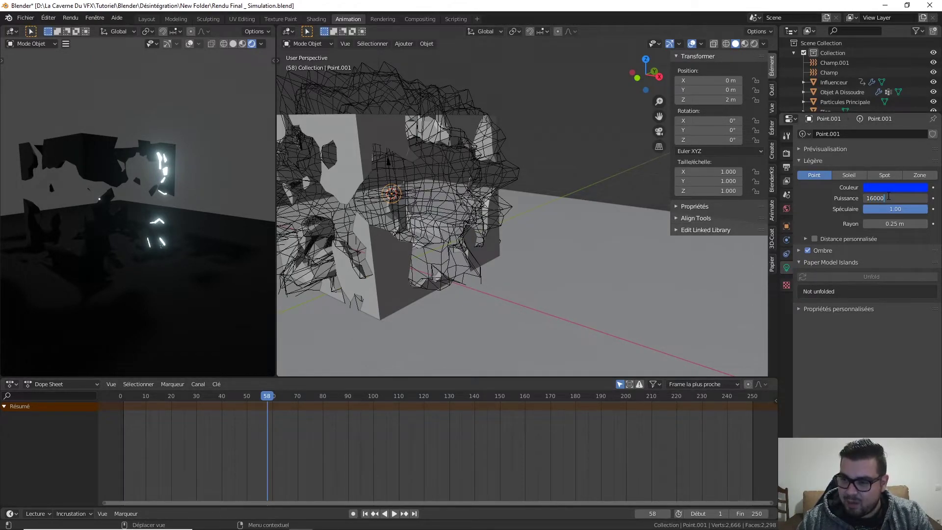
key(Return)
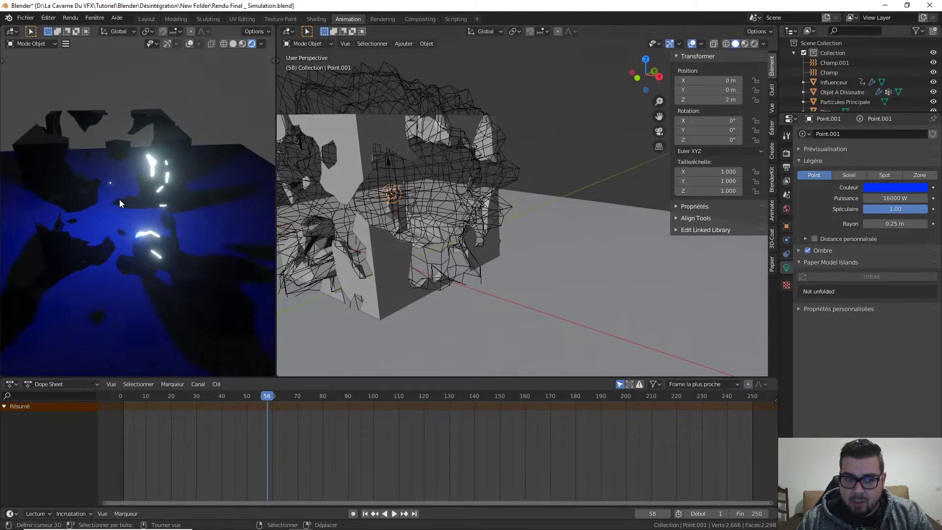
Step: Play the animation from the first frame to frame 108 to examine the blue light on the cube and floor
middle_drag(120, 199, 119, 169)
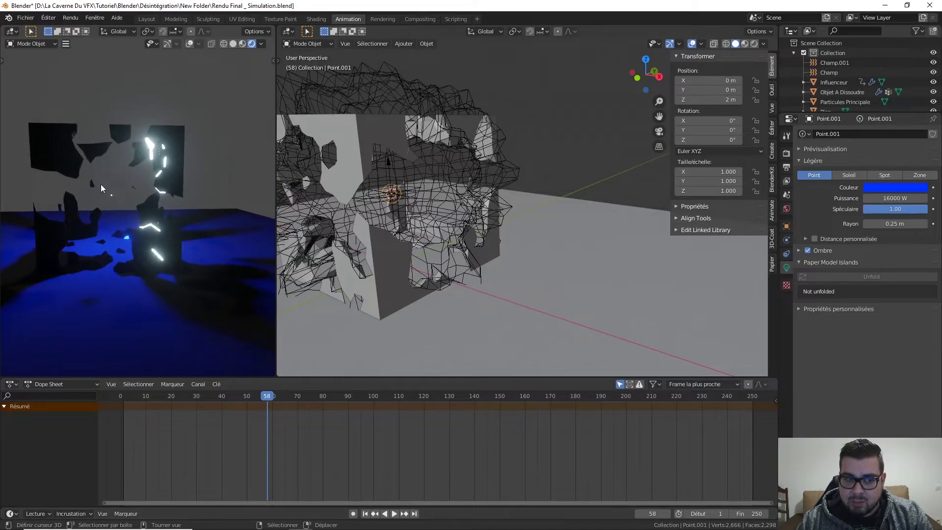
middle_drag(98, 192, 146, 189)
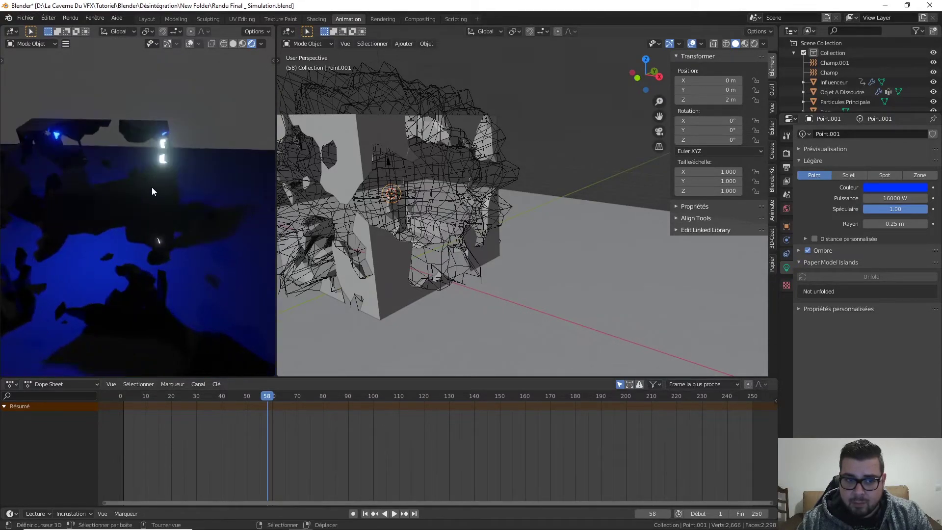
key(shift+Left)
click(395, 515)
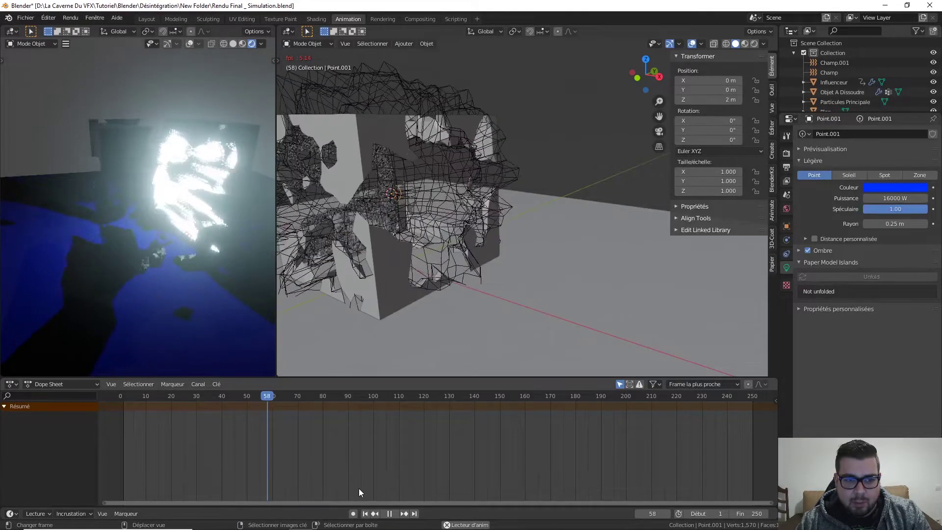
click(391, 514)
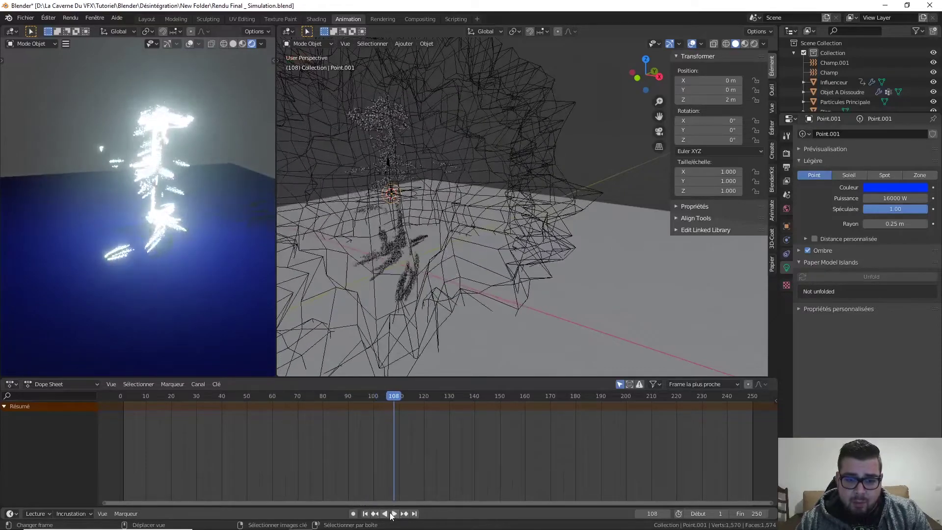
Step: Change the point light's colour to light blue with hue 0.551, play the animation from frame 1 to frame 52 and return to the first frame
click(894, 187)
drag(897, 74, 889, 57)
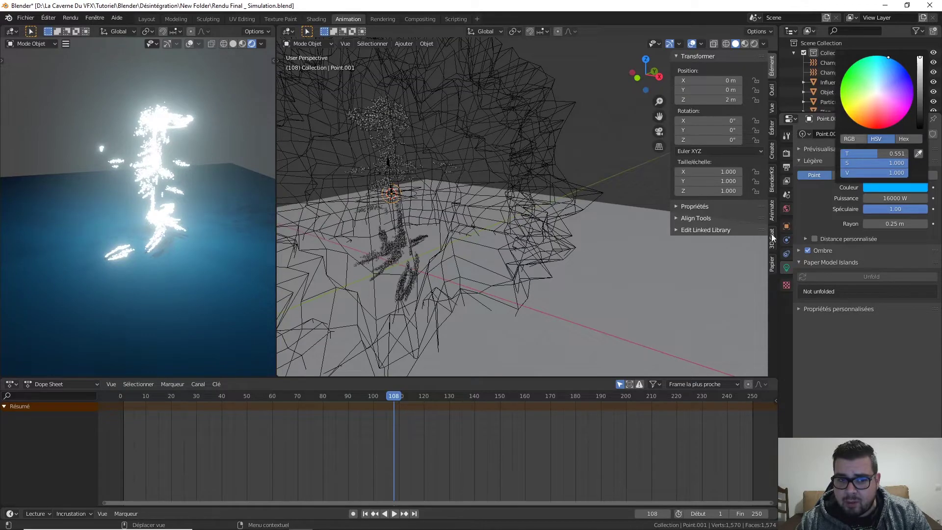
click(366, 514)
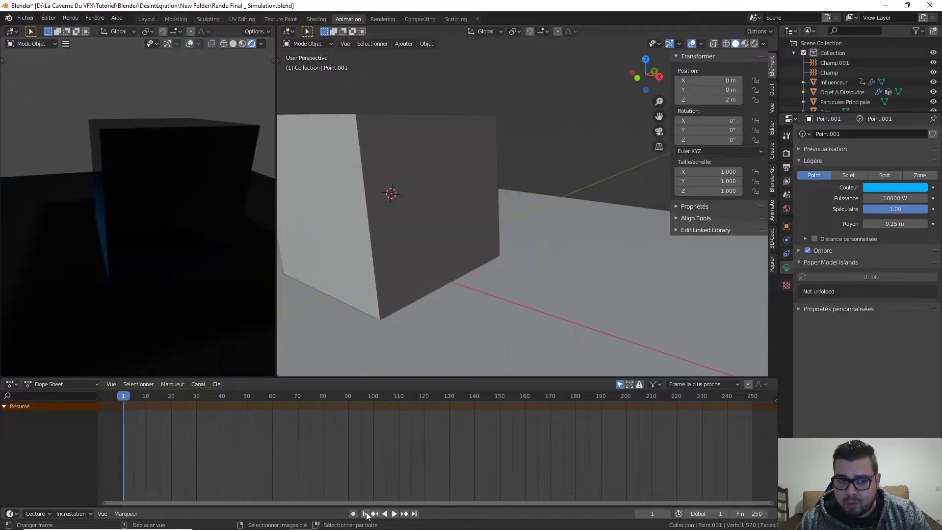
click(395, 514)
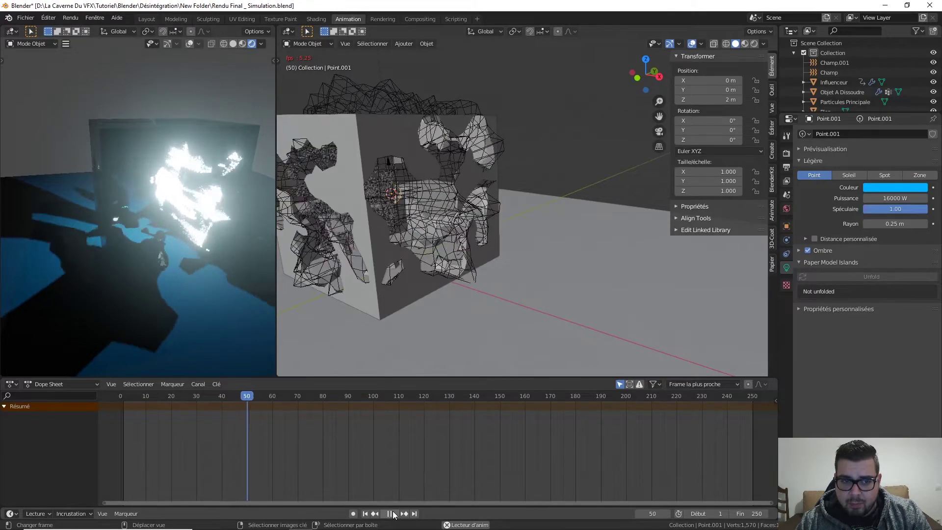
click(391, 514)
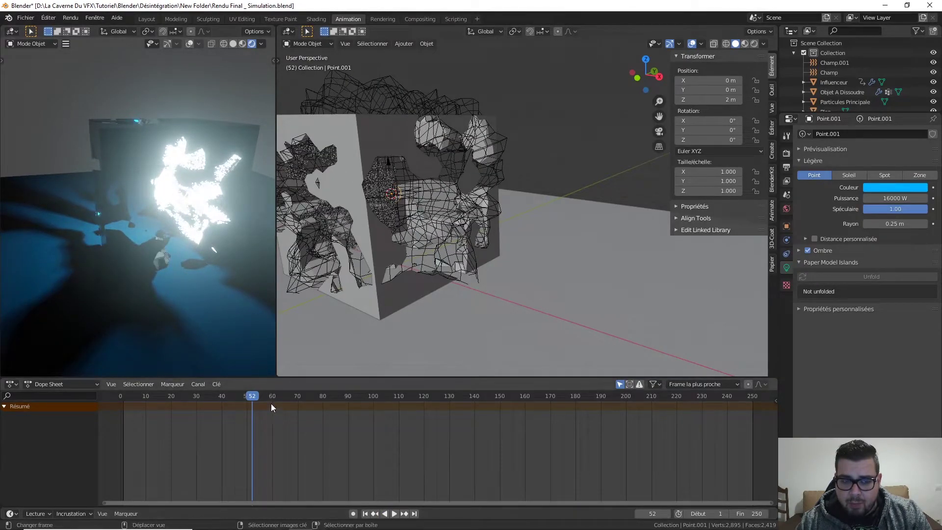
click(366, 514)
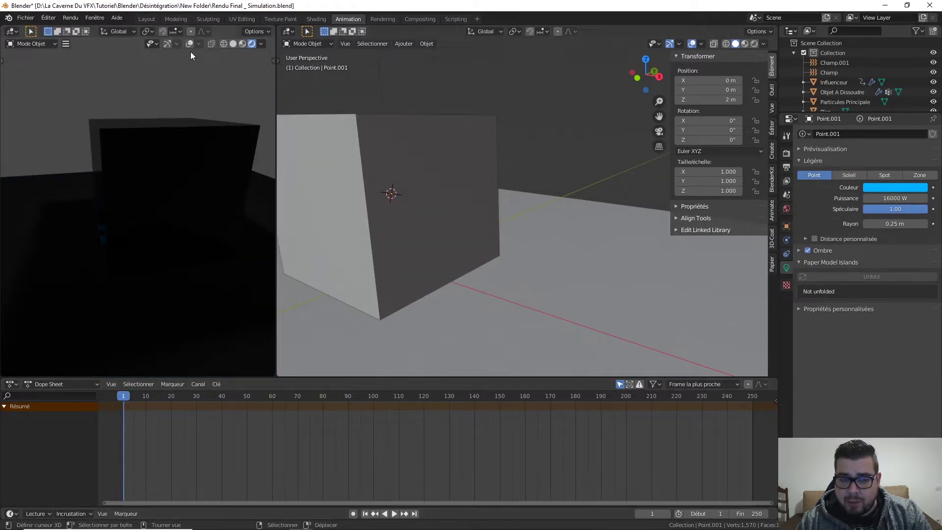
Step: Use an environment texture as the world background colour and load studio001.hdr from the HDRI Intérieur folder
middle_drag(225, 162, 168, 195)
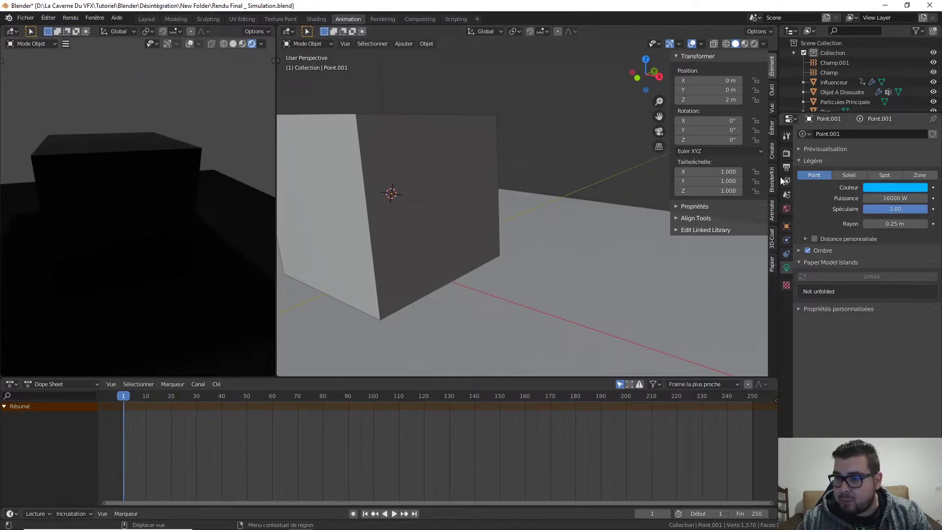
click(788, 210)
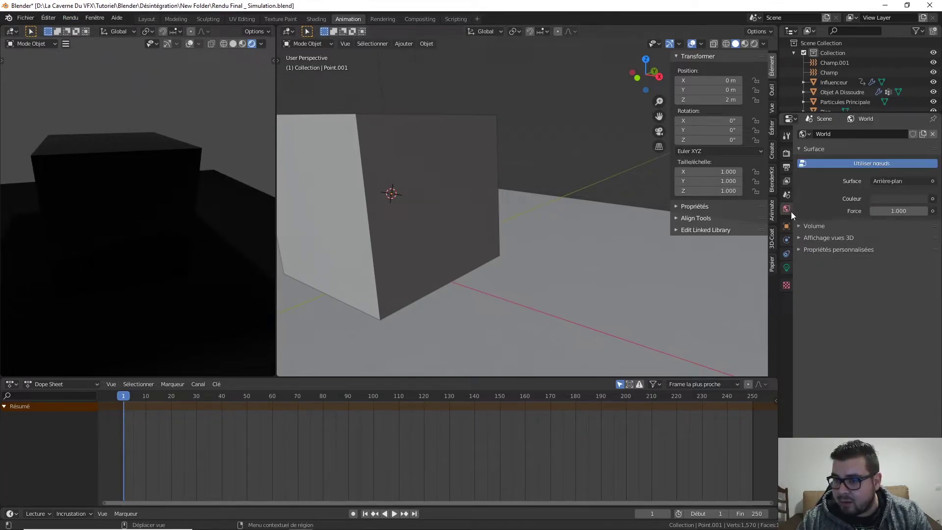
click(933, 199)
click(739, 243)
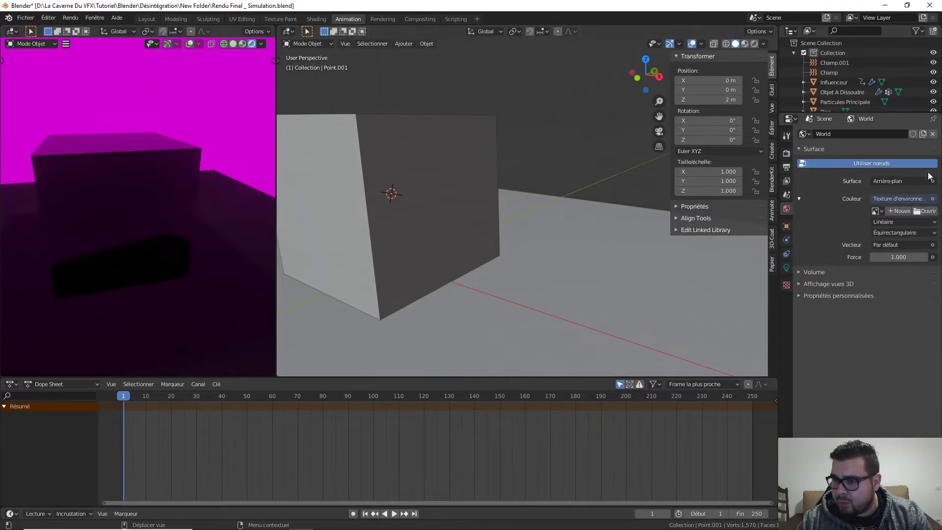
click(927, 211)
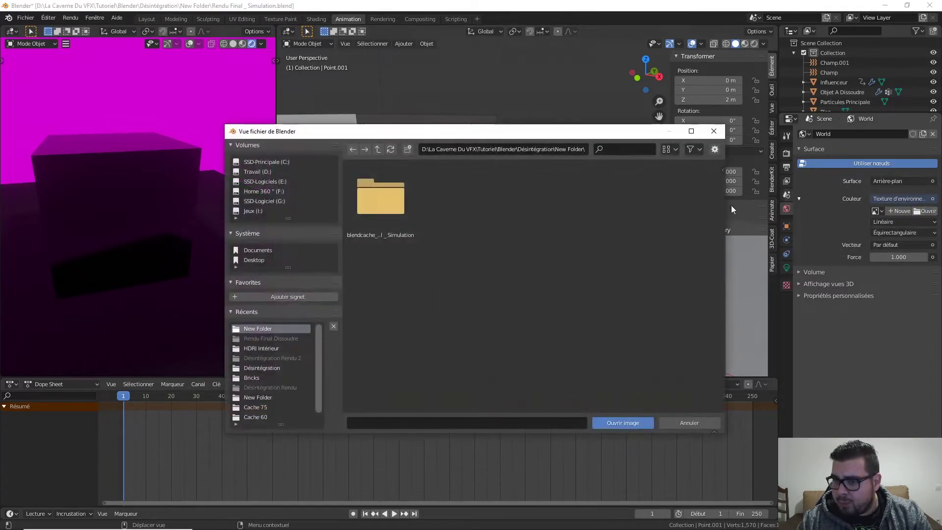
click(263, 349)
click(406, 202)
double_click(401, 208)
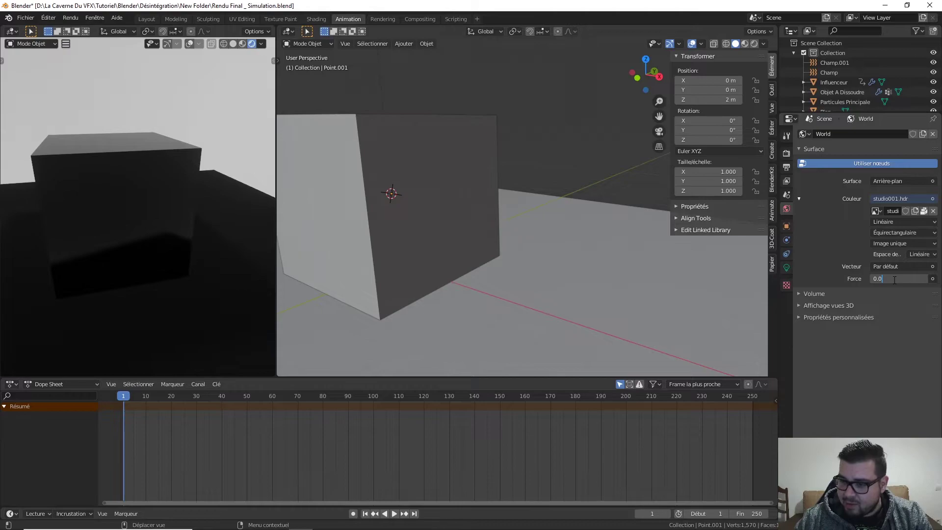
Step: Set the world background strength to 0.02 and examine the cube under the environment lighting
click(895, 280)
text(0.02)
key(Return)
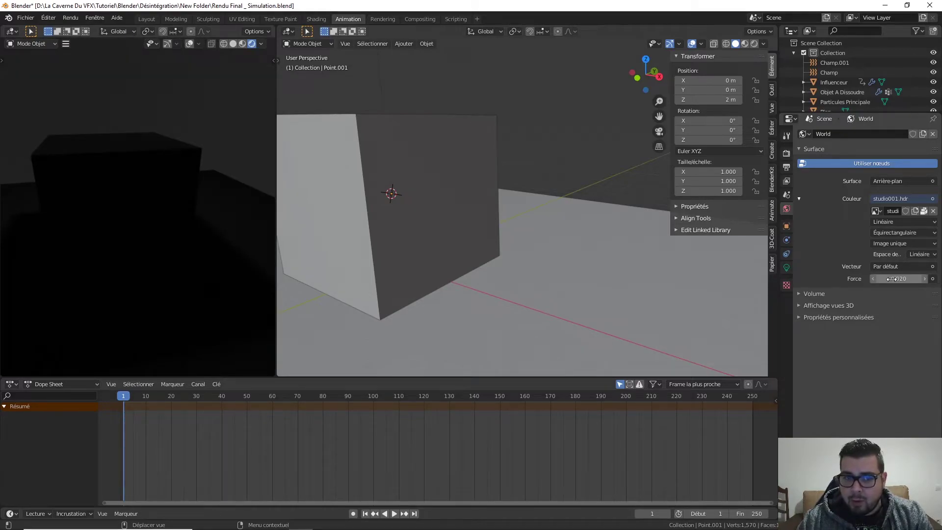
middle_drag(264, 210, 101, 164)
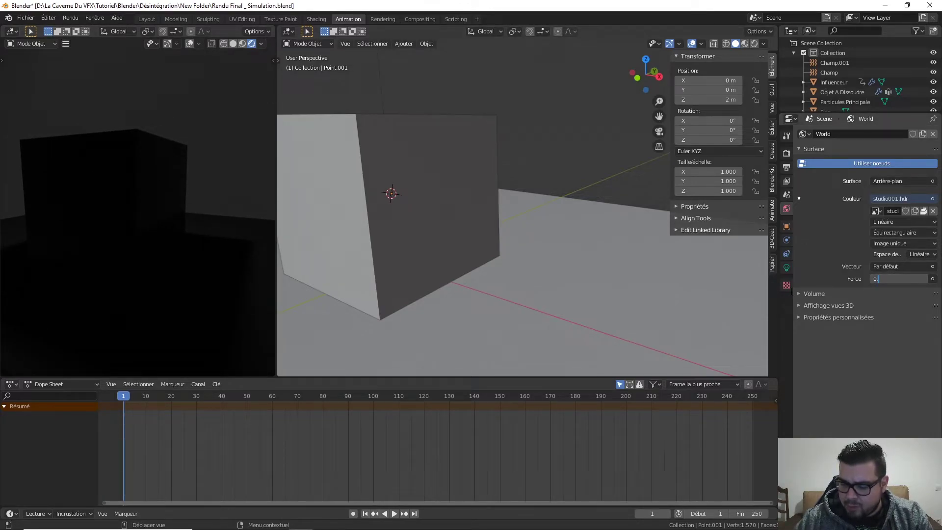
Step: Set the world background strength to 0.05 and examine the cube and floor under it
text(0.05)
key(Return)
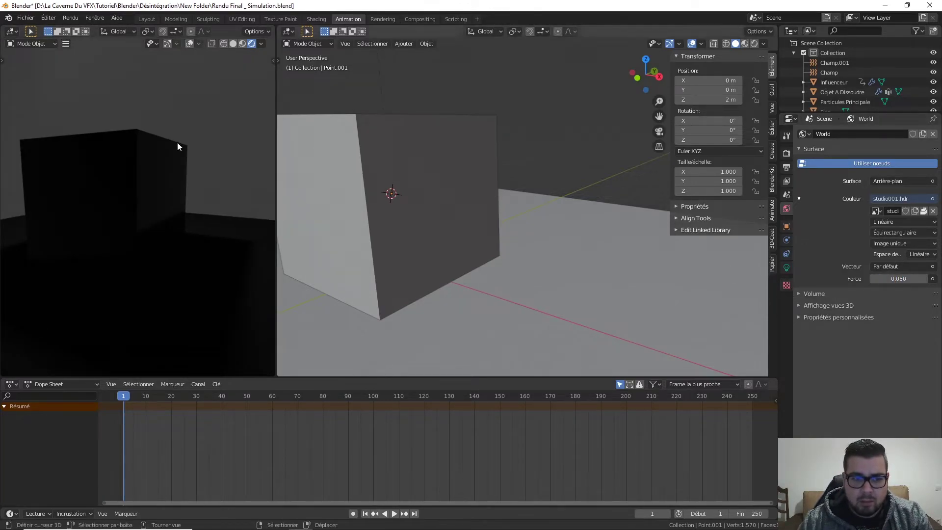
middle_drag(169, 211, 162, 167)
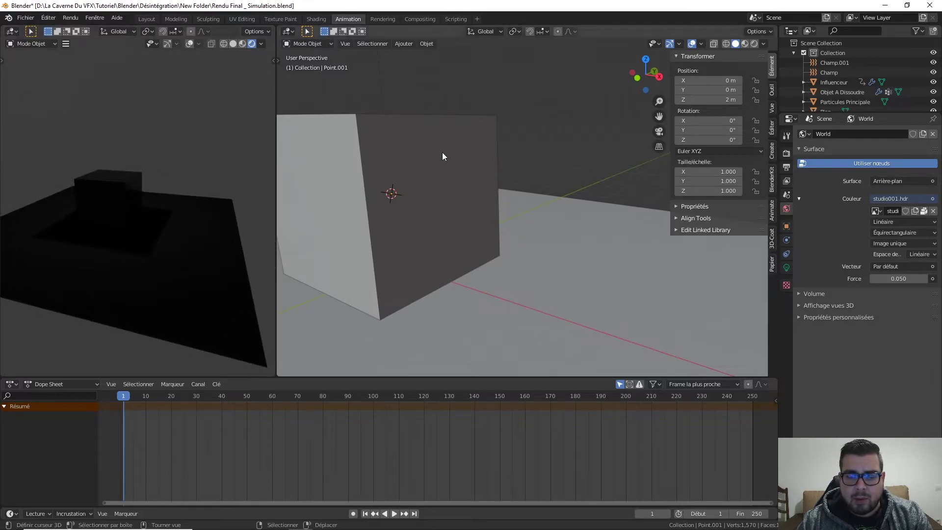
Step: Delete the selected point light at the cube
middle_drag(438, 160, 447, 250)
key(x)
click(373, 90)
Step: Set the world background strength to 0.1 and examine the cube and the area beneath the floor
middle_drag(258, 175, 235, 216)
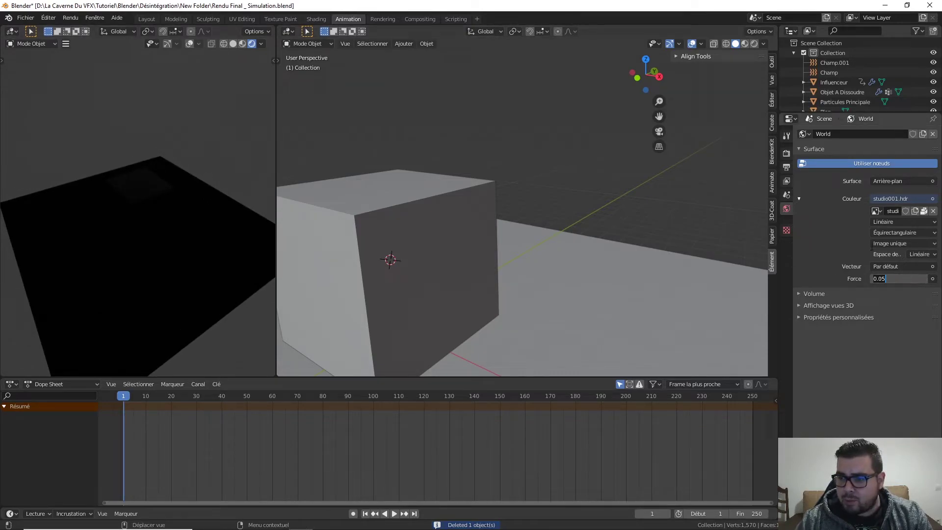
text(0.1)
key(Return)
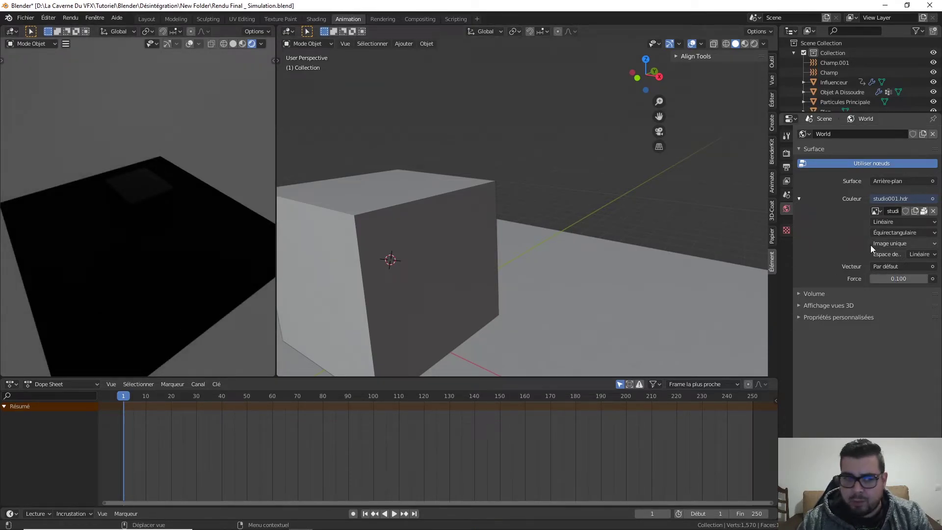
middle_drag(219, 234, 187, 184)
Step: Move the glowing Particules Principale object 10000 m along the global Y axis, out of sight of the scene
click(137, 222)
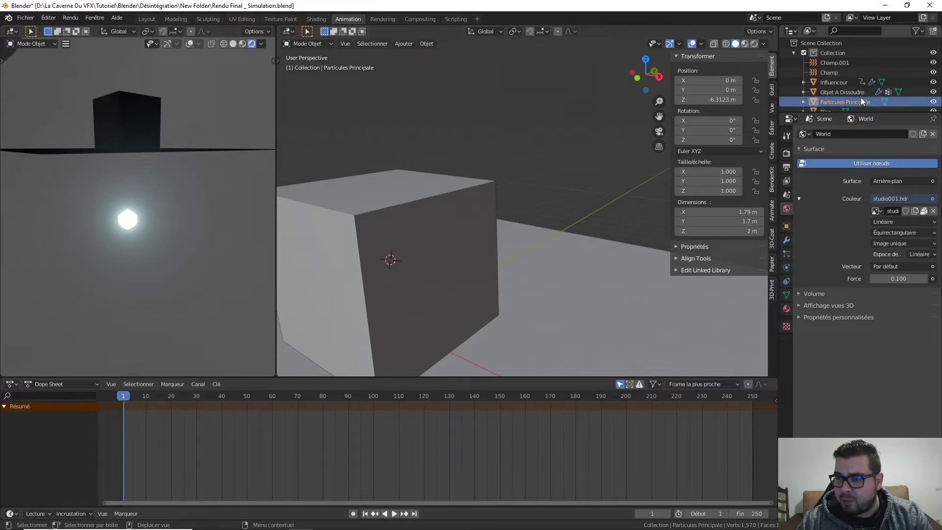
scroll(861, 98, down, 2)
click(787, 226)
alt+scroll(140, 225, down, 2)
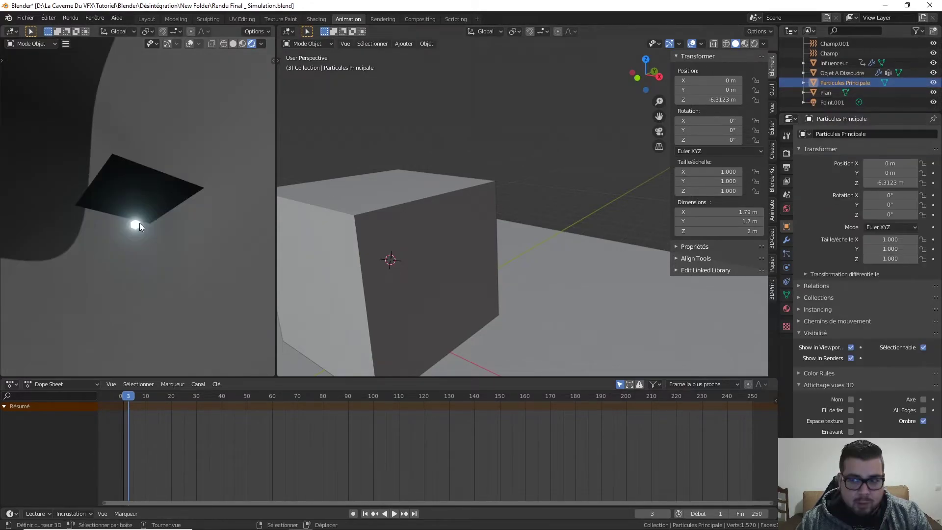
middle_drag(154, 226, 142, 241)
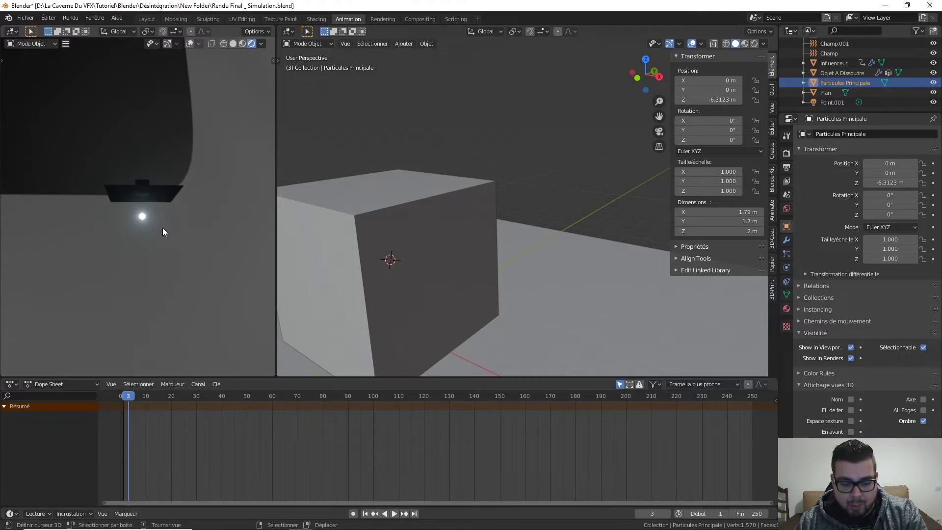
key(g)
key(y)
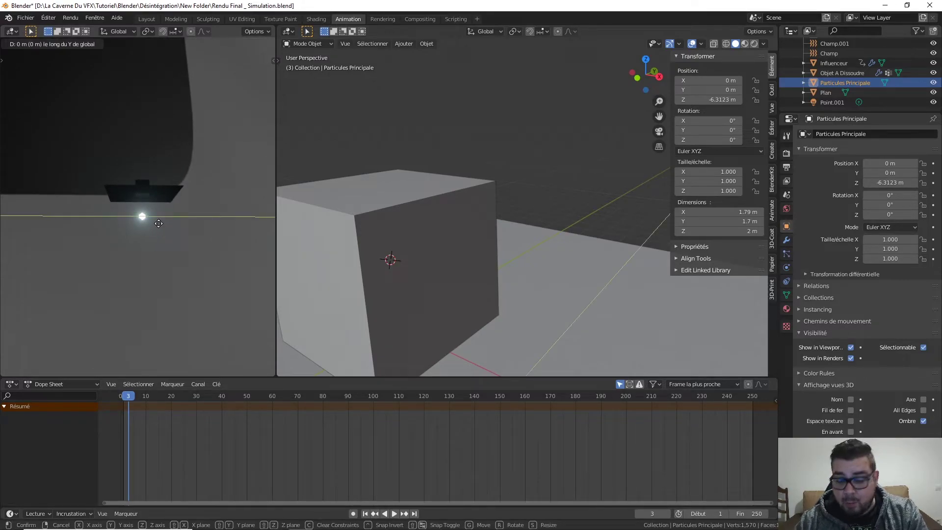
text(10000)
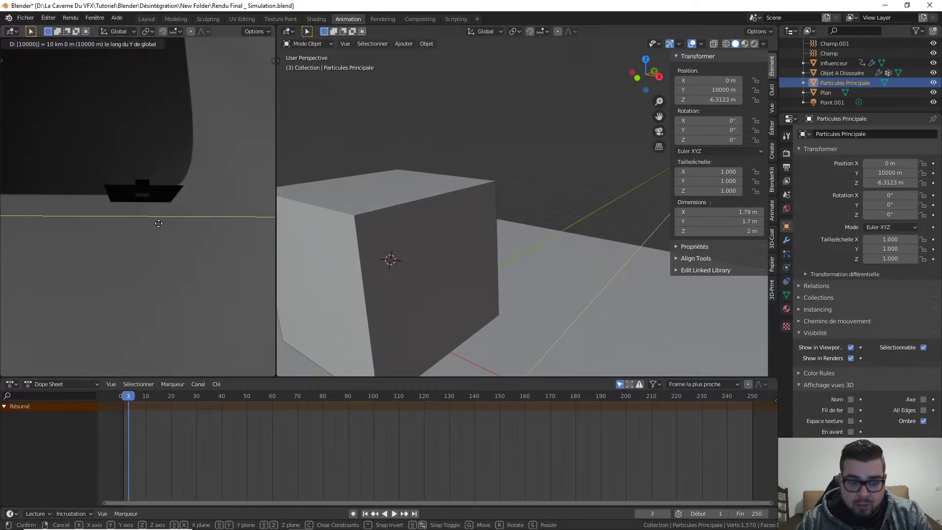
key(Return)
Step: Add a camera to the scene and look through it
middle_drag(130, 188, 254, 216)
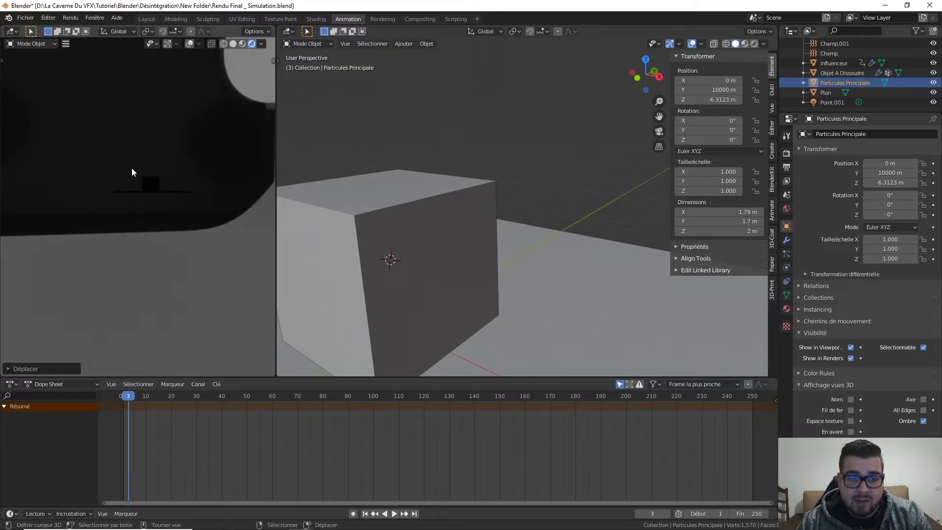
middle_drag(131, 172, 208, 193)
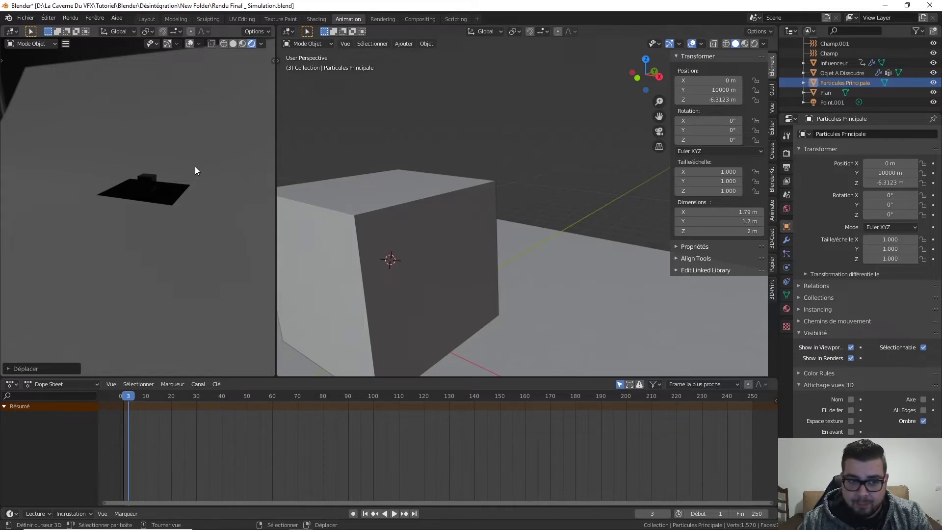
key(shift+a)
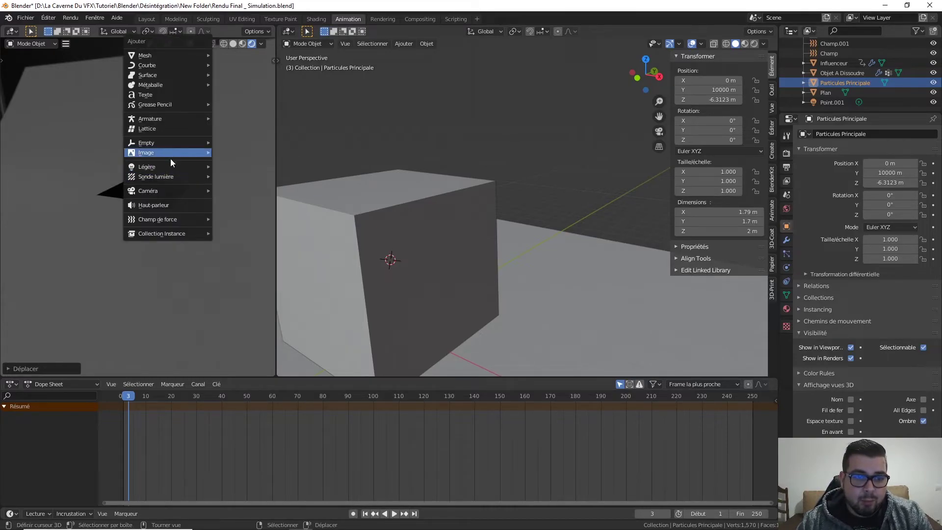
click(245, 191)
key(KP_0)
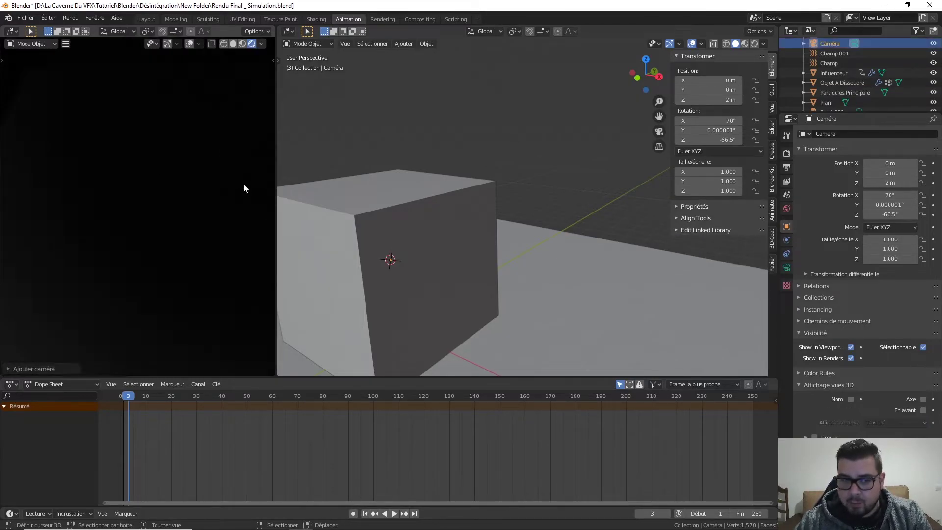
Step: Lock the camera to the view and pull it back to about X -10.9, Y 7.2, Z 14.1 m, looking down at the cube
key(n)
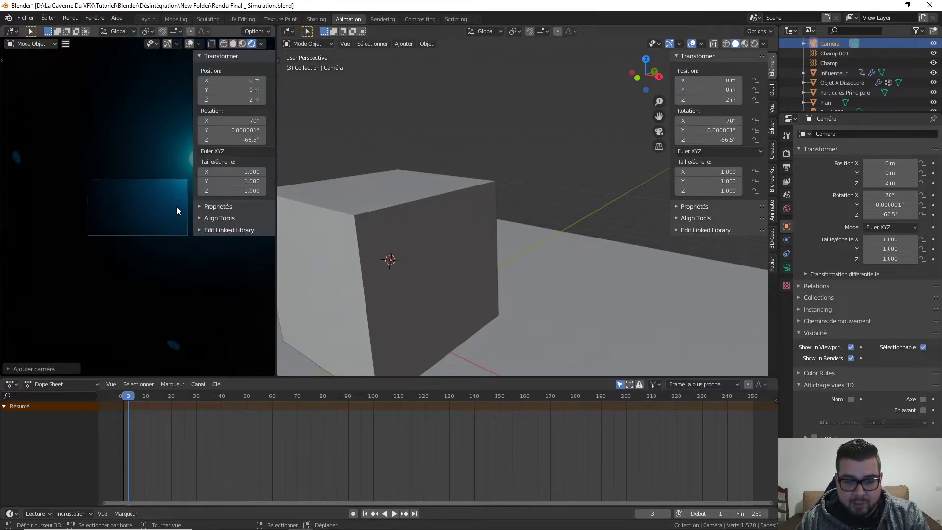
click(269, 107)
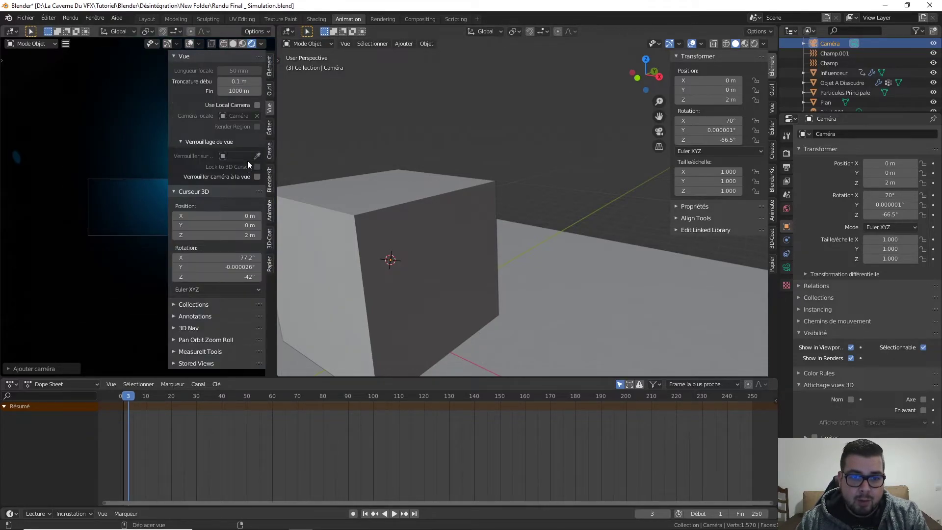
key(n)
scroll(164, 223, down, 4)
scroll(165, 225, down, 6)
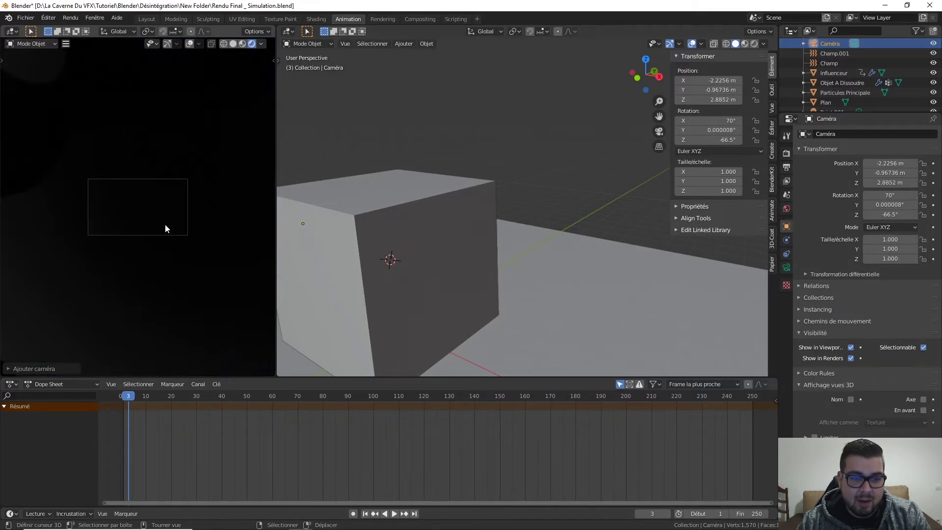
scroll(159, 257, down, 7)
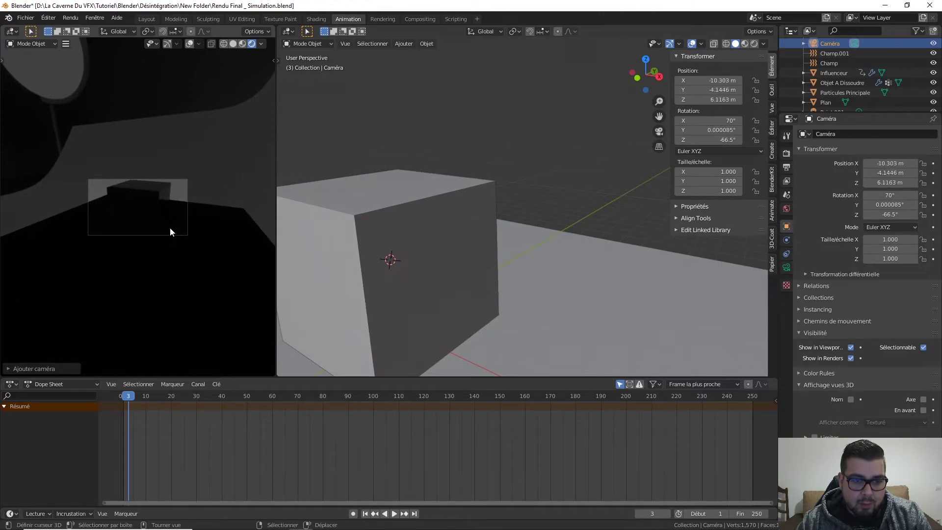
middle_drag(169, 225, 192, 218)
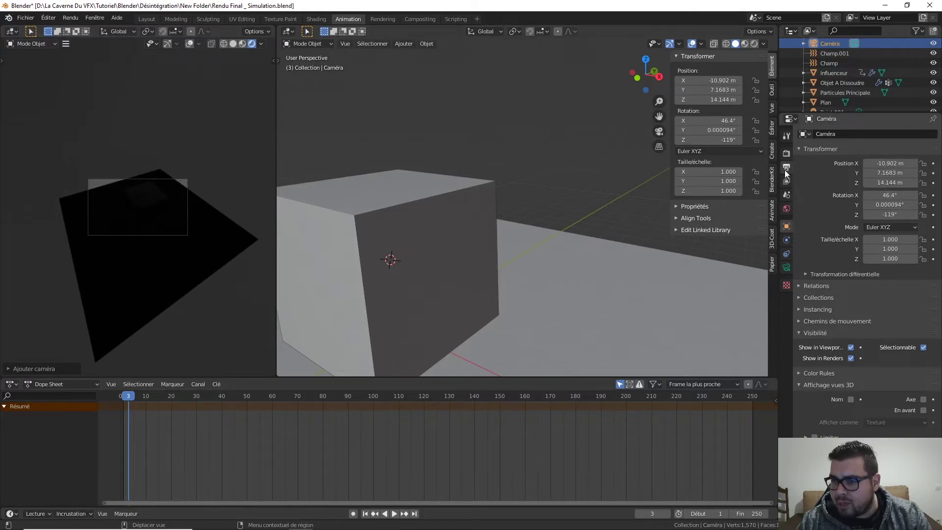
Step: Set the vertical render resolution to 1920 px and reframe the camera closer to the cube, at about X -6.0, Y 6.2, Z 10.0 m
click(786, 168)
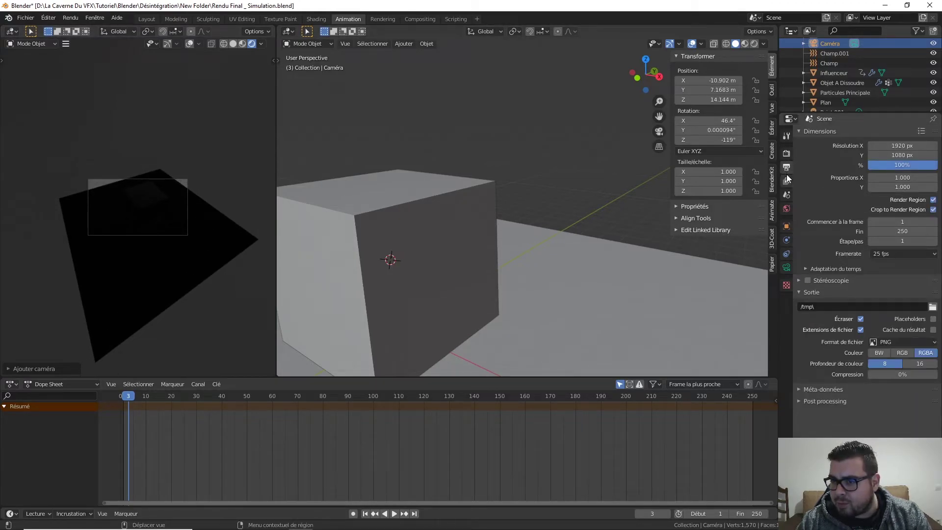
click(889, 156)
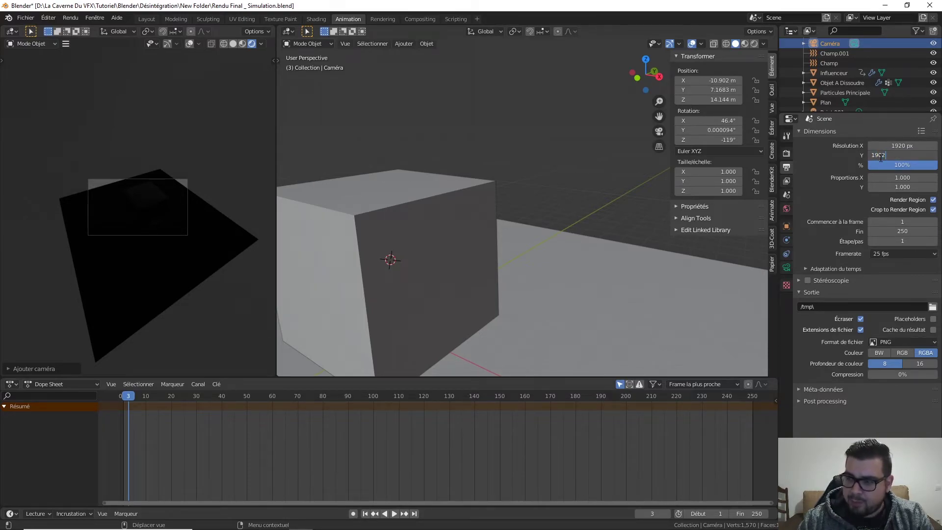
text(192)
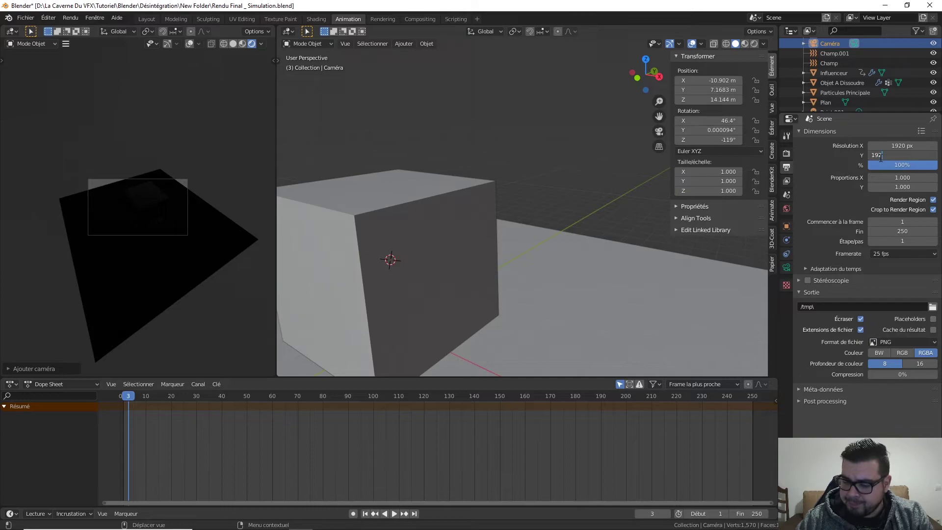
text(0)
key(Return)
middle_drag(155, 207, 162, 189)
scroll(167, 196, up, 3)
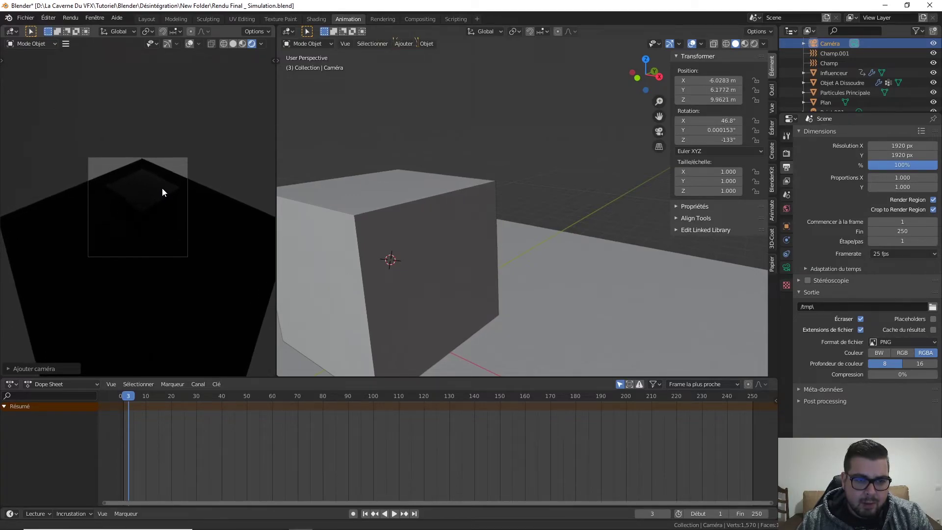
Step: Move the floor plane to about X 5.66 m, Y -3.80 m and scale it by 1.25 to fill the camera frame
click(196, 253)
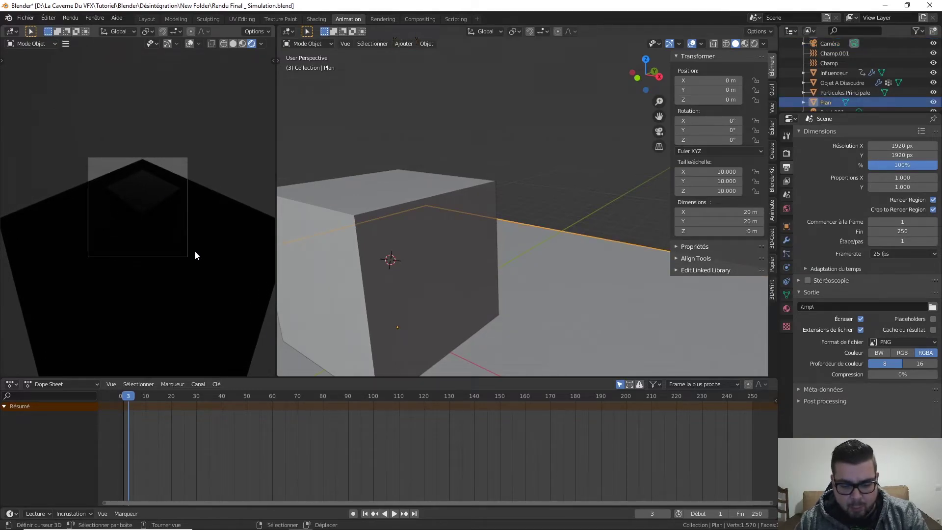
key(g)
key(y)
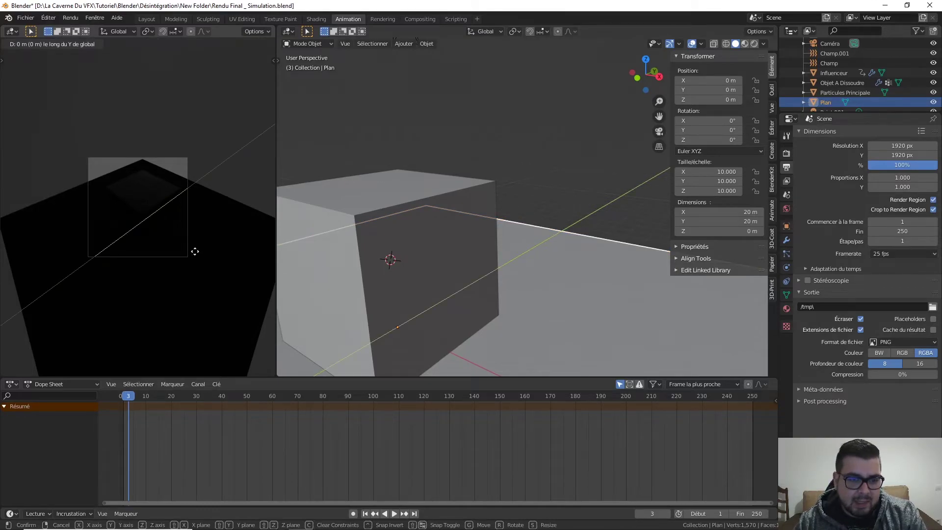
click(225, 240)
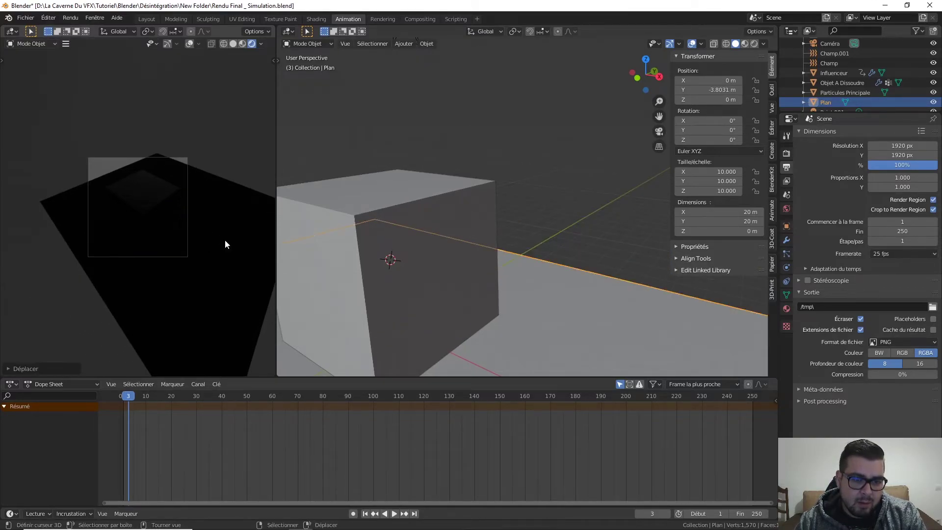
key(g)
key(x)
click(194, 218)
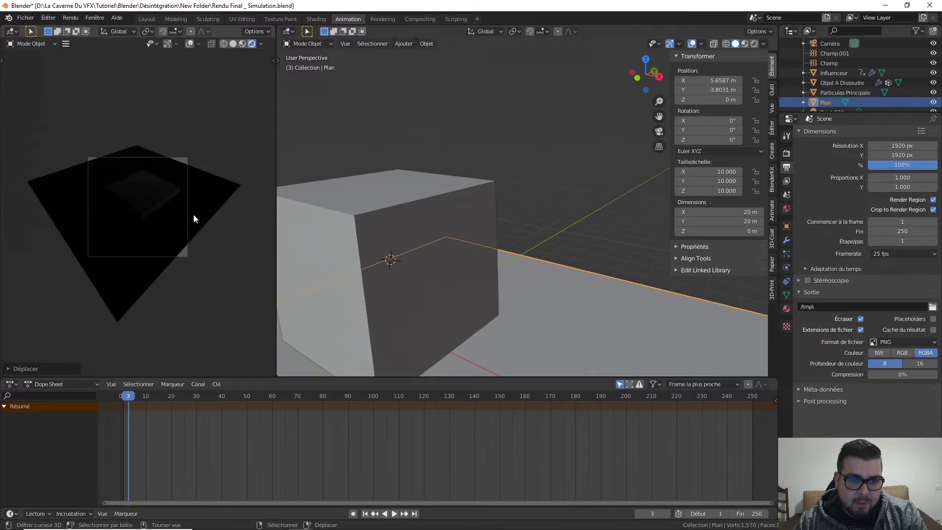
text(s1.25)
key(Return)
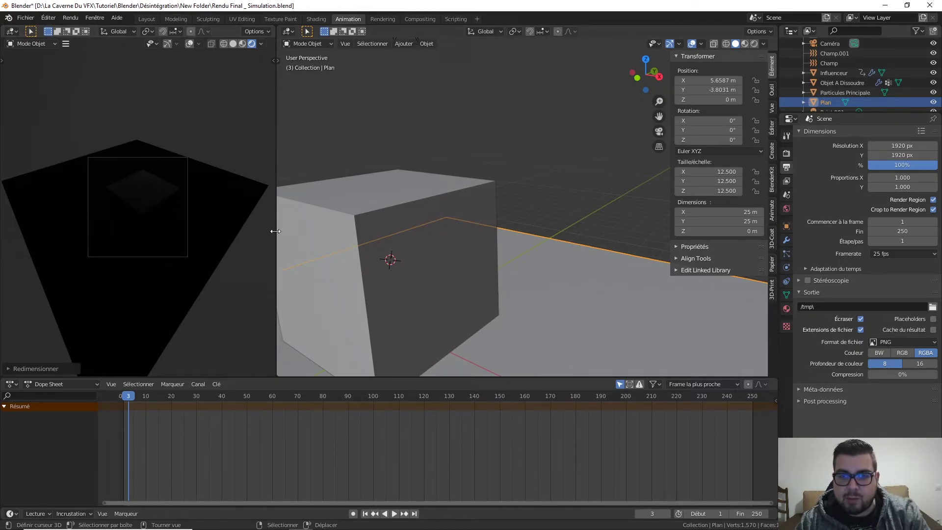
Step: Show the rendered camera view in the Layout workspace and play the animation from the first frame
click(365, 513)
click(147, 19)
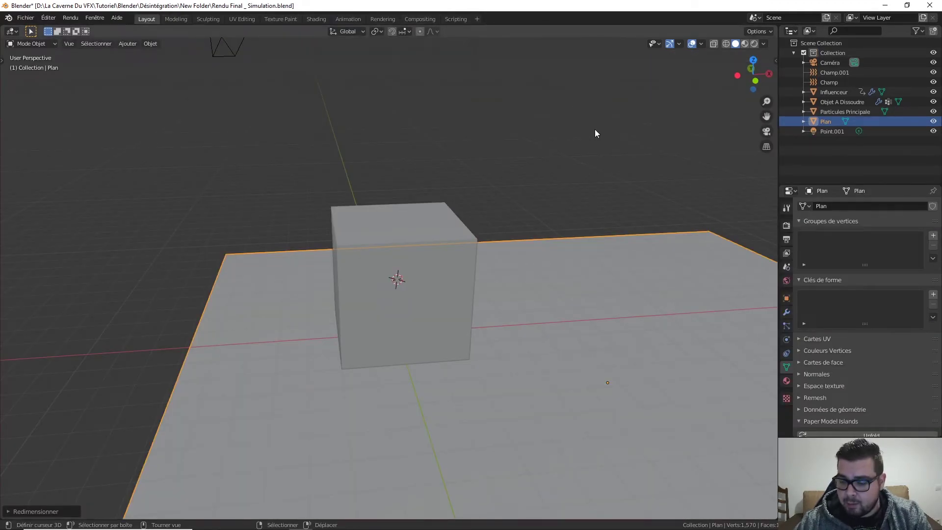
key(KP_0)
click(754, 44)
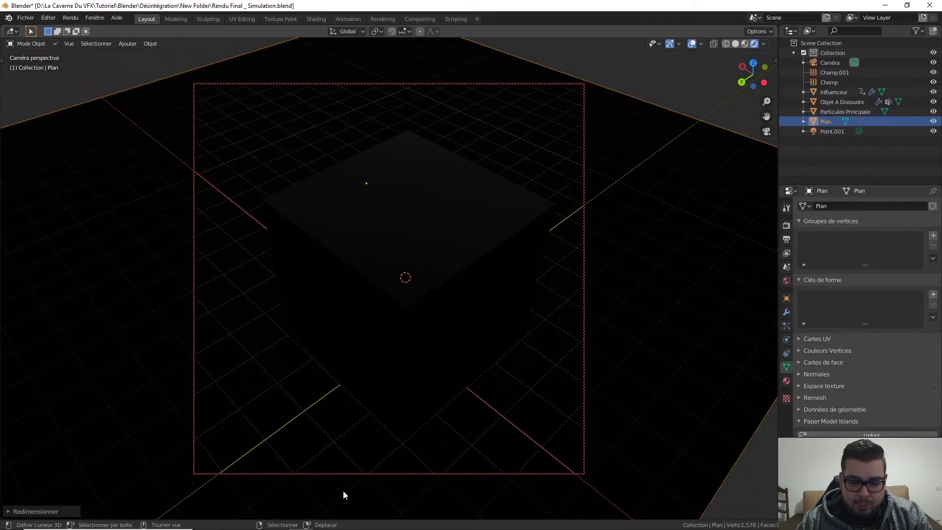
right_click(350, 271)
mouse_move(319, 290)
click(415, 289)
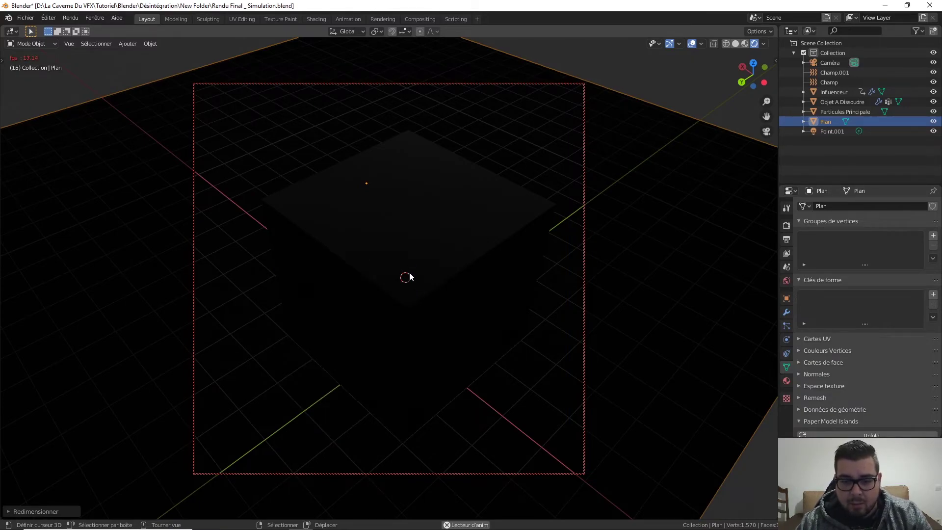